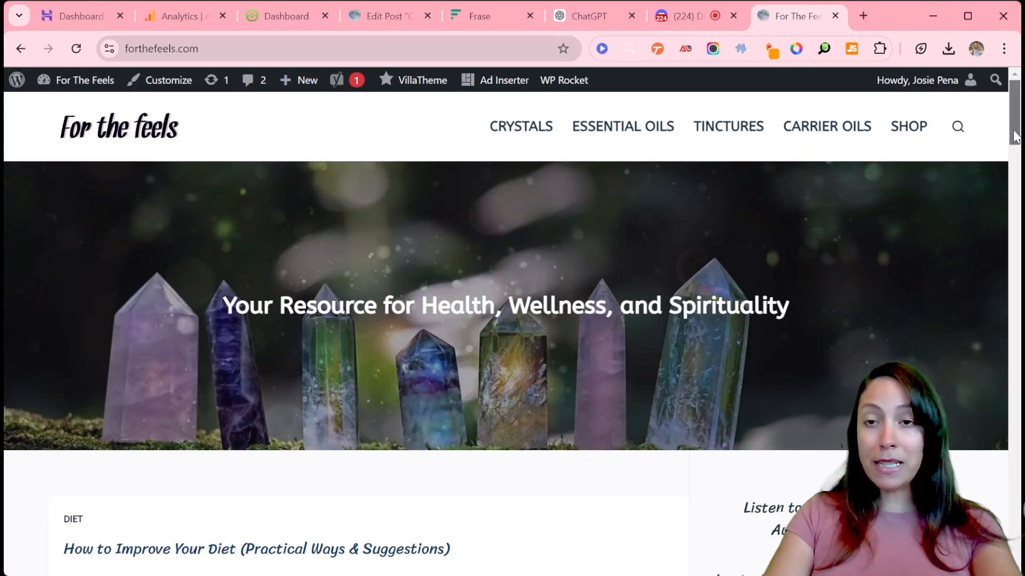
Look through the For The Feels homepage and open the list of all posts in its WordPress admin.
{"action": "left_click_drag", "start_coordinate": [1014, 136], "coordinate": [988, 417]}
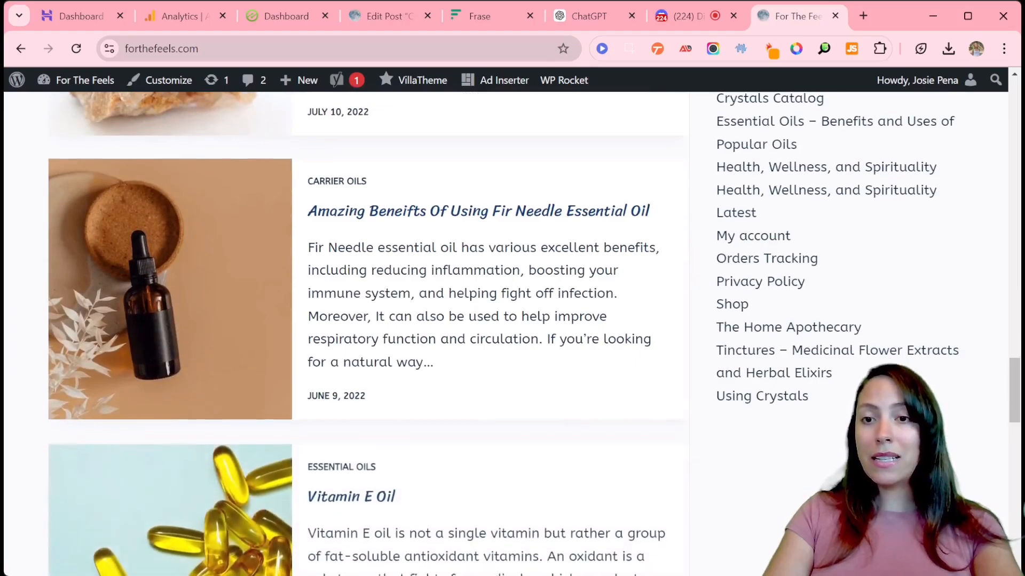
{"action": "left_click_drag", "start_coordinate": [1016, 379], "coordinate": [1017, 96]}
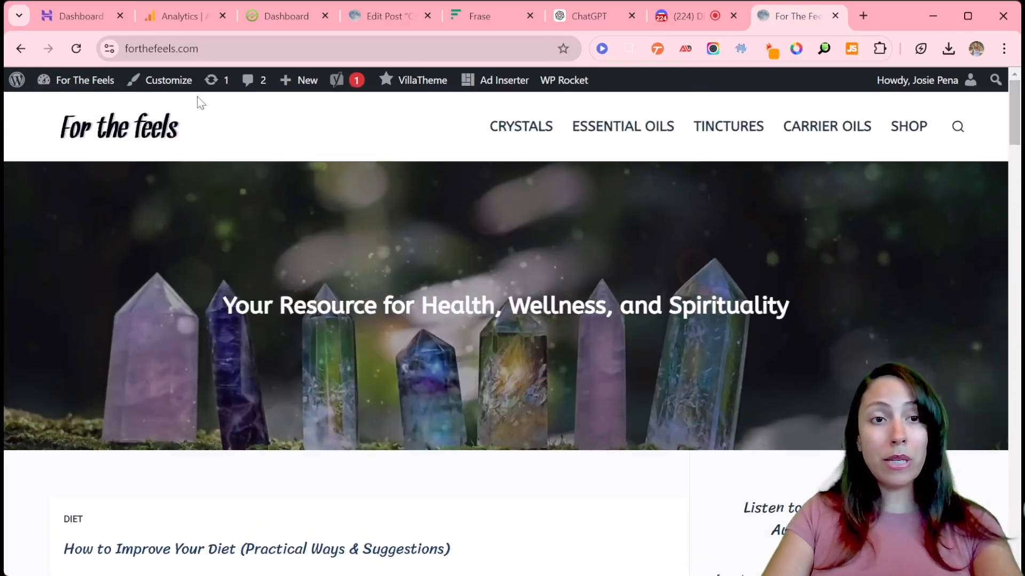
{"action": "mouse_move", "coordinate": [82, 89]}
{"action": "left_click", "coordinate": [76, 111]}
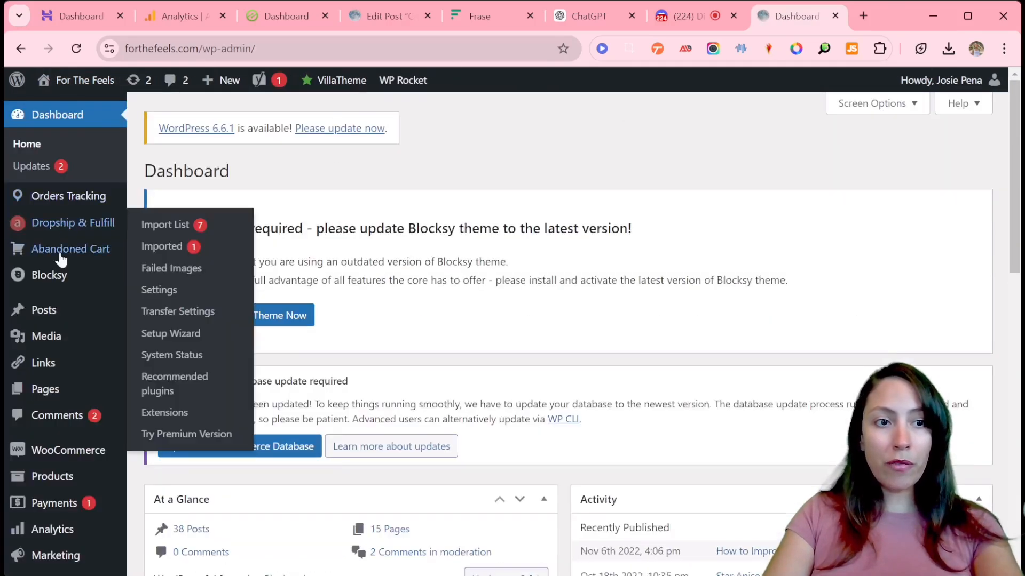
{"action": "left_click", "coordinate": [44, 310]}
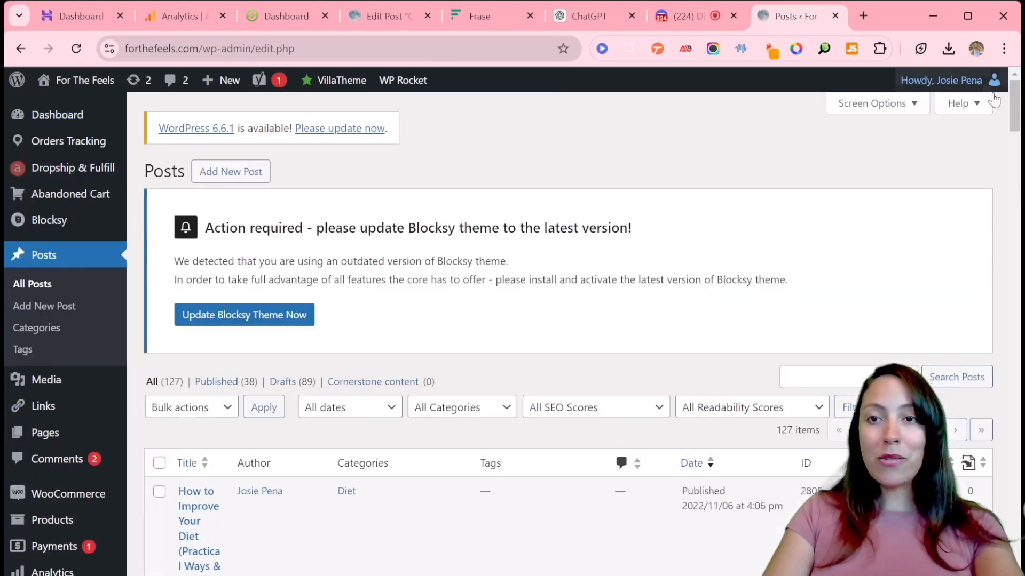
{"action": "left_click_drag", "start_coordinate": [1016, 107], "coordinate": [1014, 132]}
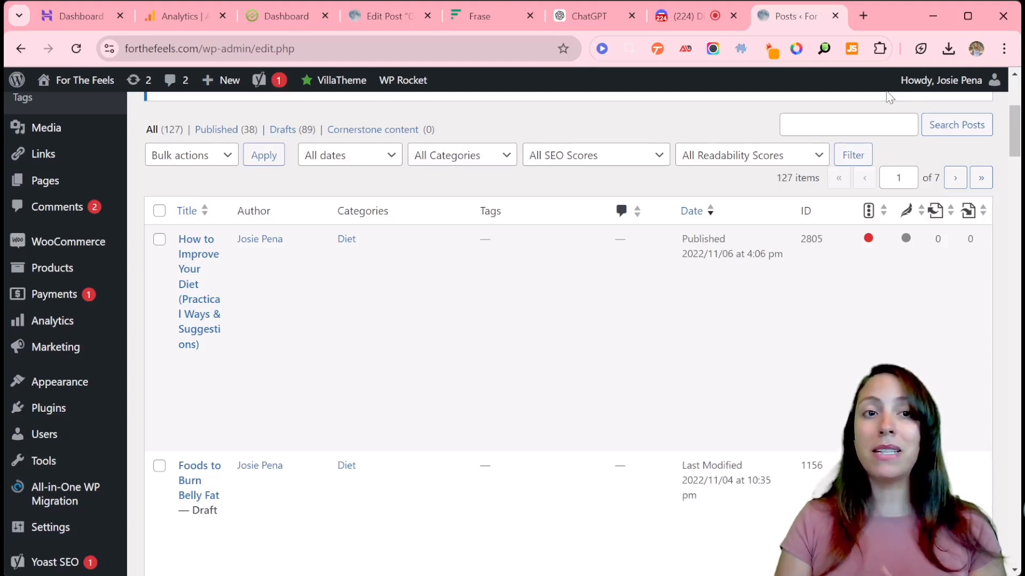
Copy all body blocks of the draft post "Complete Guide To Amazonite Healing Properties" and switch to Frase.
{"action": "left_click", "coordinate": [373, 20]}
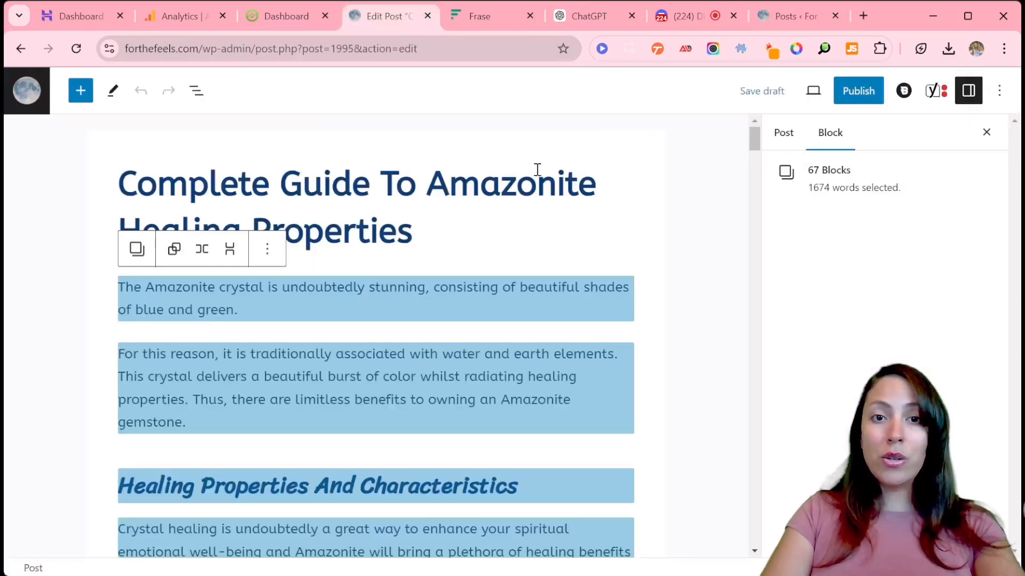
{"action": "left_click", "coordinate": [630, 221]}
{"action": "left_click", "coordinate": [322, 192]}
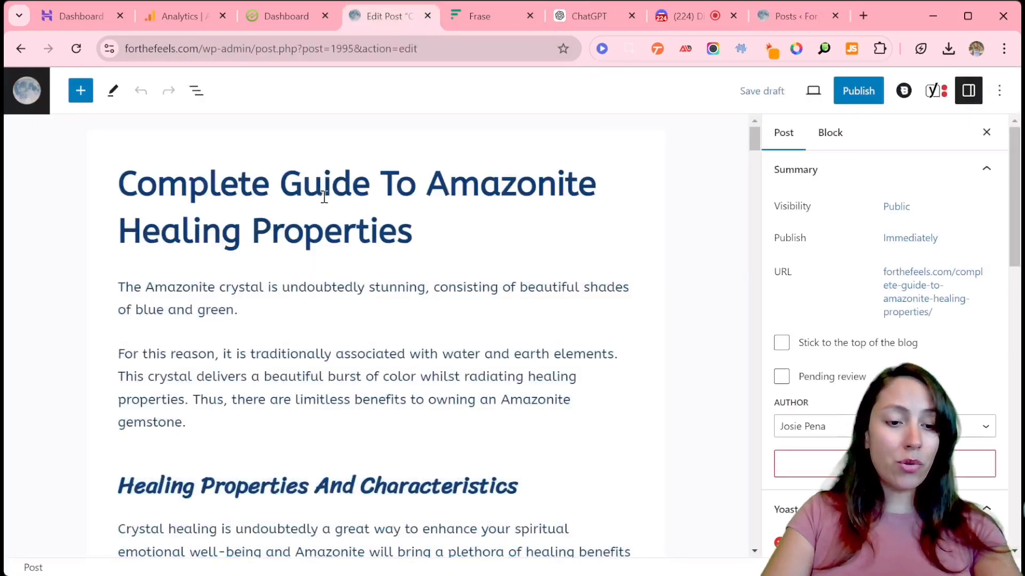
{"action": "left_click", "coordinate": [295, 298]}
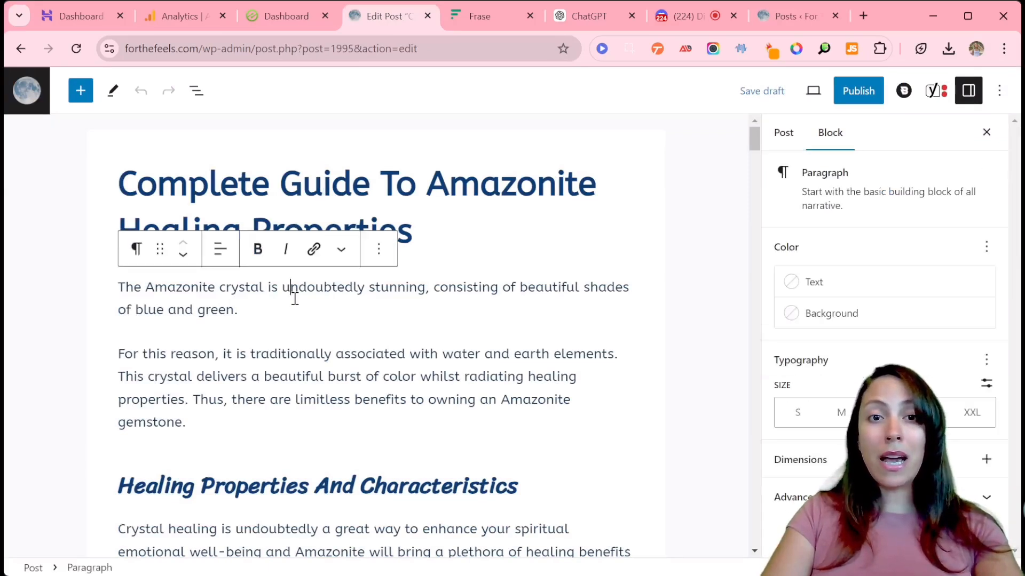
{"action": "triple_click", "coordinate": [301, 298]}
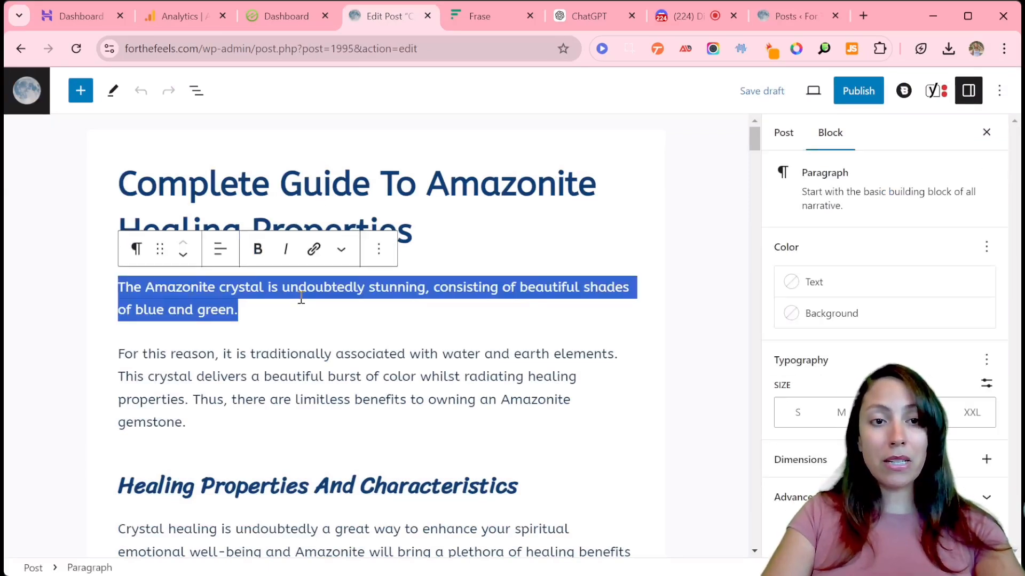
{"action": "key", "text": "ctrl+a"}
{"action": "key", "text": "ctrl+c"}
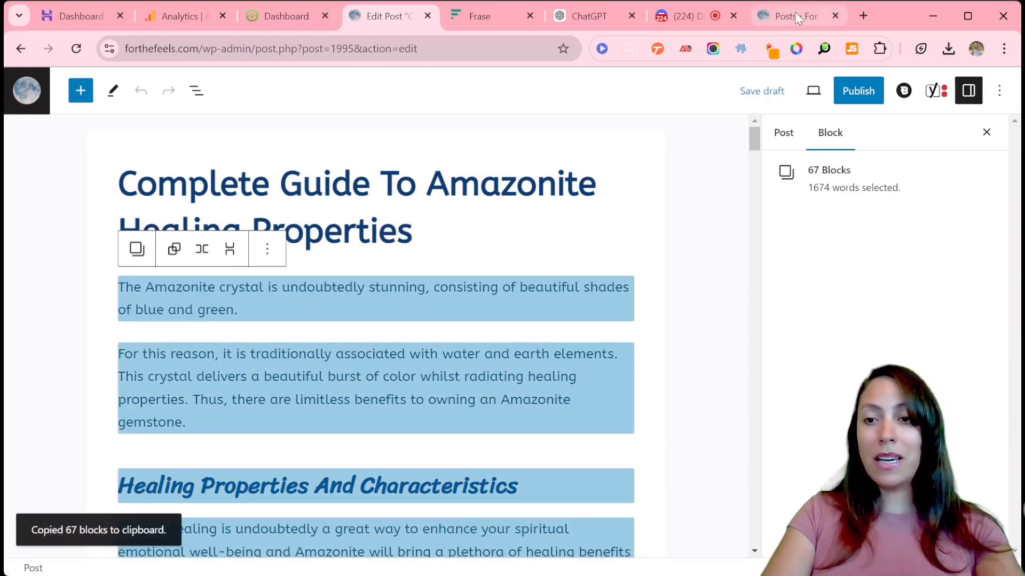
{"action": "left_click", "coordinate": [467, 16]}
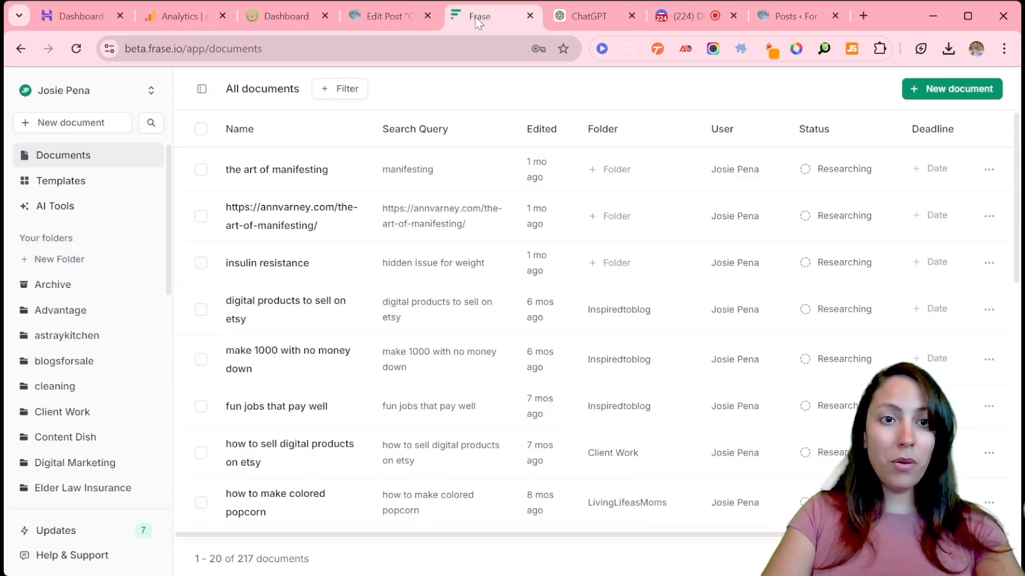
{"action": "left_click", "coordinate": [939, 92]}
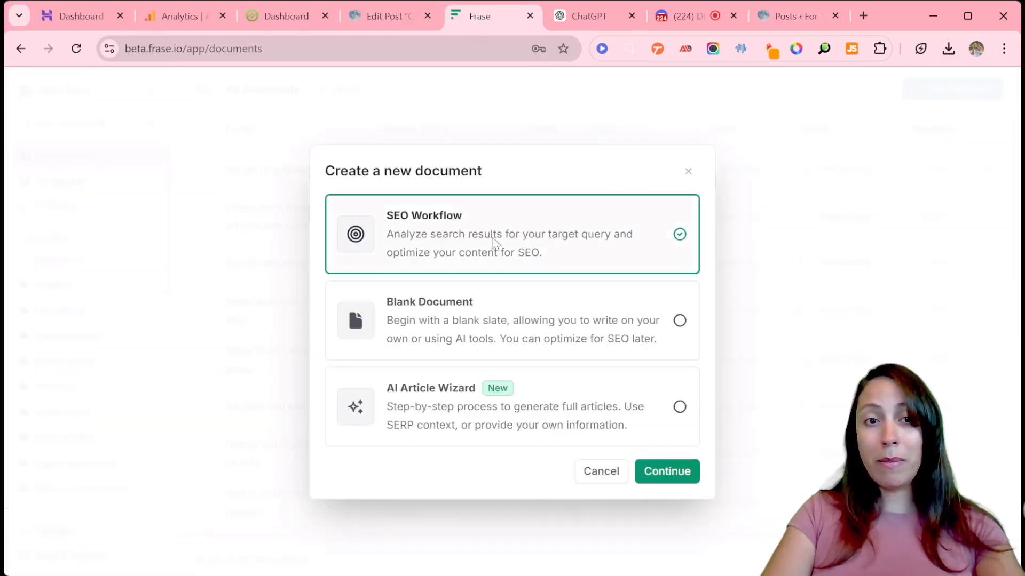
{"action": "left_click", "coordinate": [357, 15]}
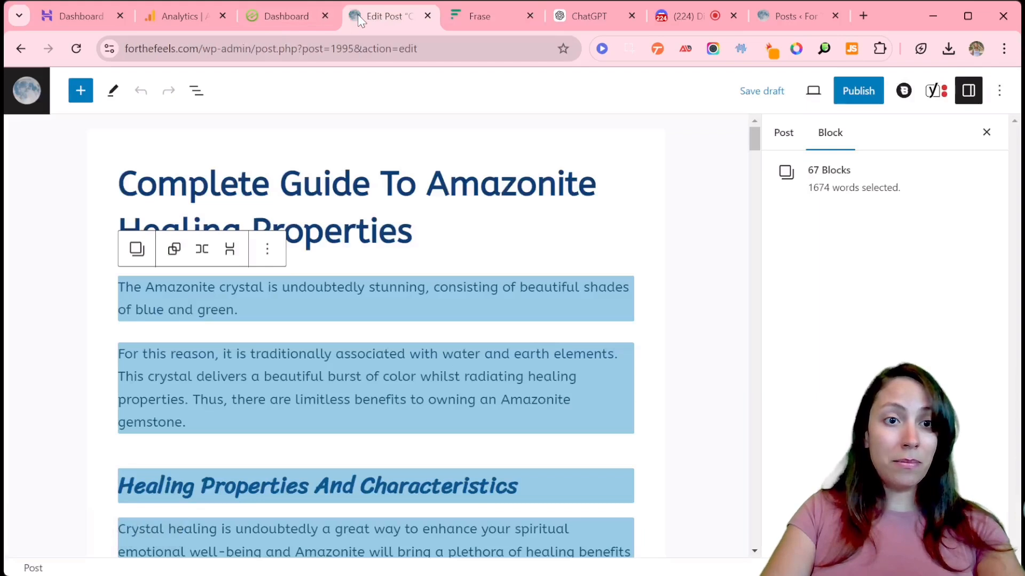
{"action": "left_click", "coordinate": [488, 17]}
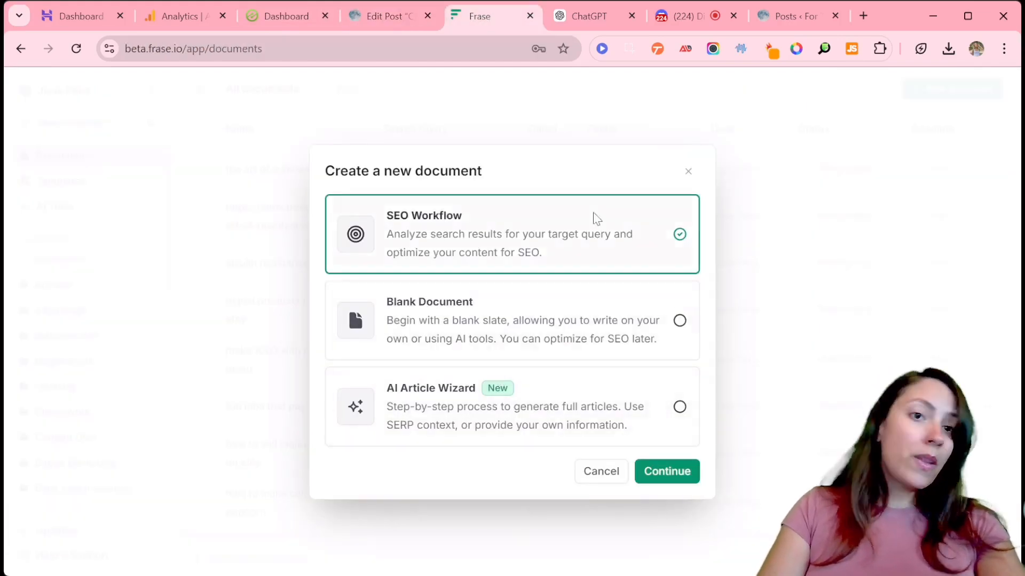
{"action": "left_click", "coordinate": [267, 125]}
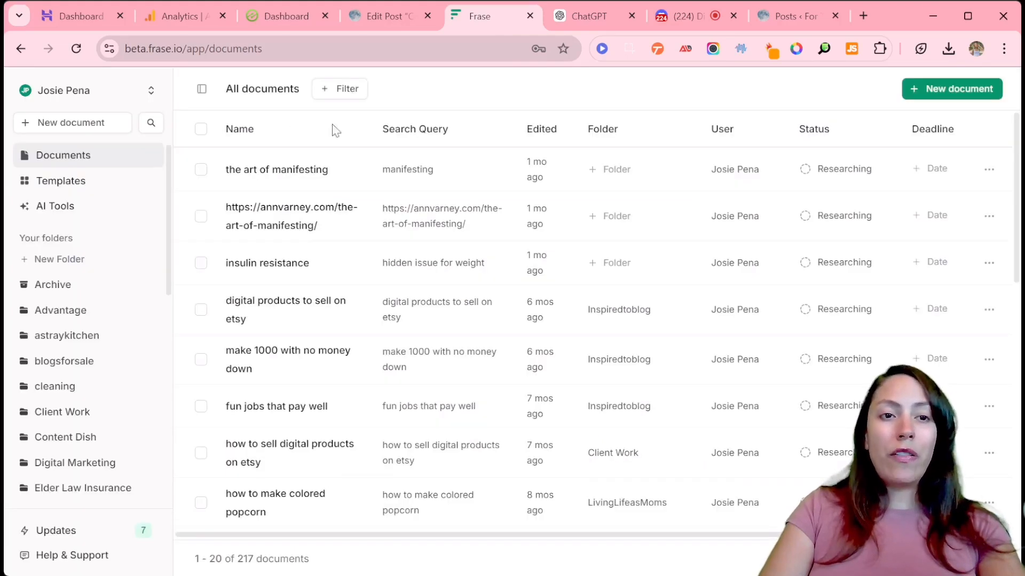
Create a new document in Frase using the Blank Document option.
{"action": "left_click", "coordinate": [986, 91]}
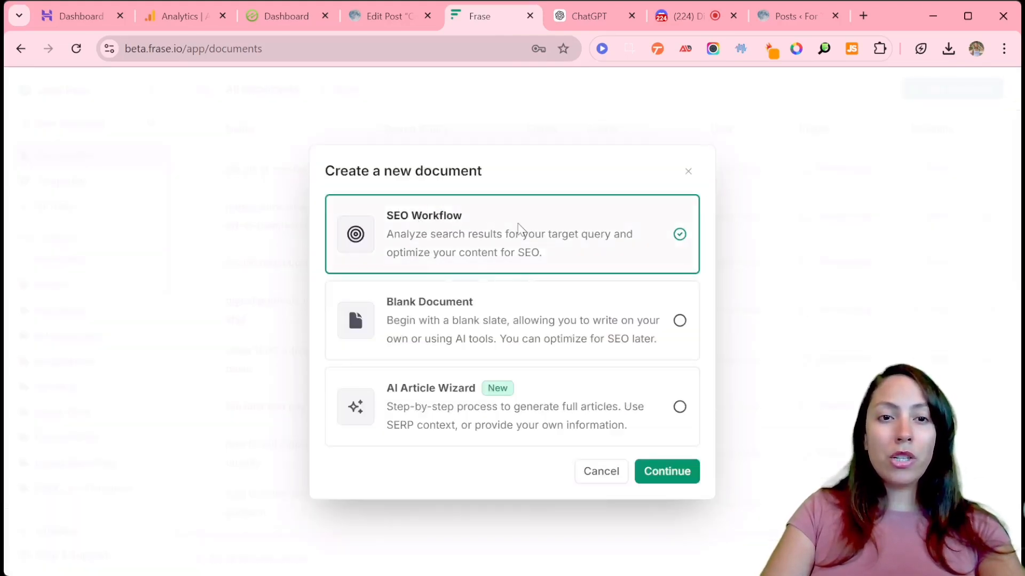
{"action": "left_click", "coordinate": [619, 320]}
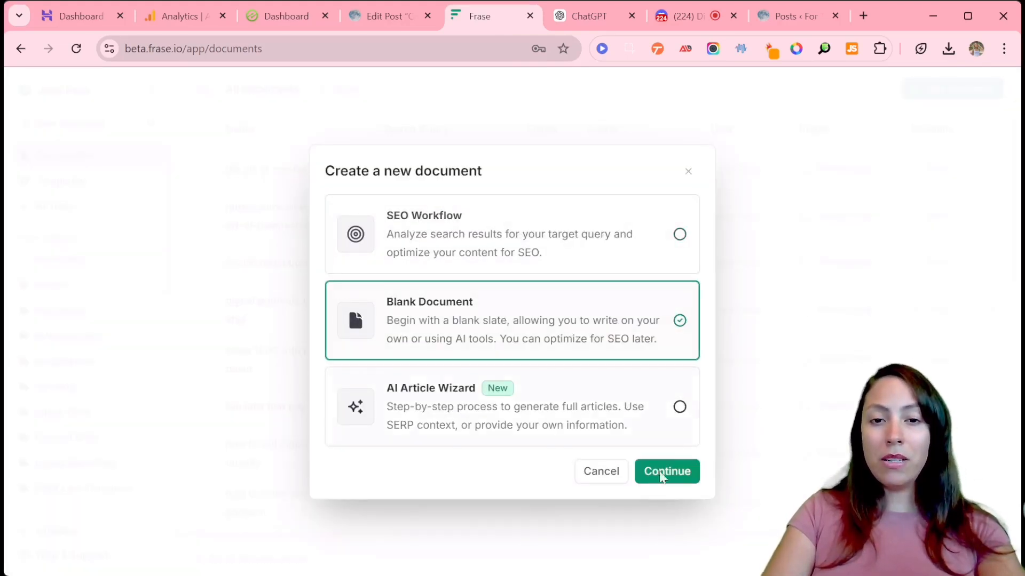
{"action": "left_click", "coordinate": [668, 472]}
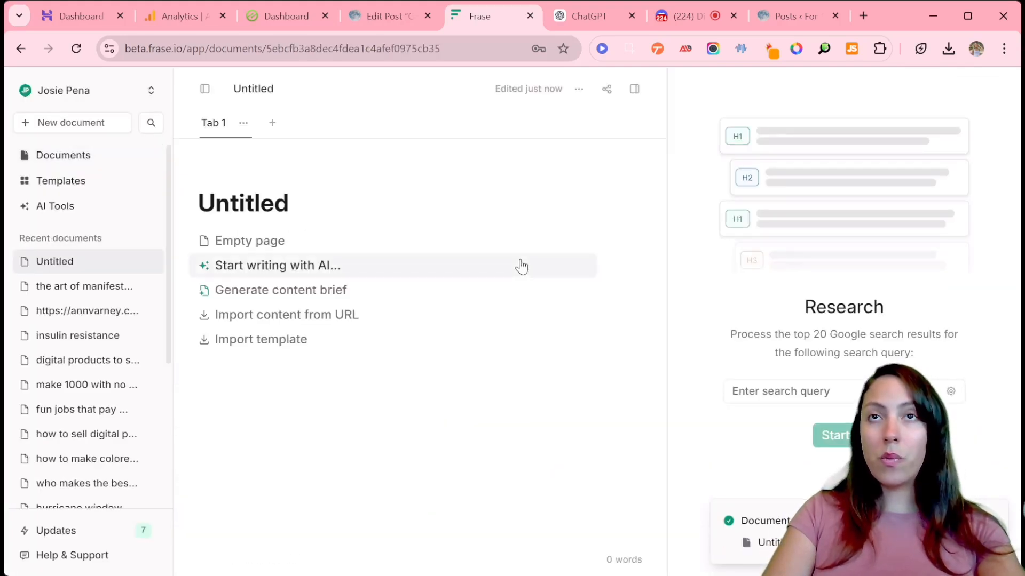
Paste the copied Amazonite article into the body of the untitled document.
{"action": "left_click", "coordinate": [250, 264]}
{"action": "left_click", "coordinate": [260, 204]}
{"action": "left_click", "coordinate": [223, 244]}
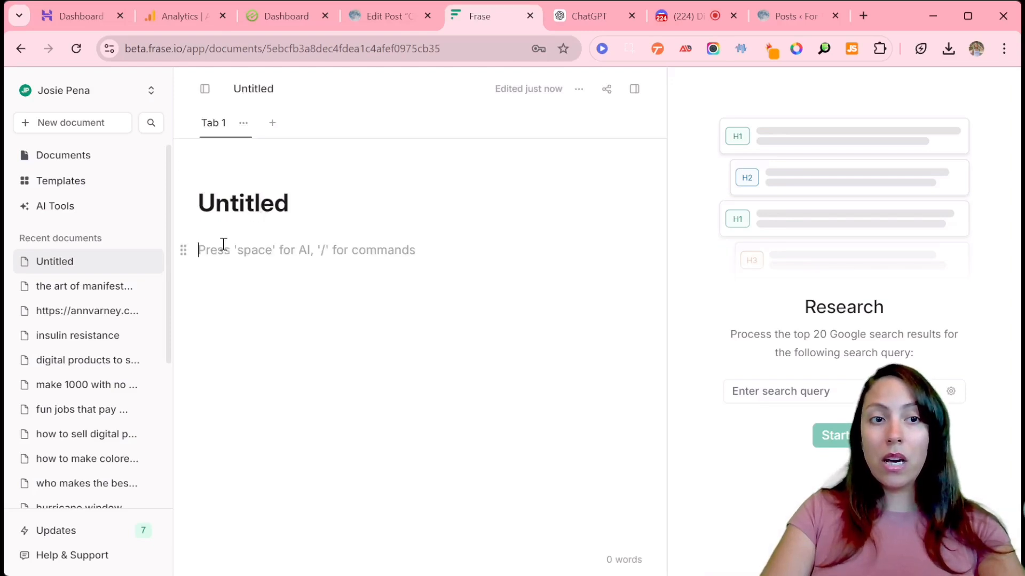
{"action": "key", "text": "ctrl+v"}
{"action": "scroll", "coordinate": [603, 523], "scroll_direction": "down", "scroll_amount": 10}
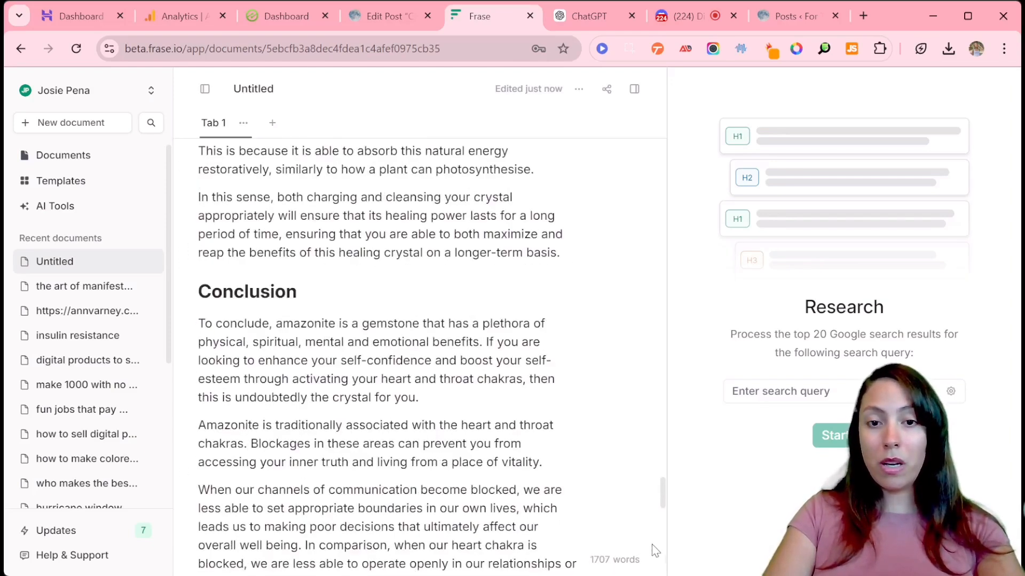
{"action": "left_click_drag", "start_coordinate": [664, 507], "coordinate": [686, 143]}
Copy the Amazonite post's title from the WordPress editor and paste it into the Frase document's title.
{"action": "left_click", "coordinate": [380, 16]}
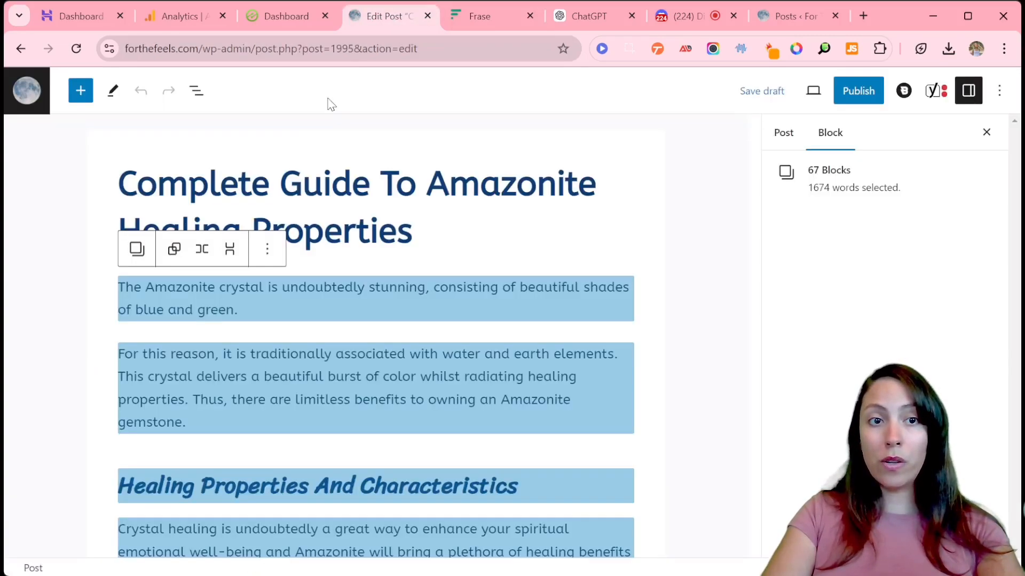
{"action": "left_click", "coordinate": [247, 197]}
{"action": "double_click", "coordinate": [297, 178]}
{"action": "triple_click", "coordinate": [296, 178]}
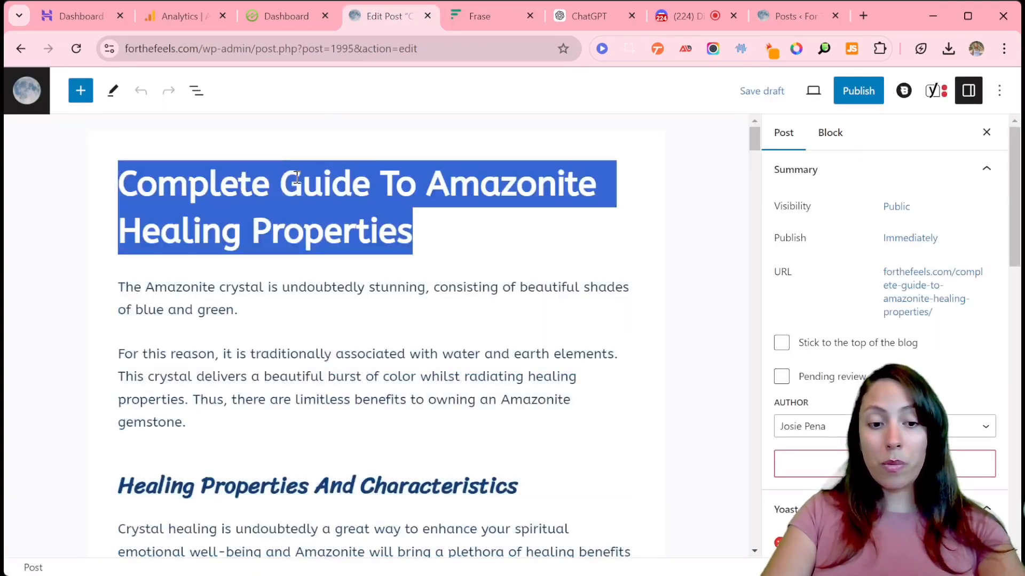
{"action": "left_click", "coordinate": [480, 16]}
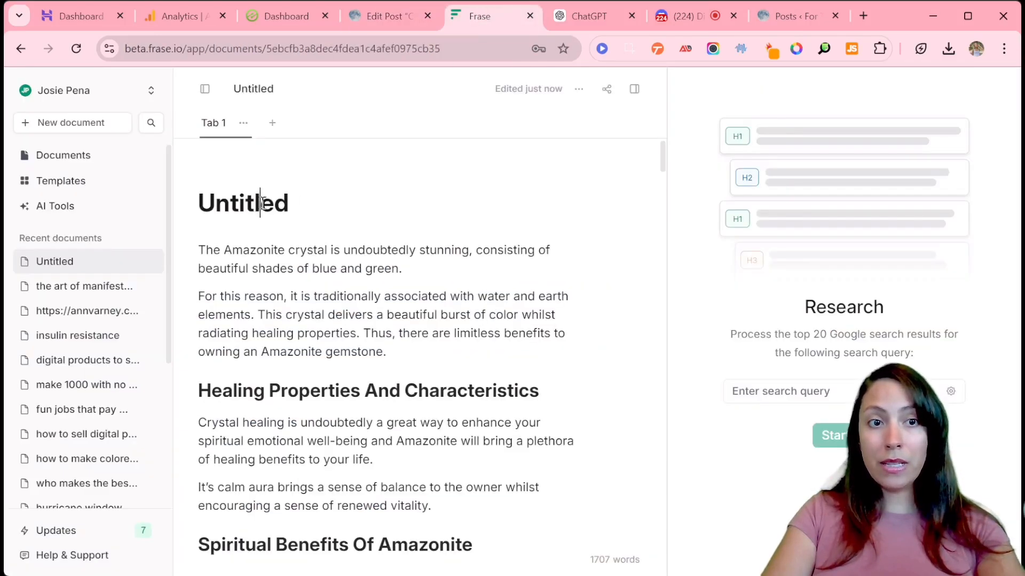
{"action": "key", "text": "ctrl+v"}
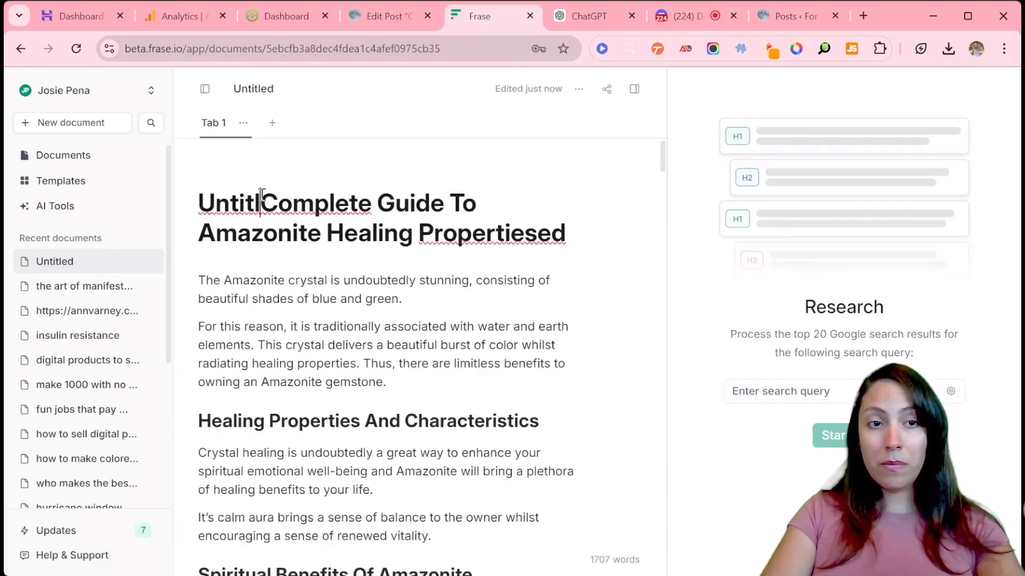
Remove the leftover "Untitled" letters so the title reads "Complete Guide To Amazonite Healing Properties".
{"action": "left_click_drag", "start_coordinate": [262, 193], "coordinate": [177, 196]}
{"action": "key", "text": "BackSpace"}
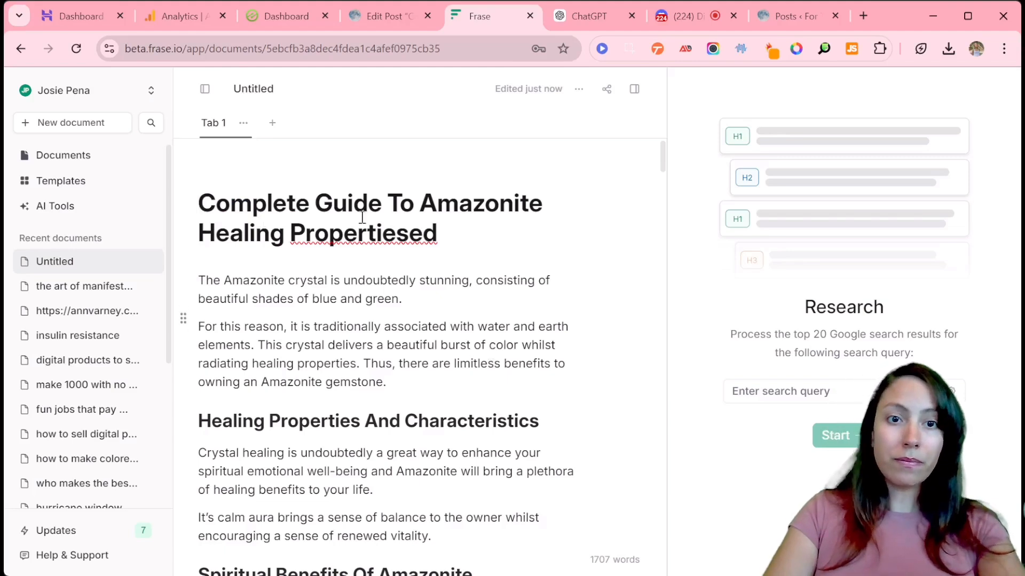
{"action": "left_click", "coordinate": [450, 239]}
{"action": "key", "text": "BackSpace"}
{"action": "key", "text": "BackSpace"}
{"action": "key", "text": "BackSpace"}
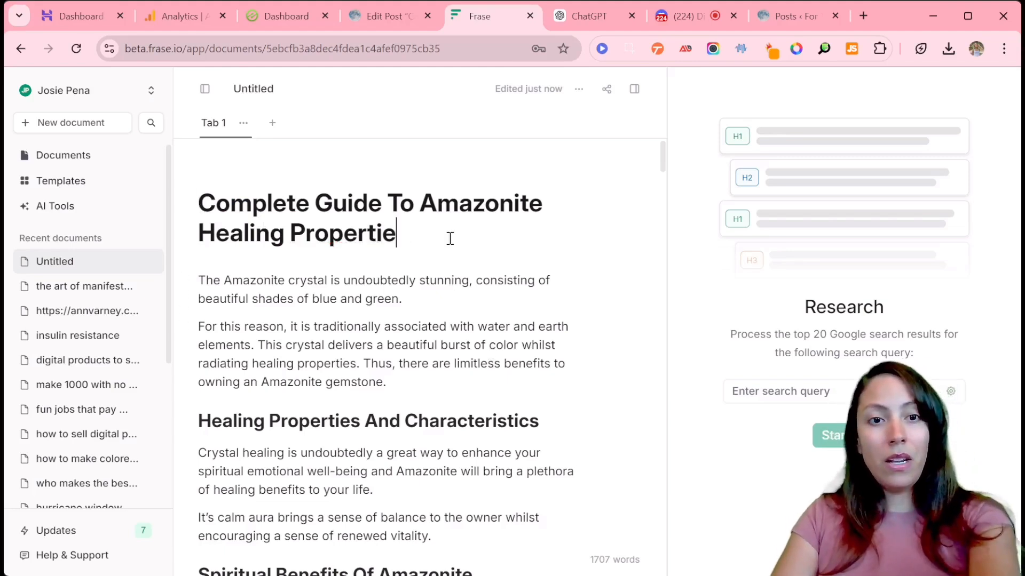
{"action": "type", "text": "s"}
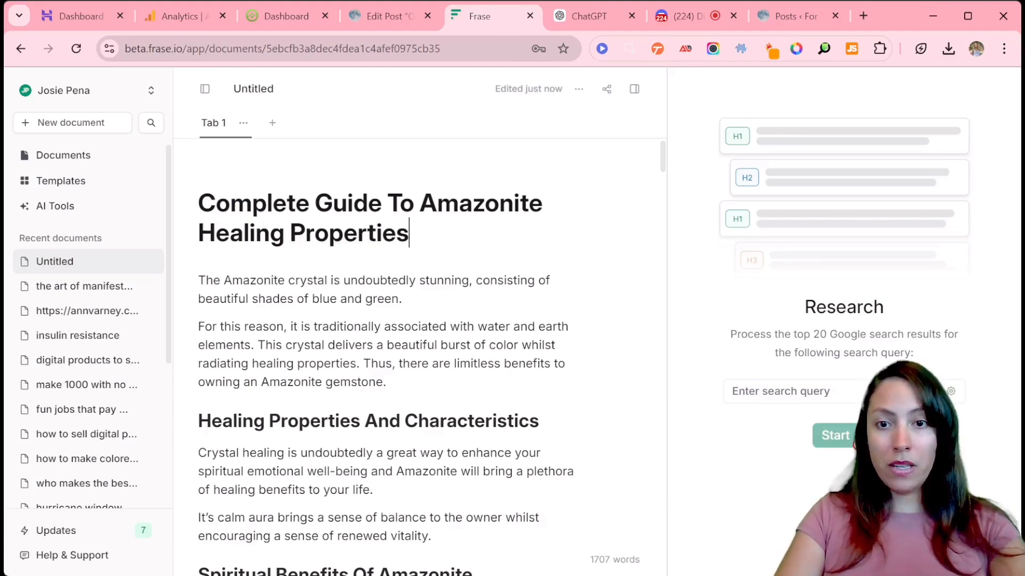
Start the search results research for the query "Amazonite".
{"action": "left_click", "coordinate": [787, 400]}
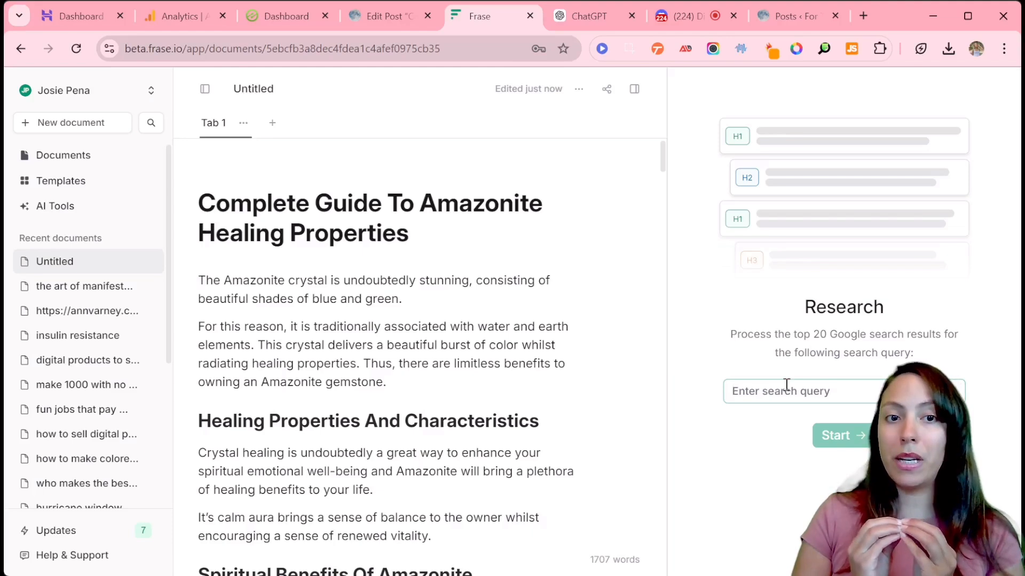
{"action": "type", "text": "Amazont"}
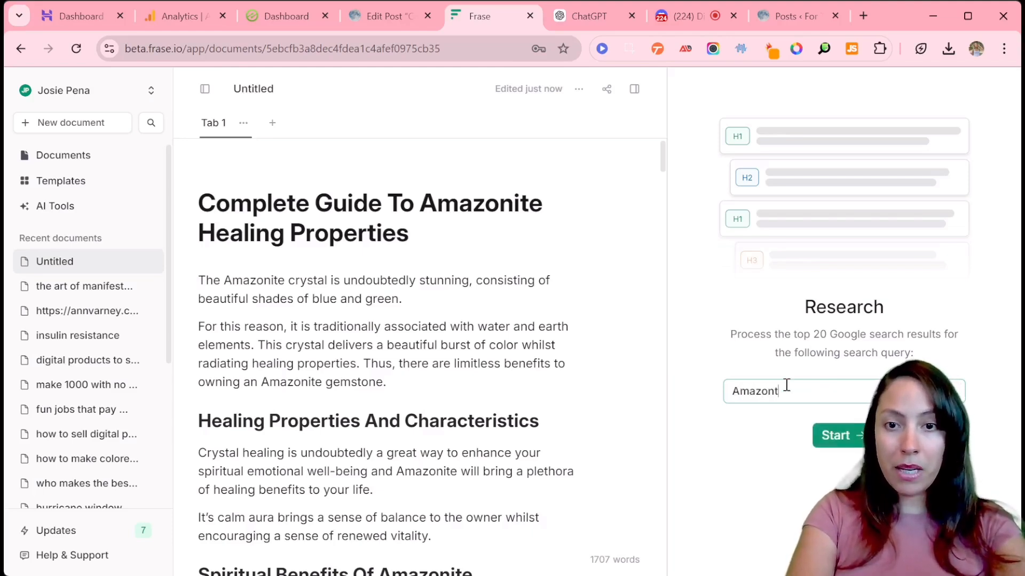
{"action": "key", "text": "BackSpace"}
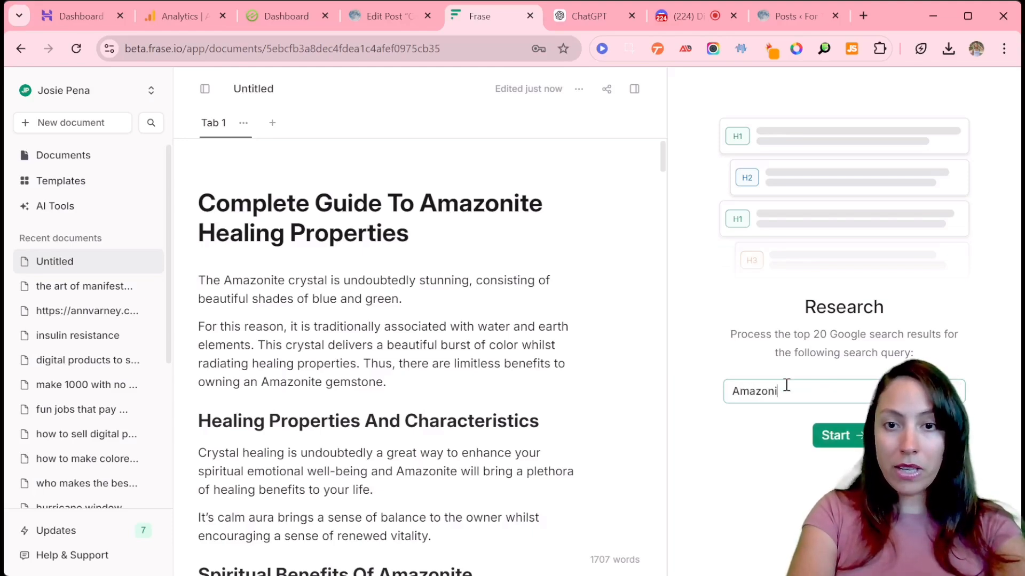
{"action": "type", "text": "ite"}
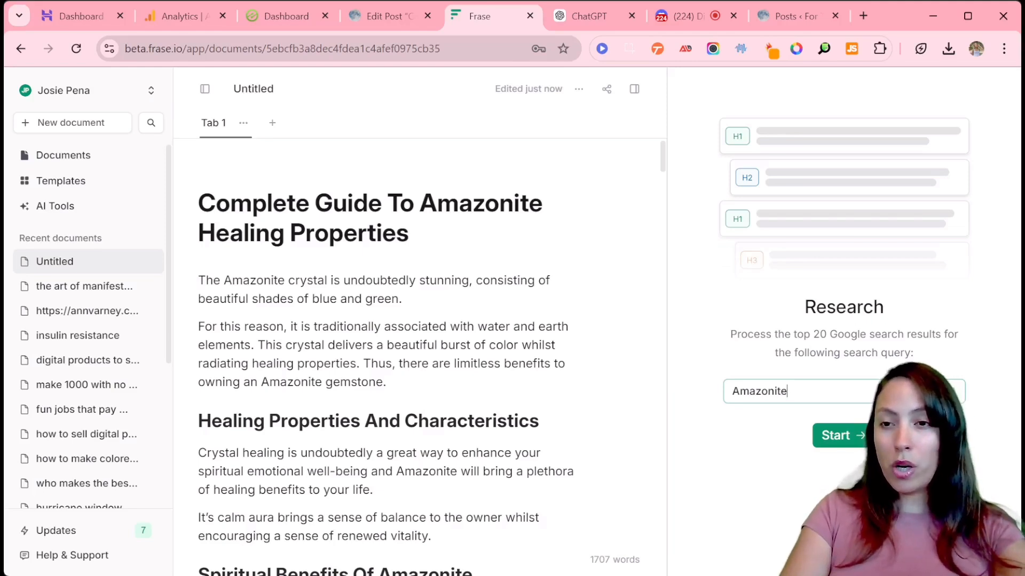
{"action": "left_click", "coordinate": [845, 435]}
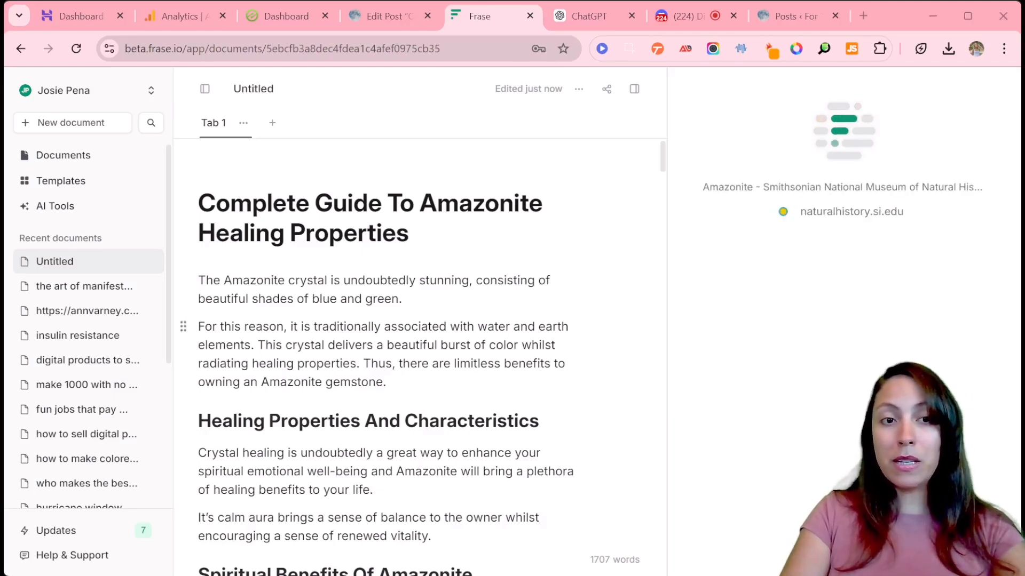
{"action": "left_click", "coordinate": [204, 324]}
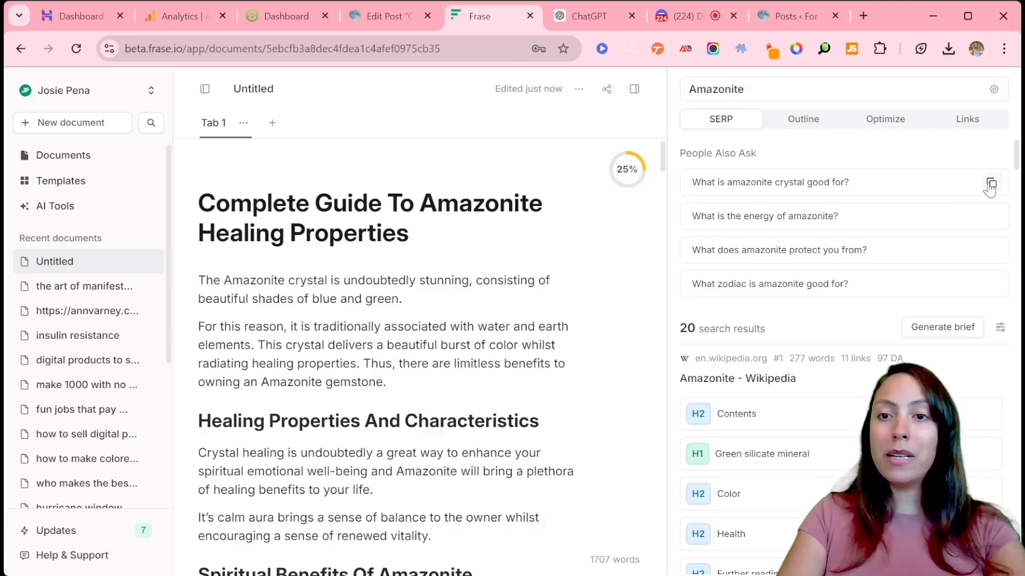
Examine the competitors' headings and descriptions in the Amazonite search results, from the Wikipedia entry through the lower-ranked pages.
{"action": "scroll", "coordinate": [1015, 170], "scroll_direction": "down", "scroll_amount": 2}
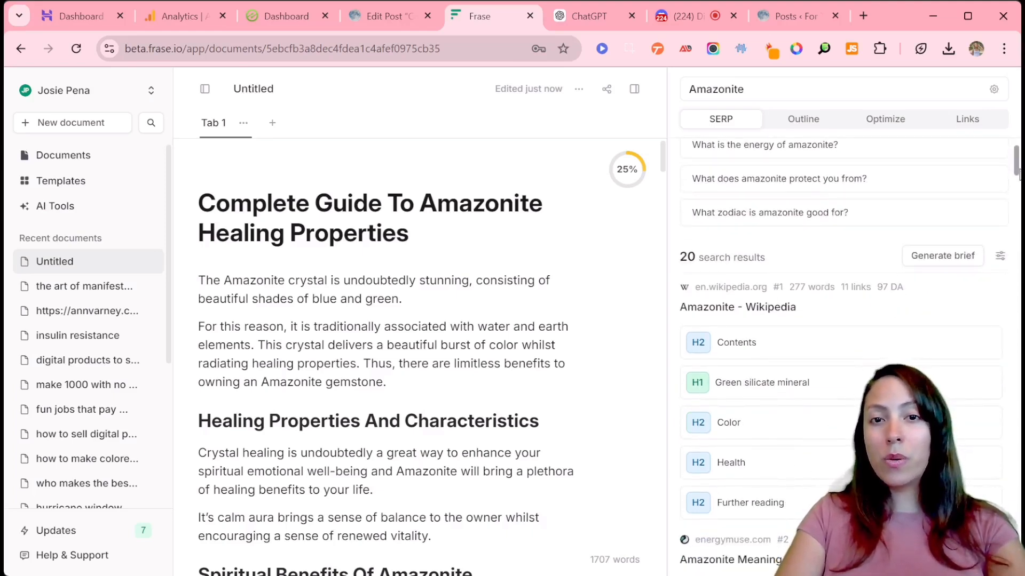
{"action": "scroll", "coordinate": [1015, 173], "scroll_direction": "down", "scroll_amount": 3}
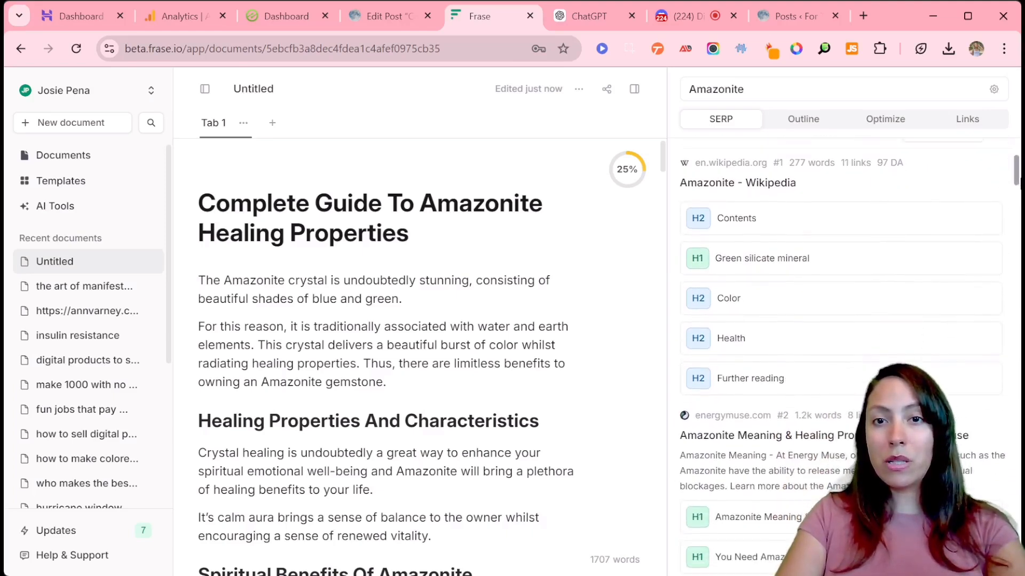
{"action": "scroll", "coordinate": [1016, 171], "scroll_direction": "up", "scroll_amount": 1}
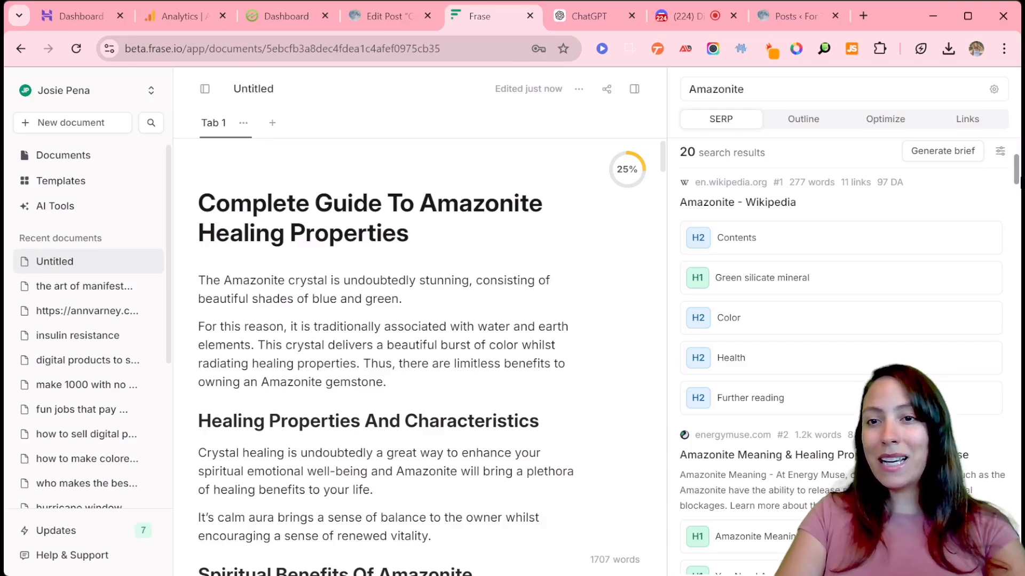
{"action": "scroll", "coordinate": [1020, 199], "scroll_direction": "down", "scroll_amount": 5}
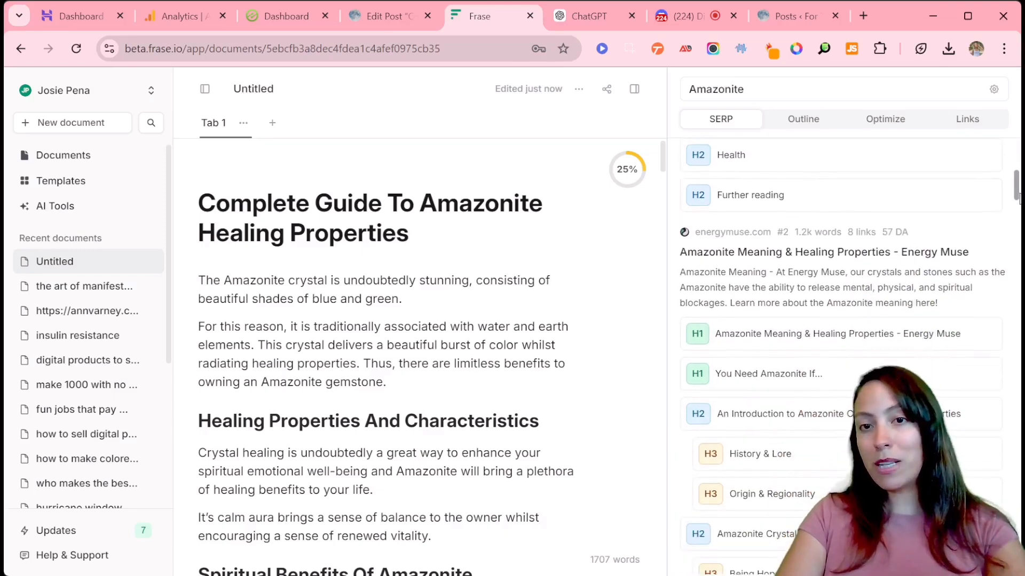
{"action": "scroll", "coordinate": [1019, 199], "scroll_direction": "down", "scroll_amount": 1}
{"action": "left_click_drag", "start_coordinate": [1019, 203], "coordinate": [1019, 240]}
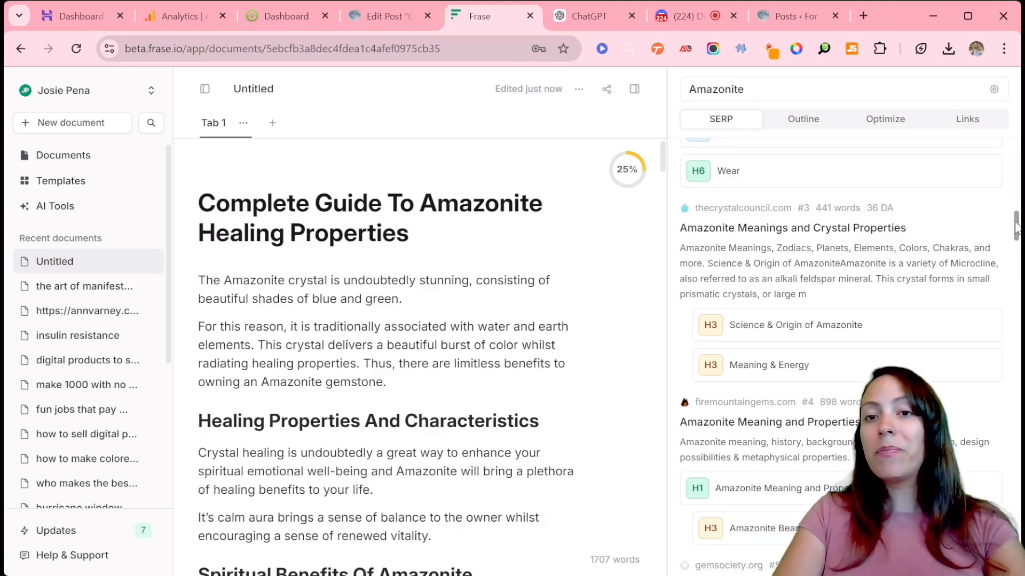
{"action": "left_click_drag", "start_coordinate": [1016, 228], "coordinate": [1017, 301]}
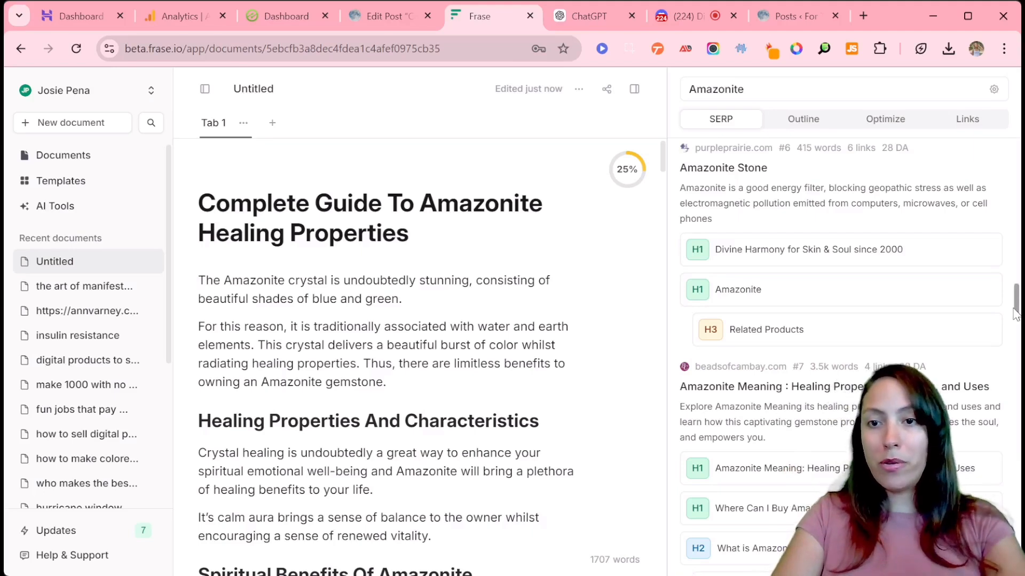
{"action": "scroll", "coordinate": [1015, 315], "scroll_direction": "down", "scroll_amount": 2}
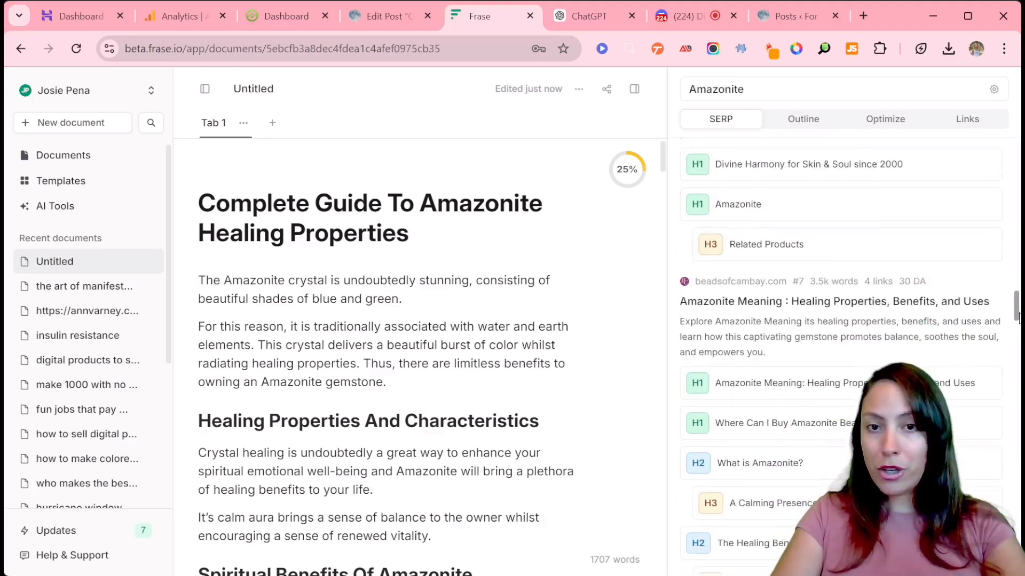
{"action": "left_click_drag", "start_coordinate": [1017, 318], "coordinate": [1018, 326]}
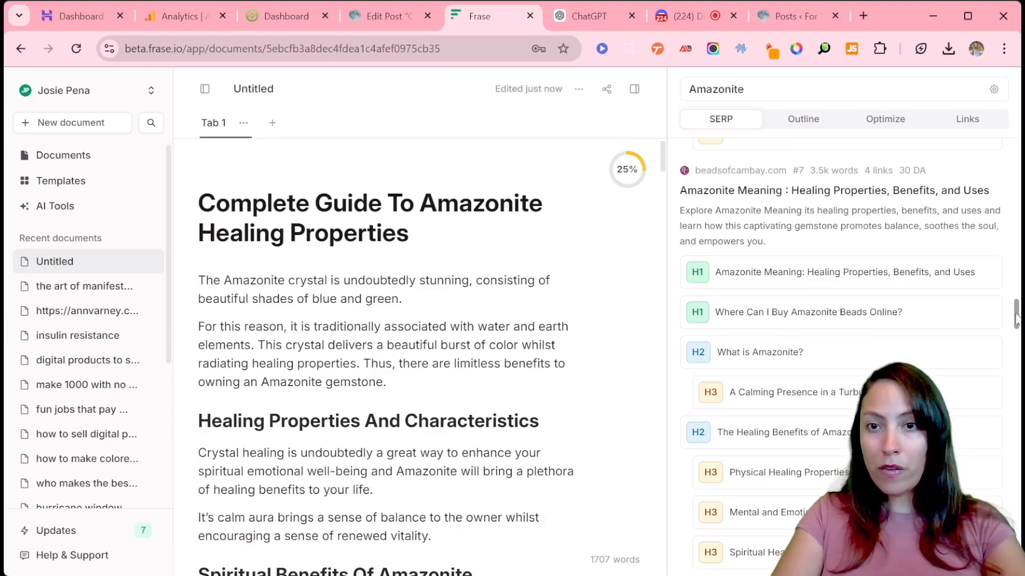
{"action": "left_click_drag", "start_coordinate": [1017, 319], "coordinate": [1016, 385]}
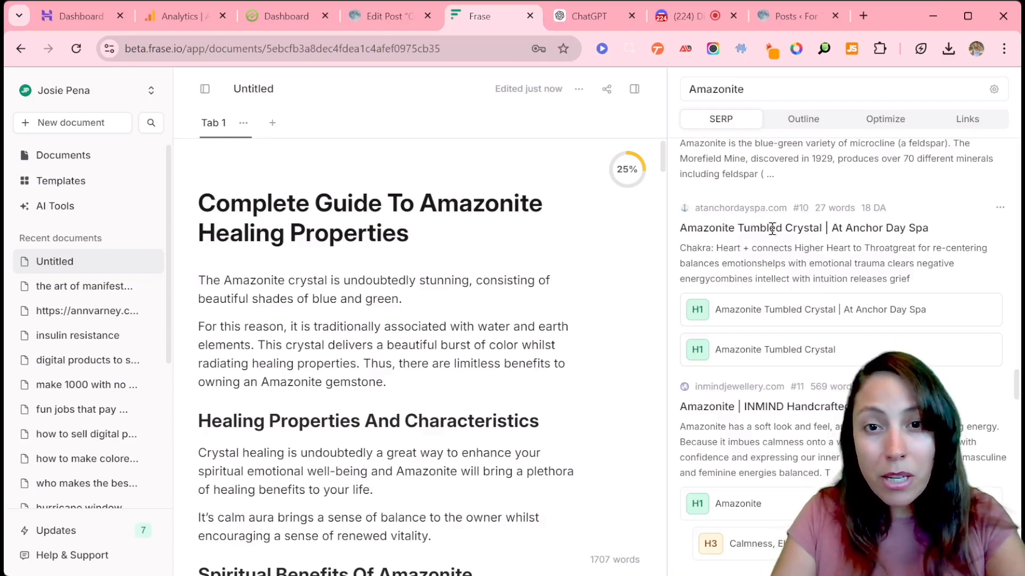
Read the At Anchor Day Spa result's chakra description and review the INMIND and Cape Cod Crystals entries below it.
{"action": "mouse_move", "coordinate": [974, 346]}
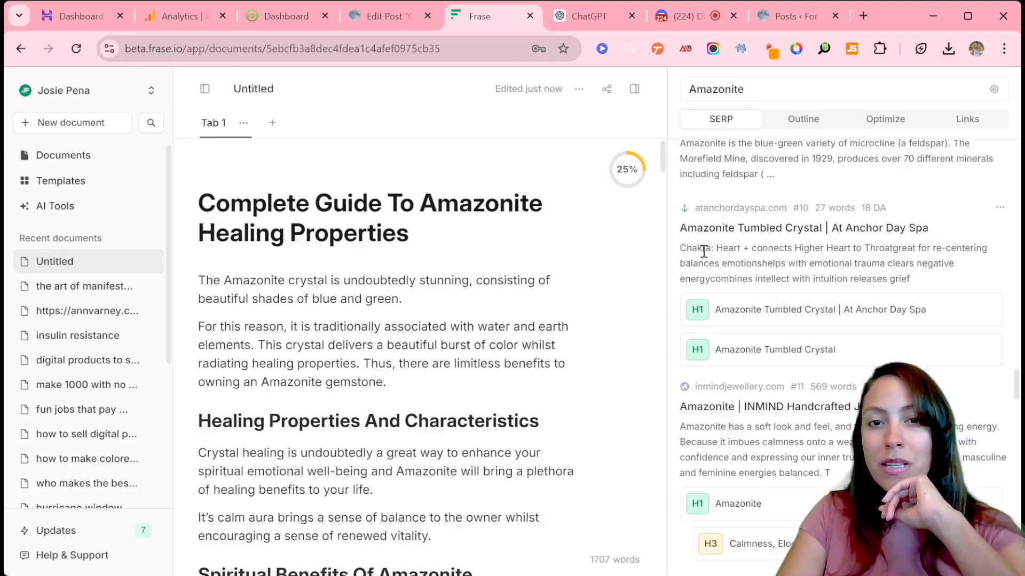
{"action": "left_click_drag", "start_coordinate": [681, 246], "coordinate": [906, 279]}
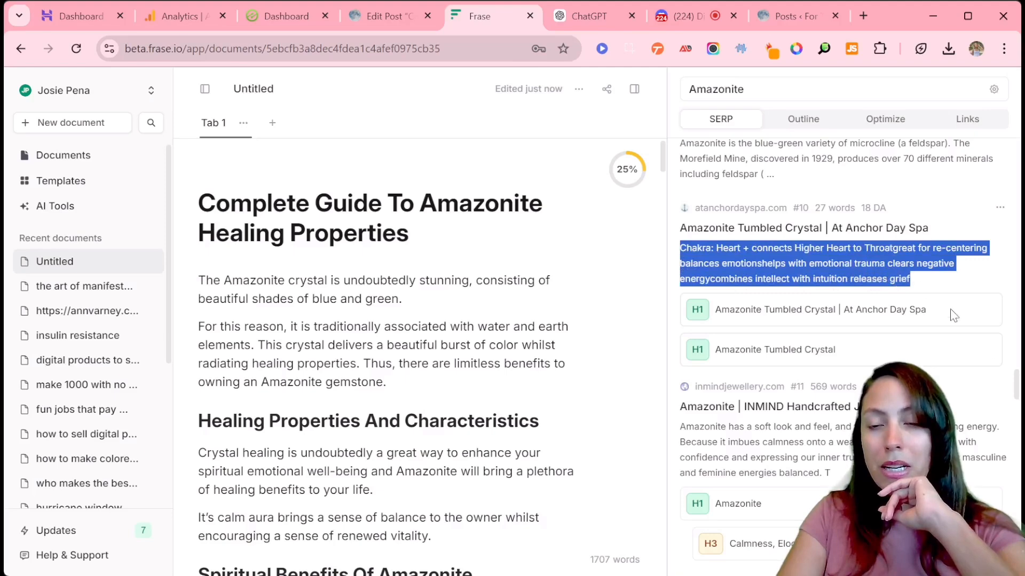
{"action": "left_click_drag", "start_coordinate": [1016, 388], "coordinate": [1016, 408]}
{"action": "scroll", "coordinate": [806, 360], "scroll_direction": "up", "scroll_amount": 3}
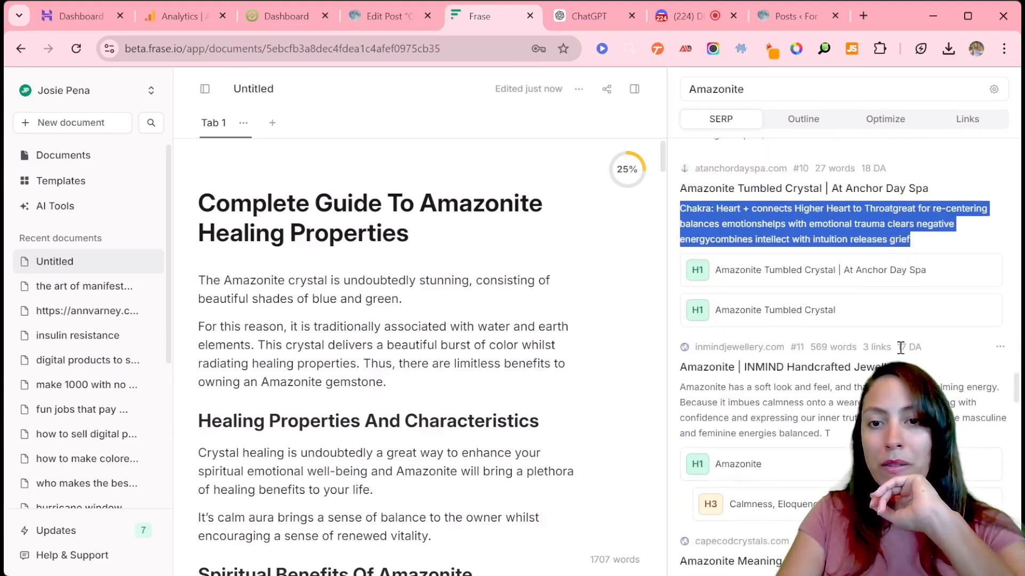
{"action": "left_click_drag", "start_coordinate": [1017, 388], "coordinate": [1017, 408]}
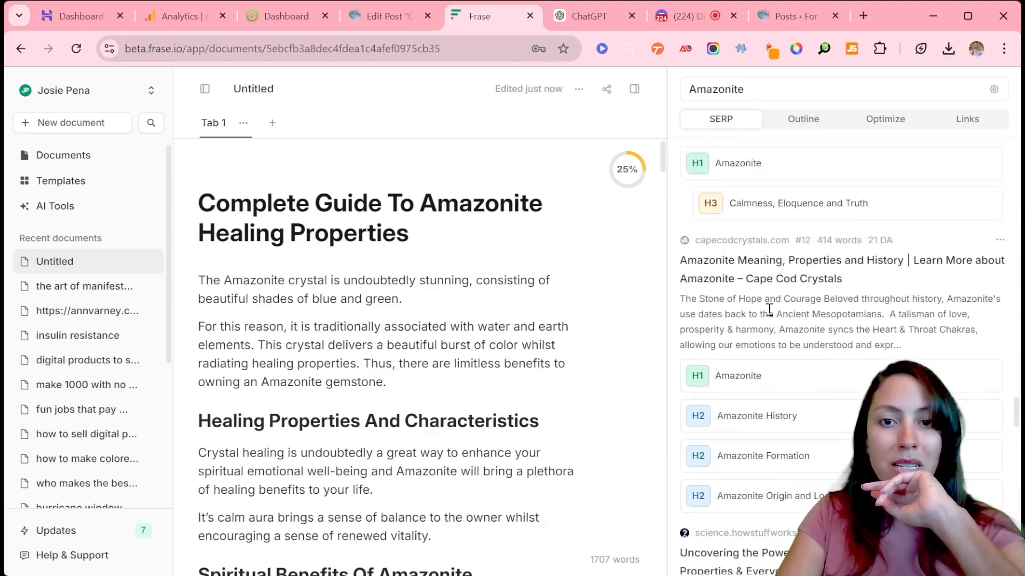
Open the article's optimization analysis and review its topic score, word, header, link and image metrics, and long-tail topics.
{"action": "left_click", "coordinate": [903, 125]}
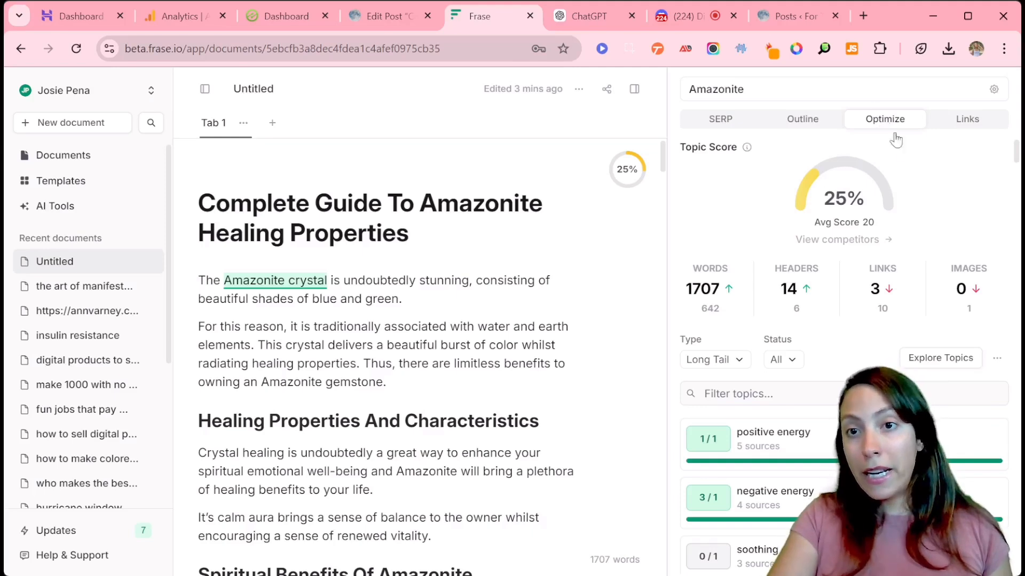
{"action": "left_click_drag", "start_coordinate": [1015, 157], "coordinate": [1017, 167]}
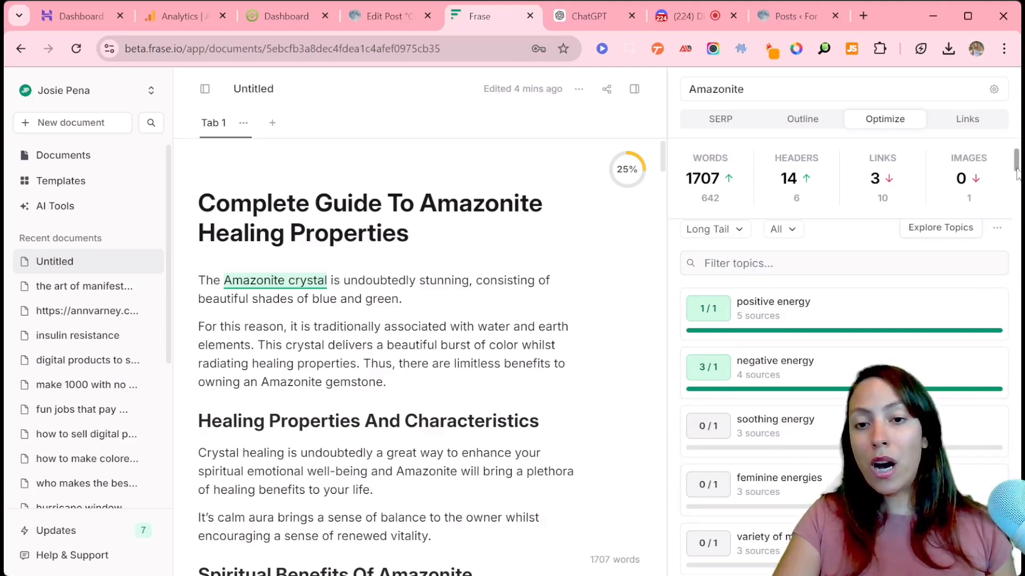
{"action": "scroll", "coordinate": [972, 201], "scroll_direction": "down", "scroll_amount": 2}
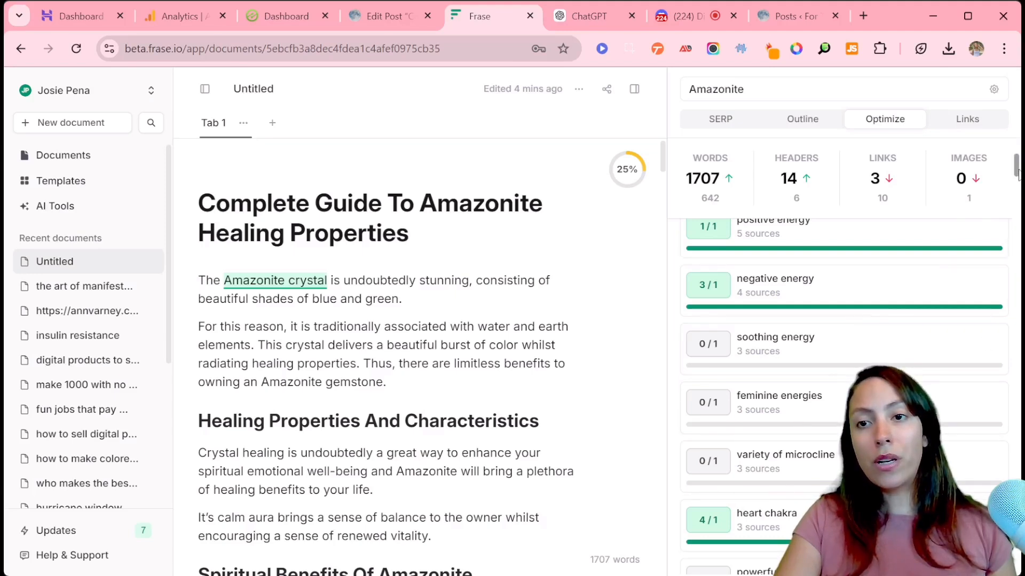
{"action": "mouse_move", "coordinate": [1018, 175]}
{"action": "left_mouse_down"}
{"action": "mouse_move", "coordinate": [1019, 188]}
{"action": "mouse_move", "coordinate": [1018, 155]}
{"action": "left_mouse_up"}
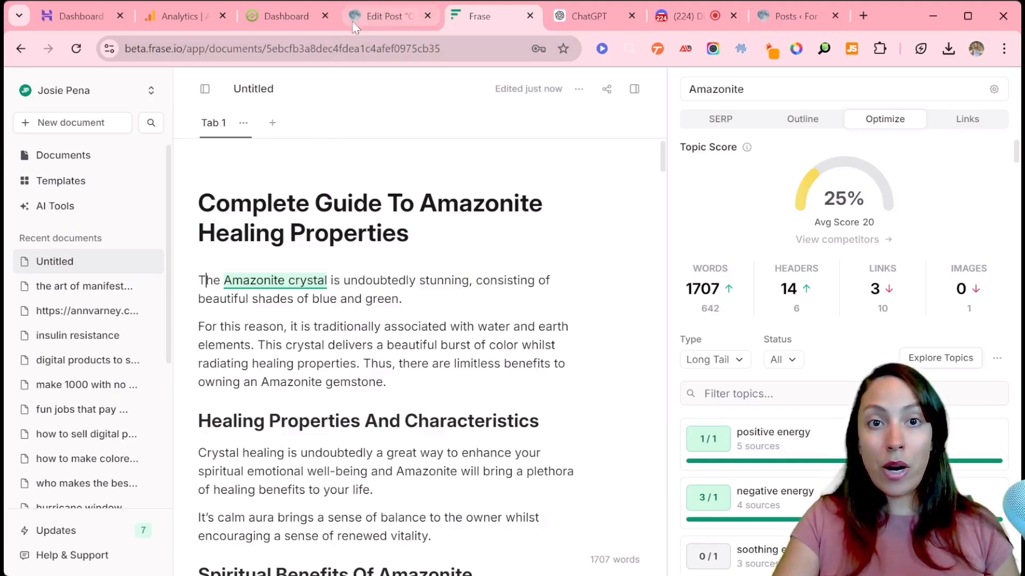
Switch to the Ezoic dashboard and review the site's 30-day overview and the daily ad partner earnings.
{"action": "left_click", "coordinate": [272, 18]}
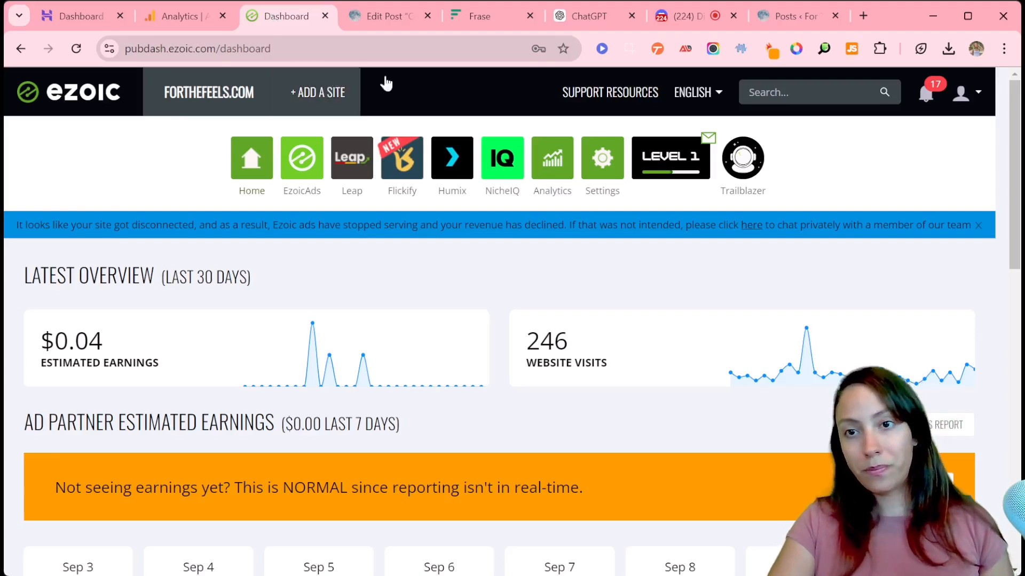
{"action": "left_click_drag", "start_coordinate": [1015, 230], "coordinate": [1017, 293]}
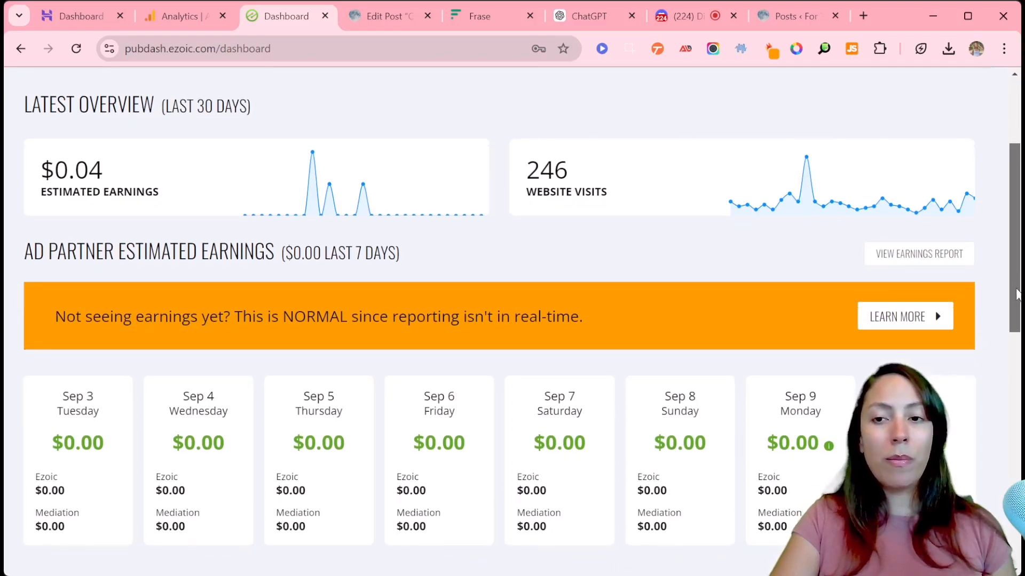
{"action": "left_click_drag", "start_coordinate": [1017, 295], "coordinate": [1008, 216]}
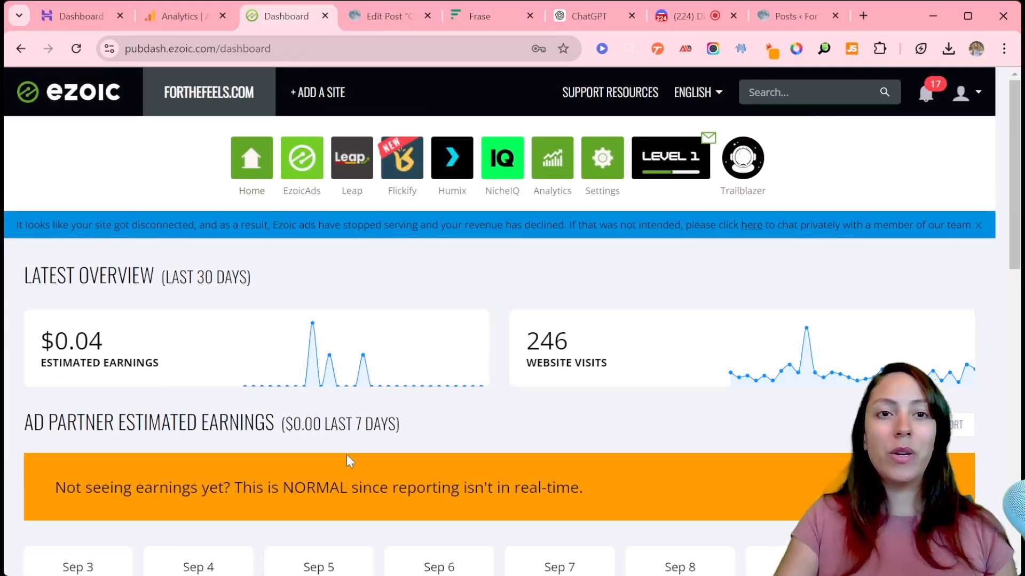
Switch to the WordPress post editor and review the Amazonite article's two introductory paragraphs.
{"action": "left_click", "coordinate": [382, 16]}
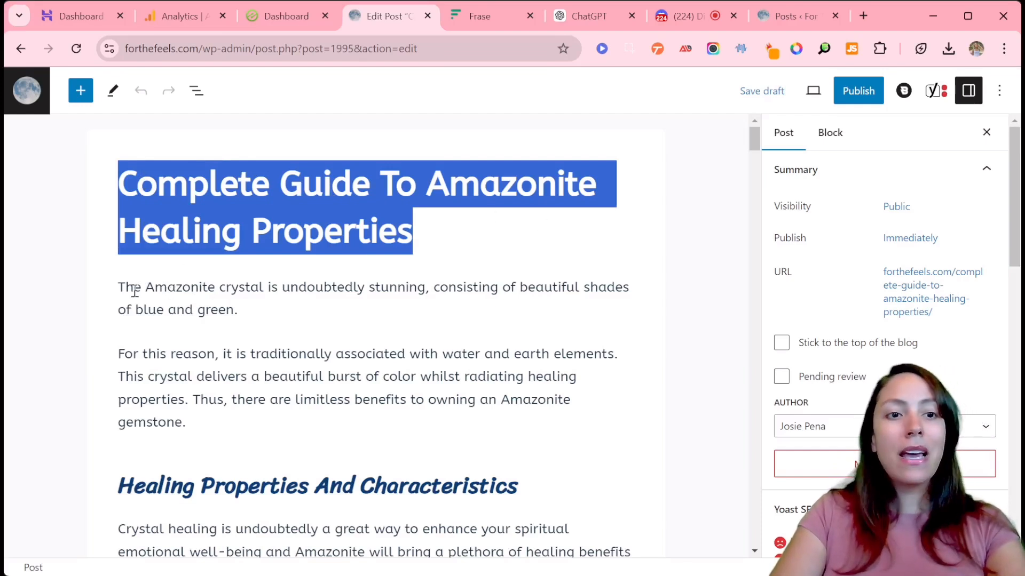
{"action": "left_click", "coordinate": [183, 289]}
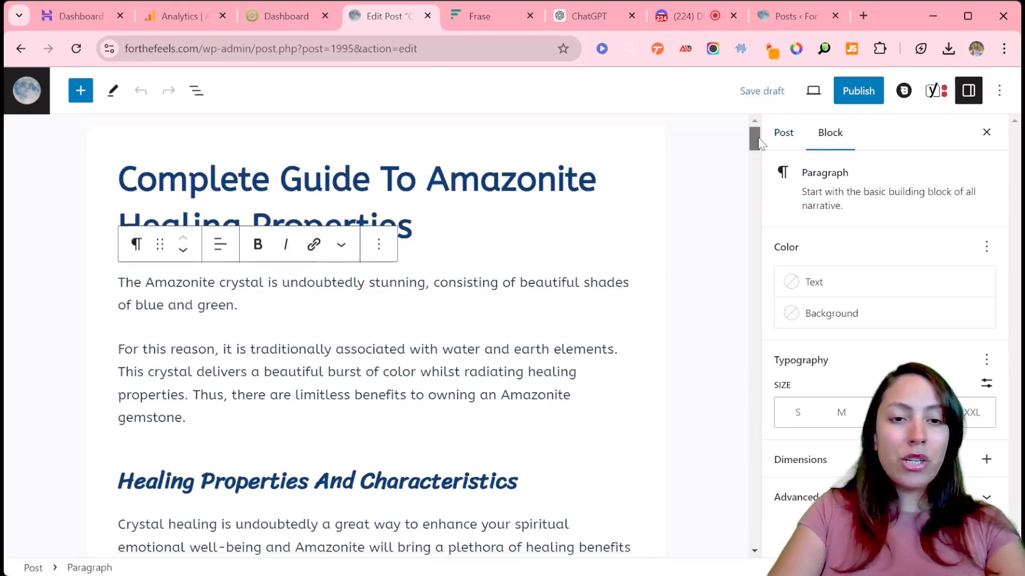
{"action": "scroll", "coordinate": [758, 139], "scroll_direction": "down", "scroll_amount": 1}
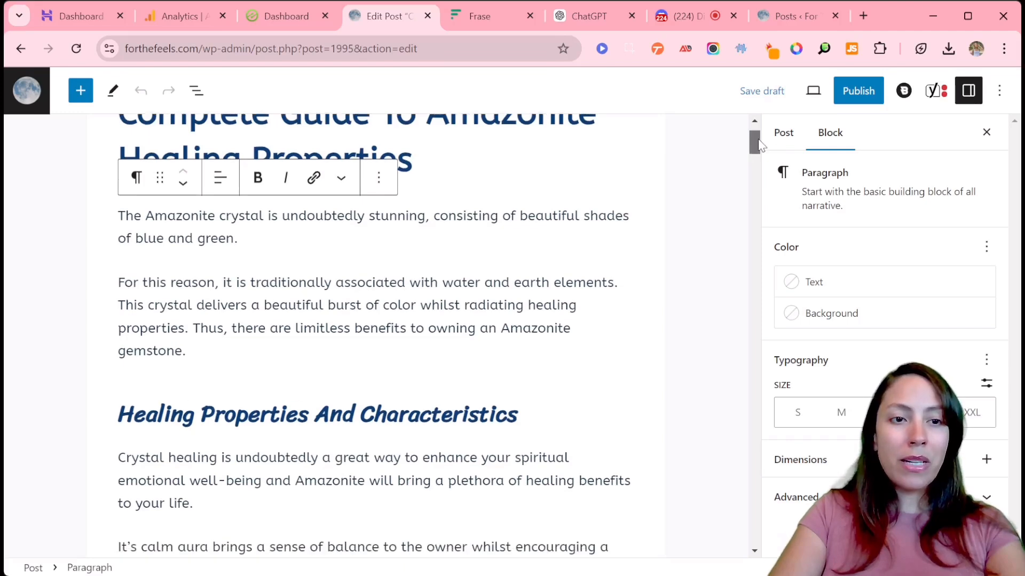
{"action": "triple_click", "coordinate": [335, 305]}
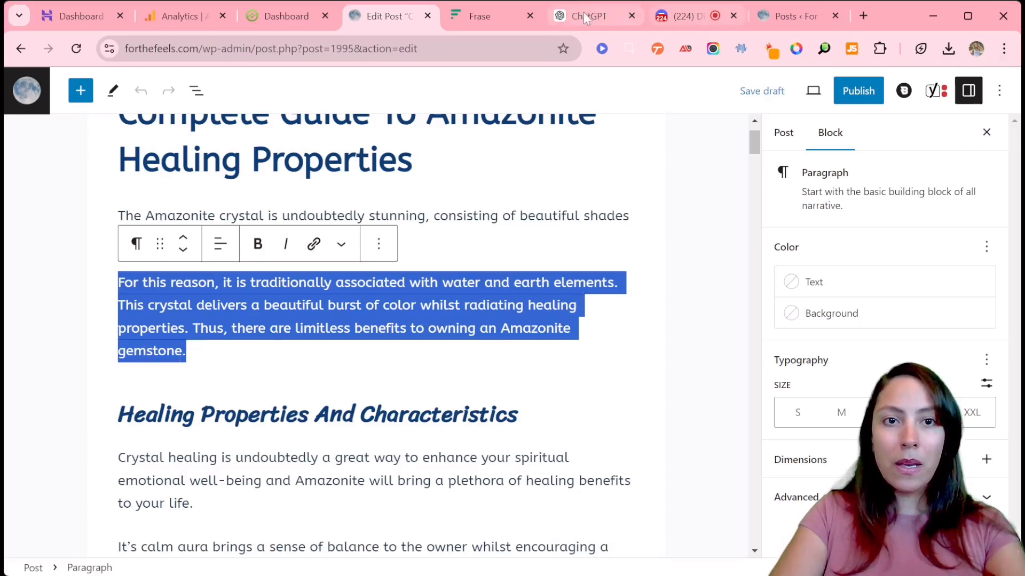
Return to Frase and compare the suggested long-tail topics with the article's introduction and first section.
{"action": "left_click", "coordinate": [480, 16]}
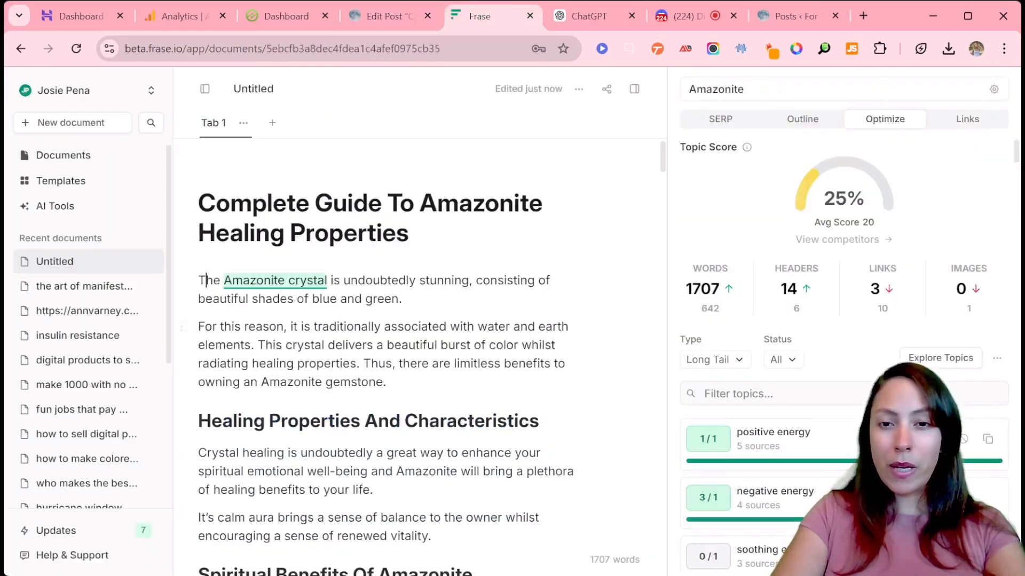
{"action": "left_click_drag", "start_coordinate": [1014, 155], "coordinate": [1013, 173]}
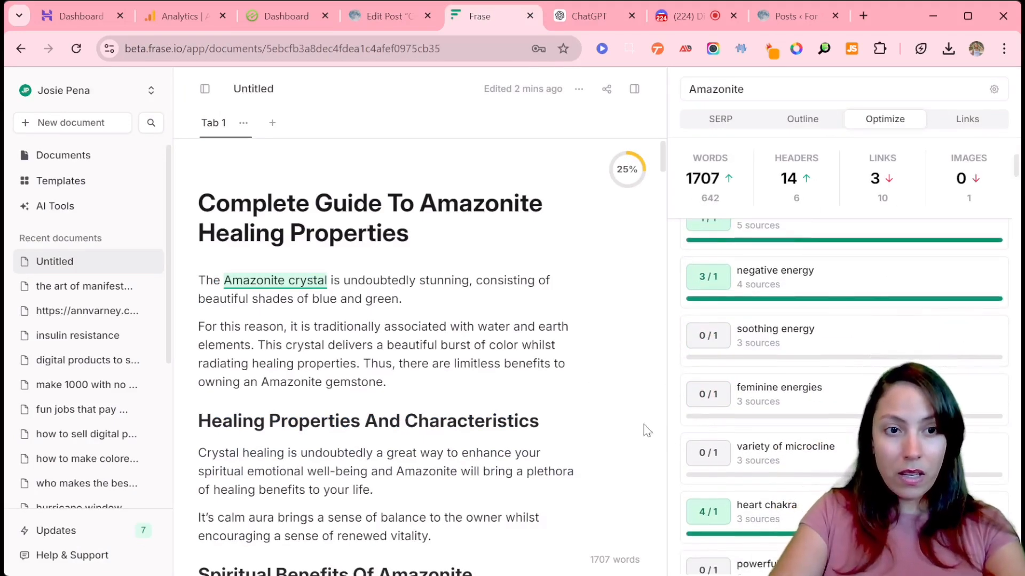
{"action": "left_click", "coordinate": [355, 364]}
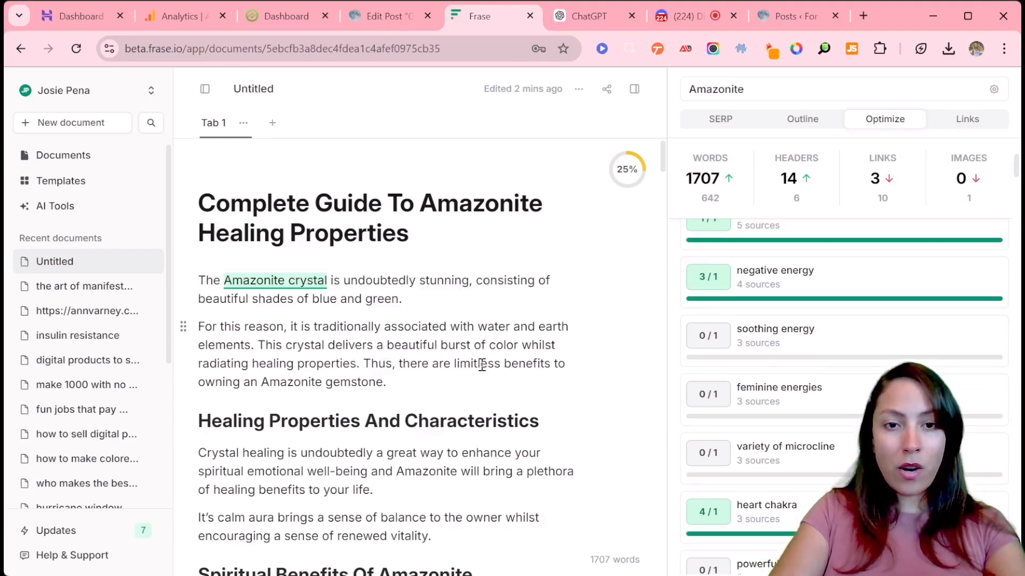
{"action": "left_click", "coordinate": [395, 382]}
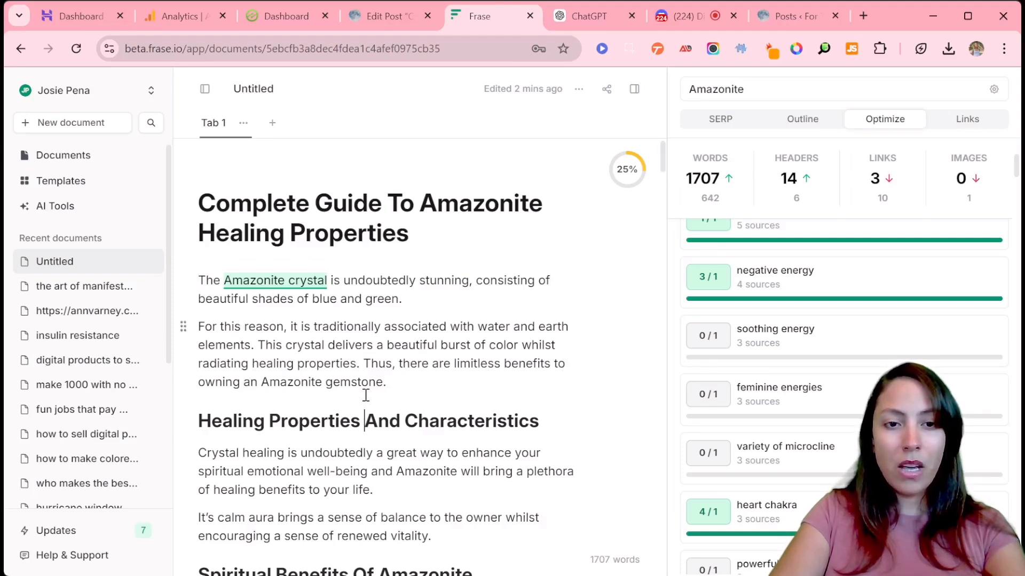
{"action": "left_click", "coordinate": [365, 421]}
{"action": "left_click_drag", "start_coordinate": [661, 156], "coordinate": [669, 174]}
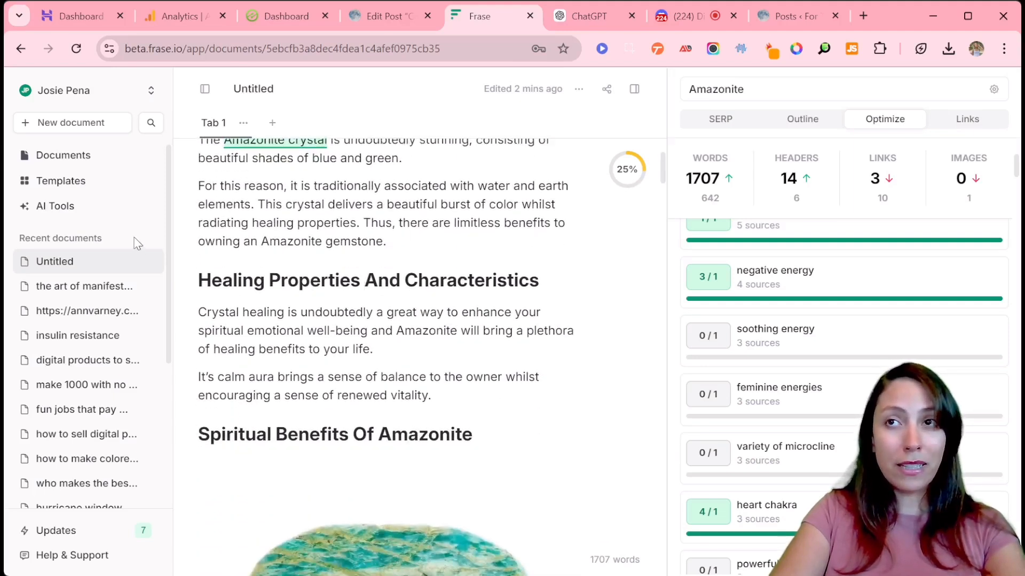
Review the "Healing Properties And Characteristics" heading and section, and place the insertion point after "renewed vitality.".
{"action": "triple_click", "coordinate": [258, 288]}
{"action": "left_click", "coordinate": [278, 326]}
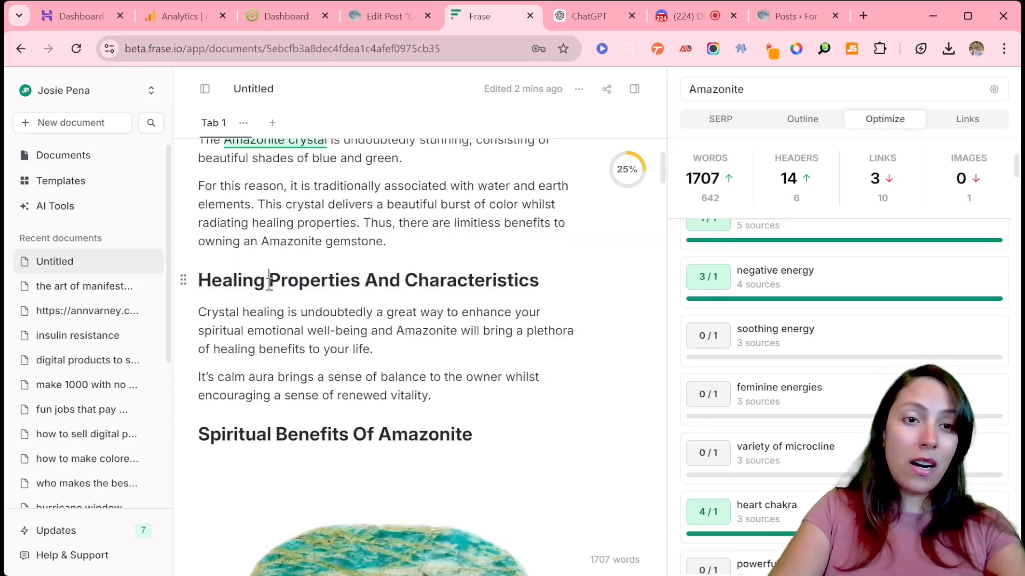
{"action": "triple_click", "coordinate": [269, 280]}
{"action": "left_click", "coordinate": [285, 326]}
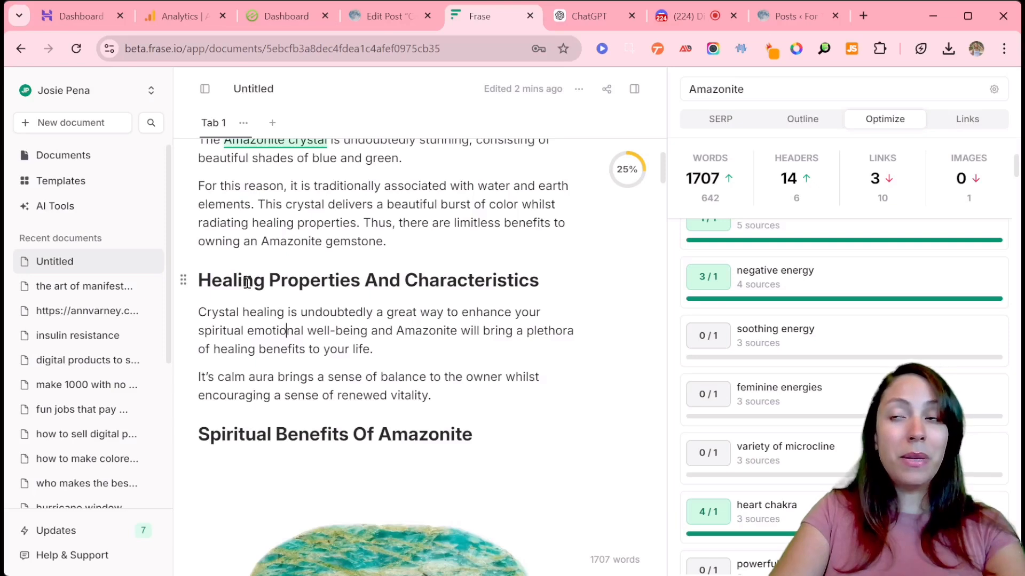
{"action": "double_click", "coordinate": [248, 283]}
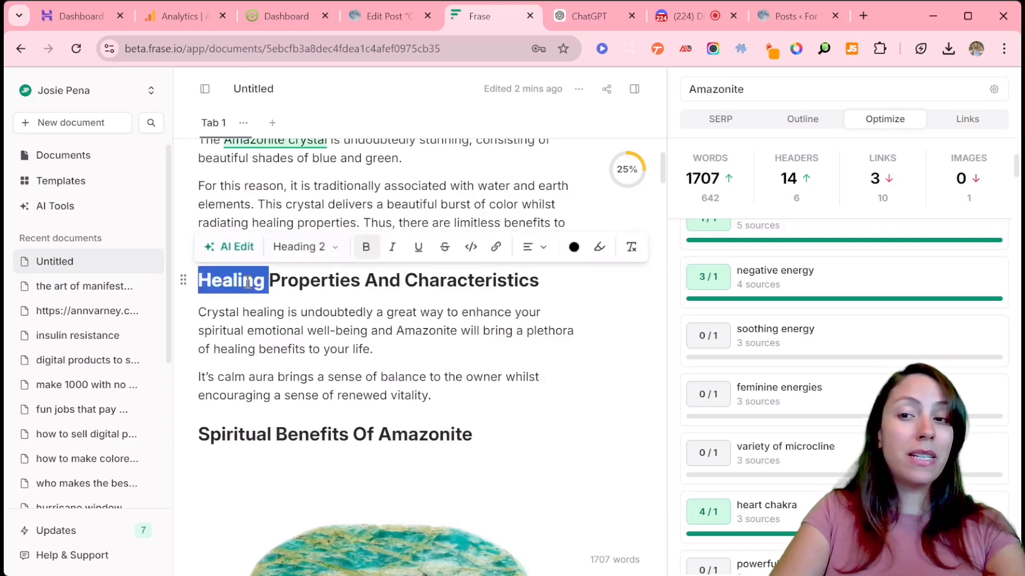
{"action": "triple_click", "coordinate": [248, 282]}
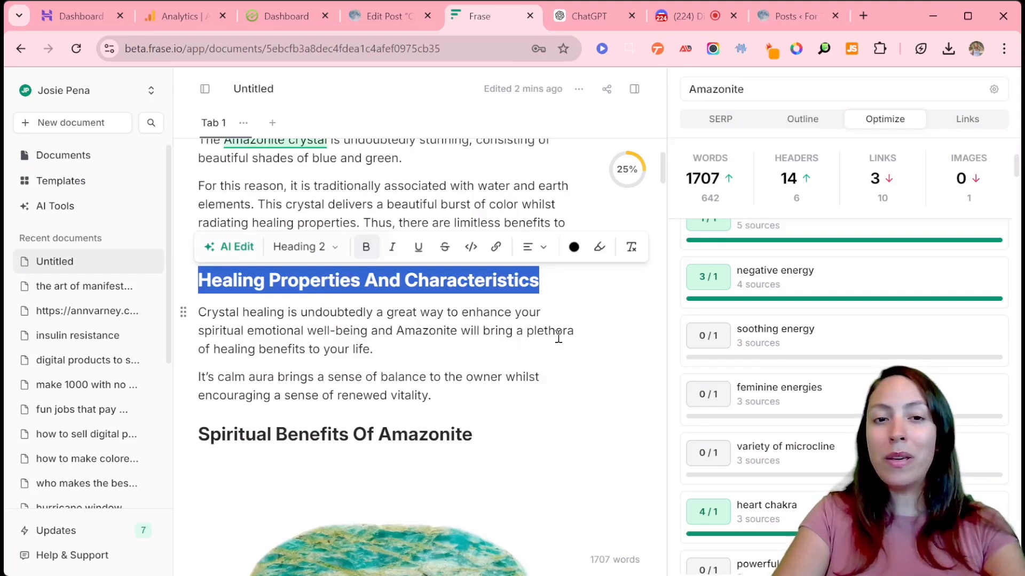
{"action": "left_click", "coordinate": [376, 350]}
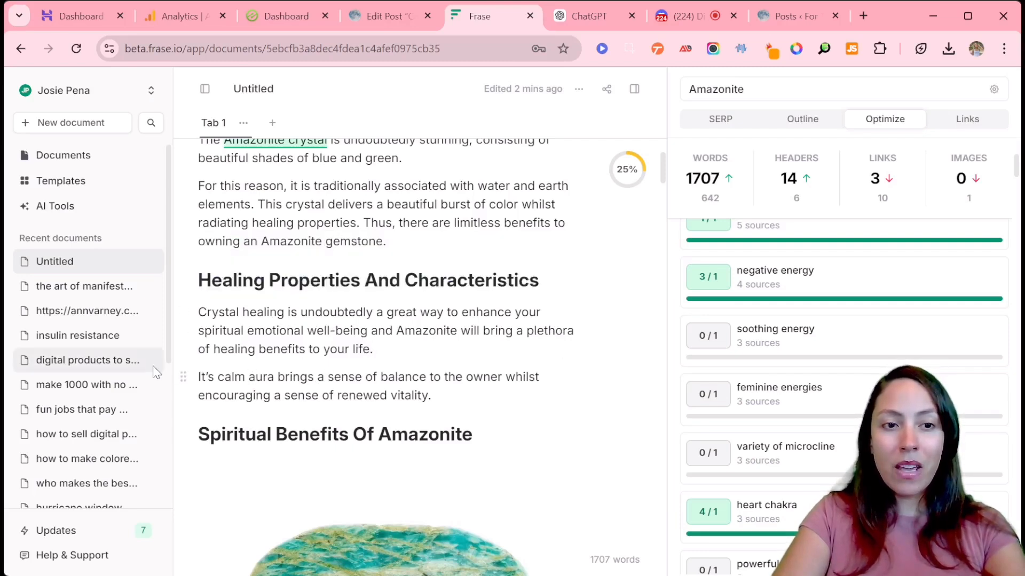
{"action": "left_click", "coordinate": [433, 394]}
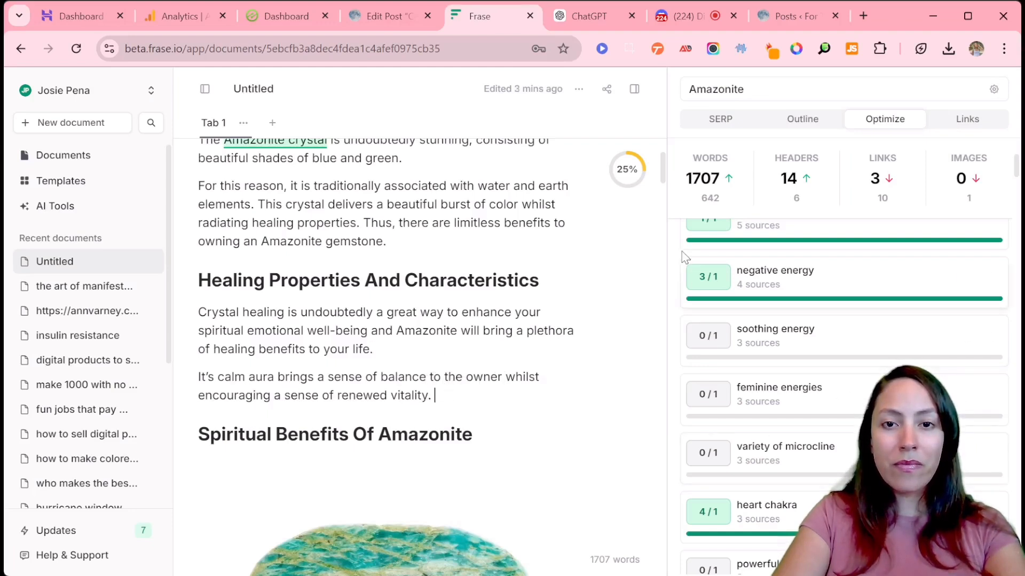
{"action": "type", "text": "Am"}
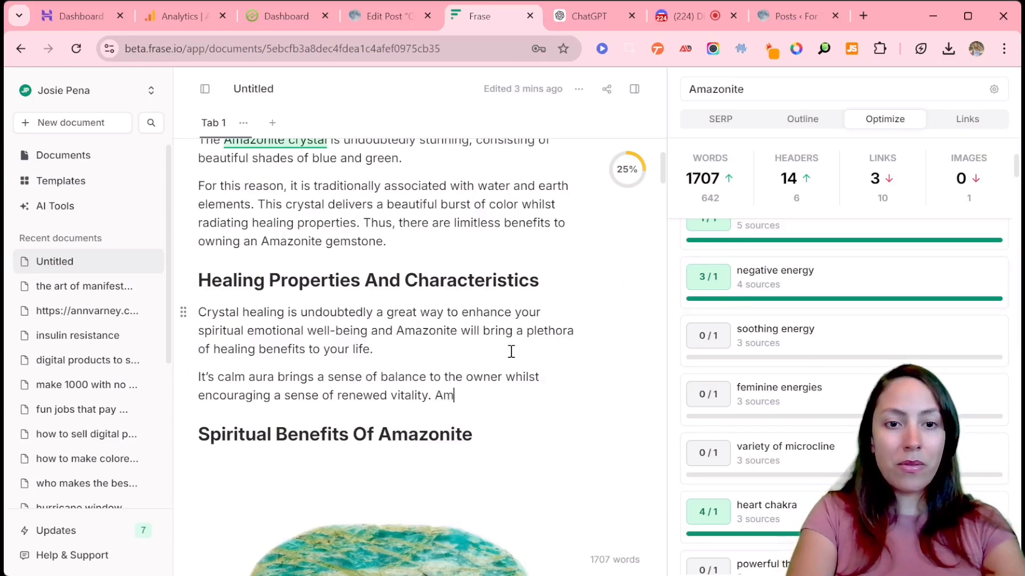
{"action": "key", "text": "BackSpace"}
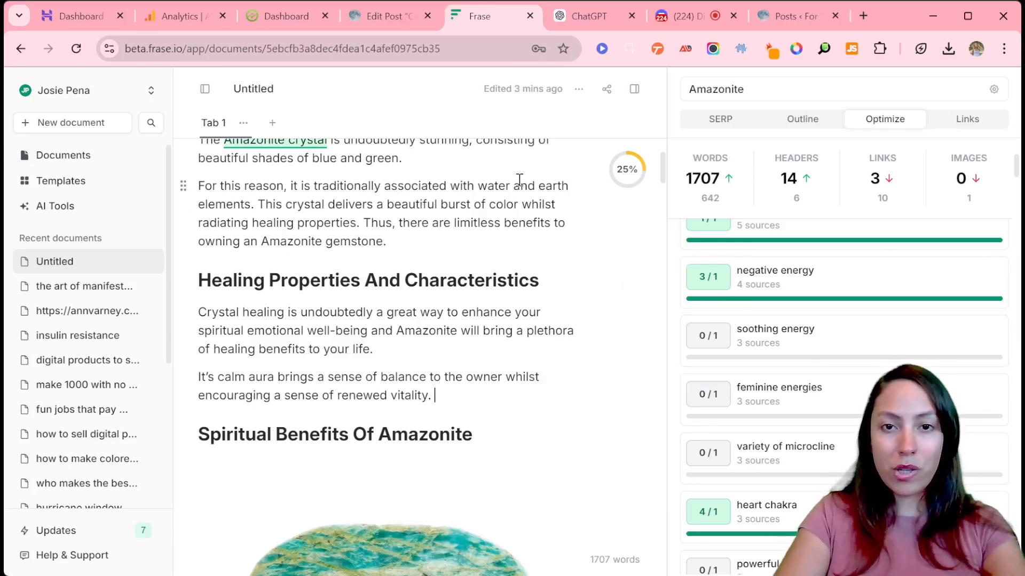
Add the sentence "It is predominantly knows as a powerful throat chakra stone." after "healthy boundaries in your life." in the spiritual benefits section.
{"action": "left_click_drag", "start_coordinate": [660, 157], "coordinate": [667, 201]}
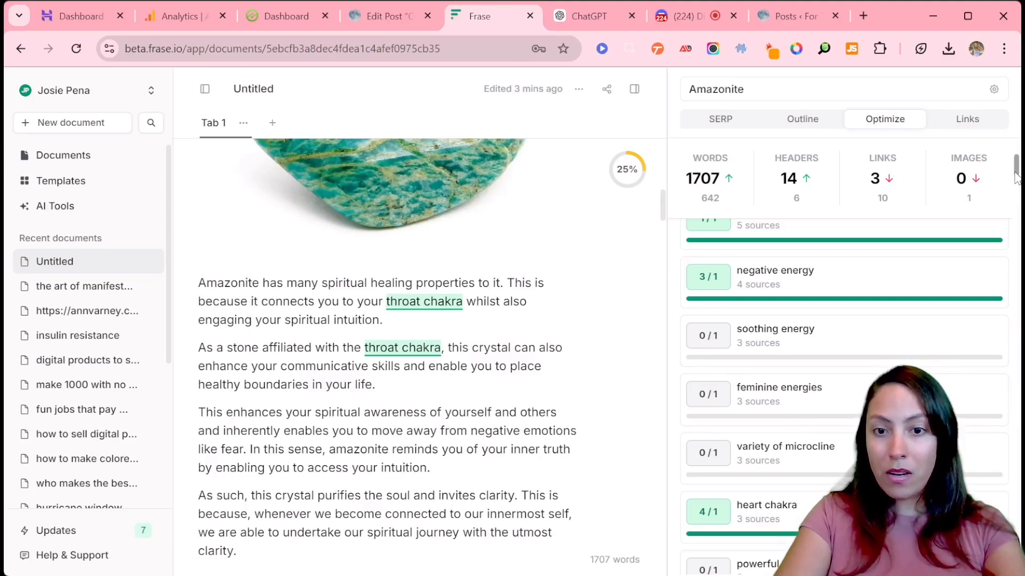
{"action": "scroll", "coordinate": [1013, 181], "scroll_direction": "down", "scroll_amount": 2}
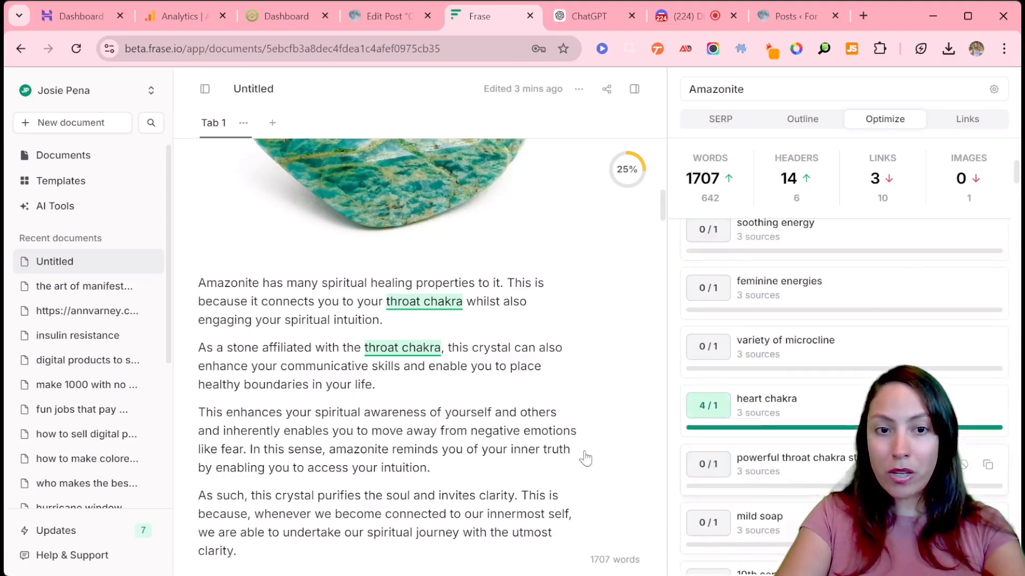
{"action": "left_click", "coordinate": [412, 391]}
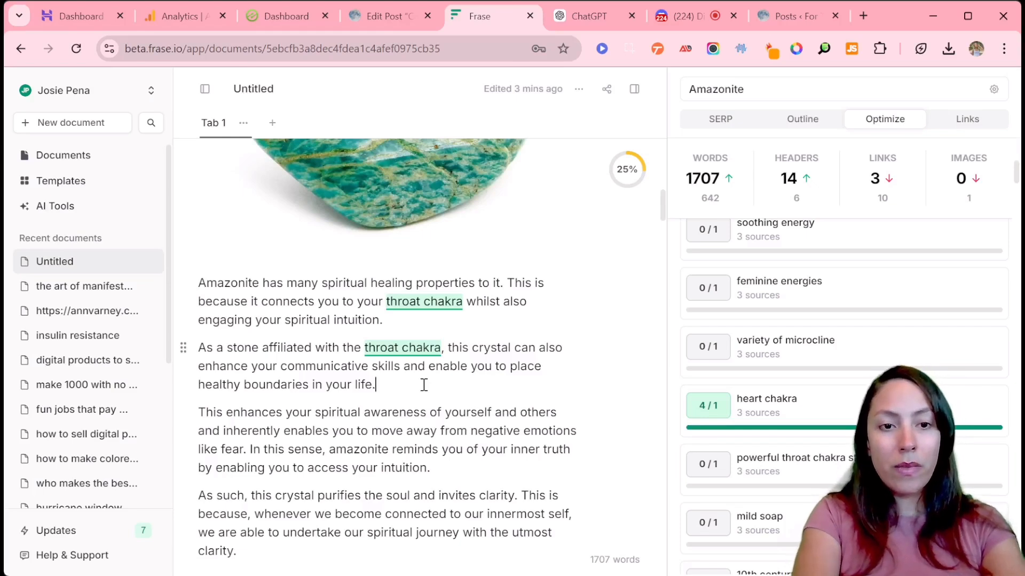
{"action": "type", "text": "It is k"}
{"action": "key", "text": "BackSpace"}
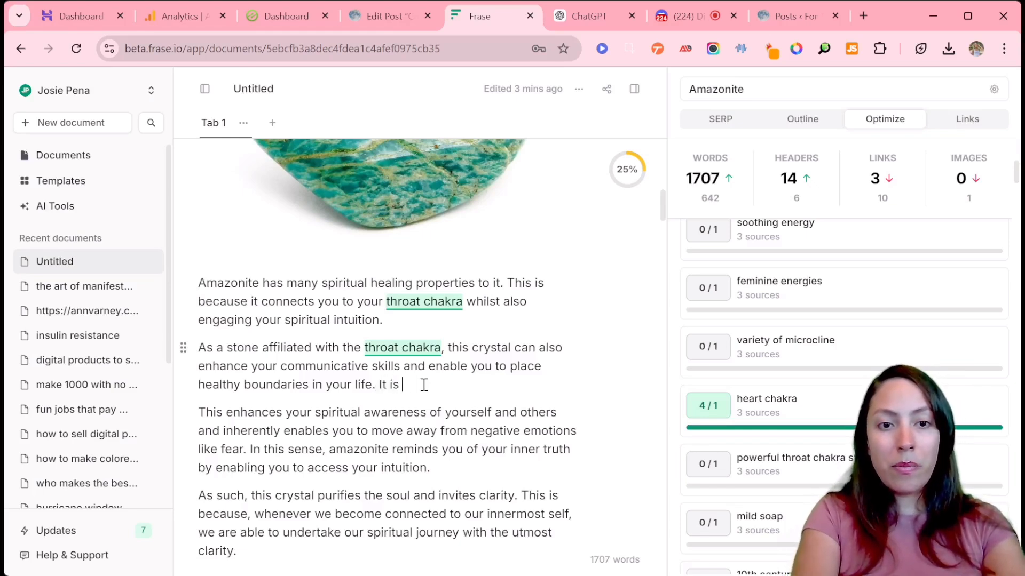
{"action": "type", "text": "predom"}
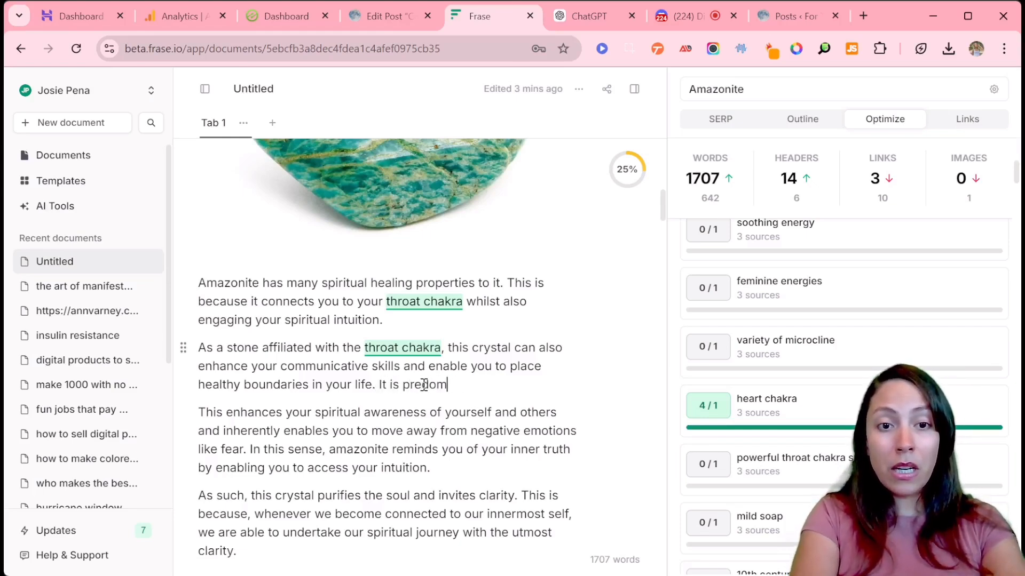
{"action": "type", "text": "inantly kno"}
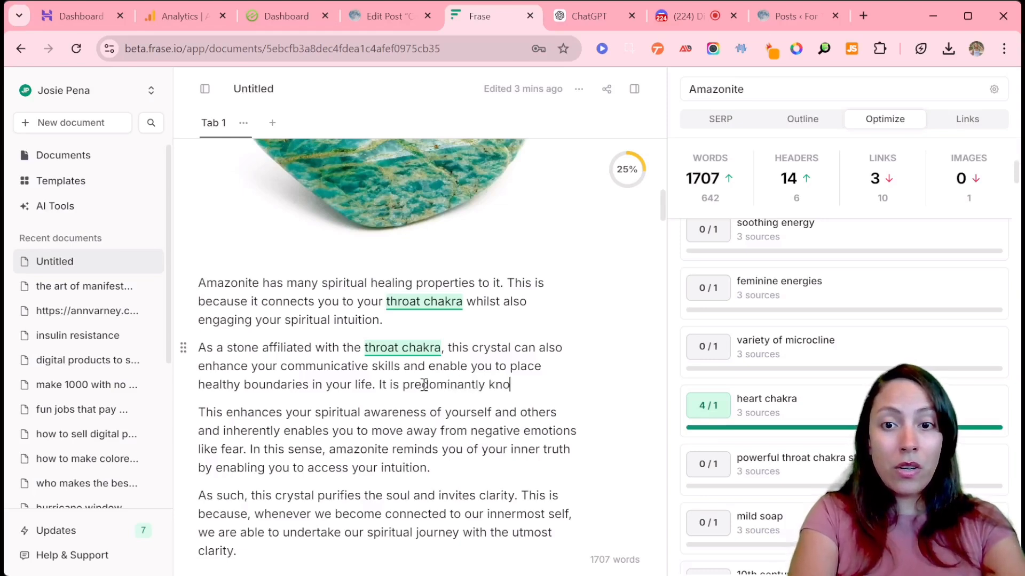
{"action": "type", "text": "ws as a powe"}
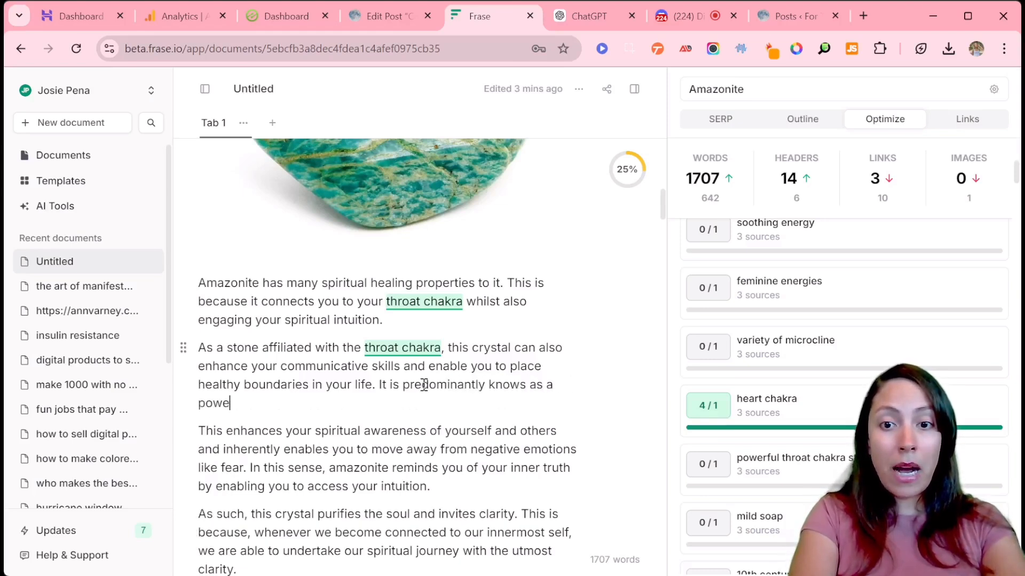
{"action": "type", "text": "rful throat c"}
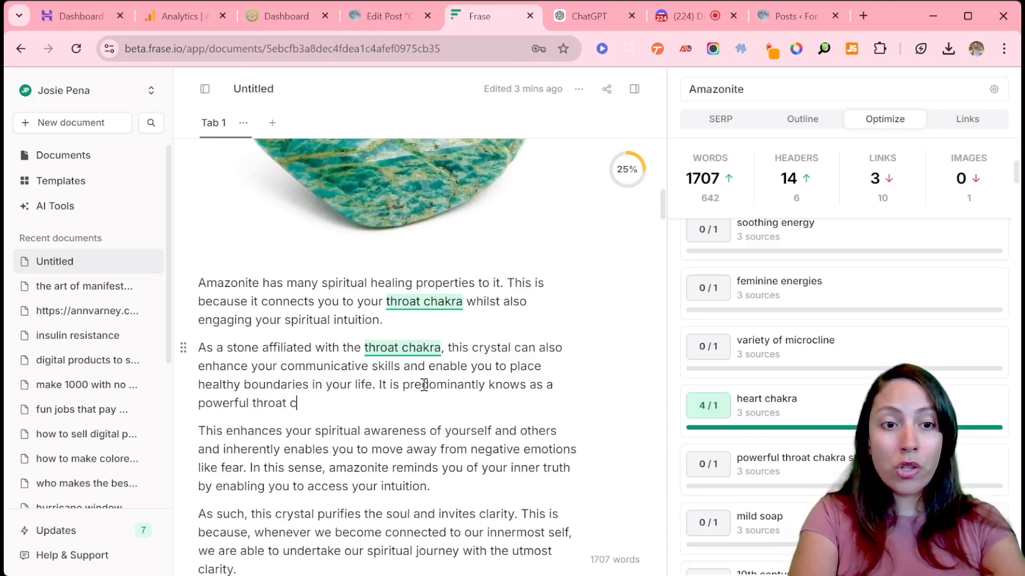
{"action": "type", "text": "ak"}
{"action": "key", "text": "BackSpace"}
{"action": "type", "text": "hakra "}
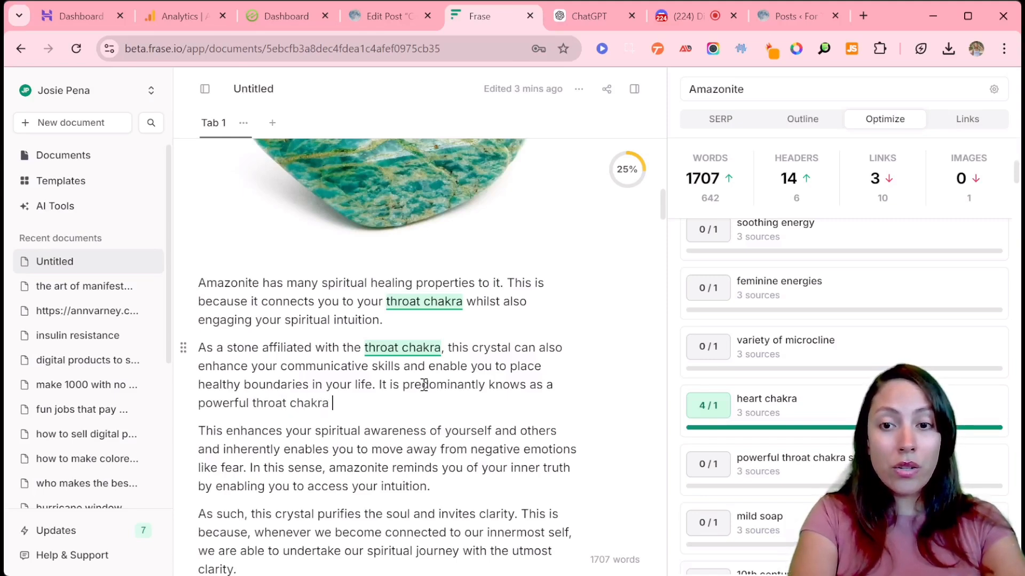
{"action": "type", "text": "stone."}
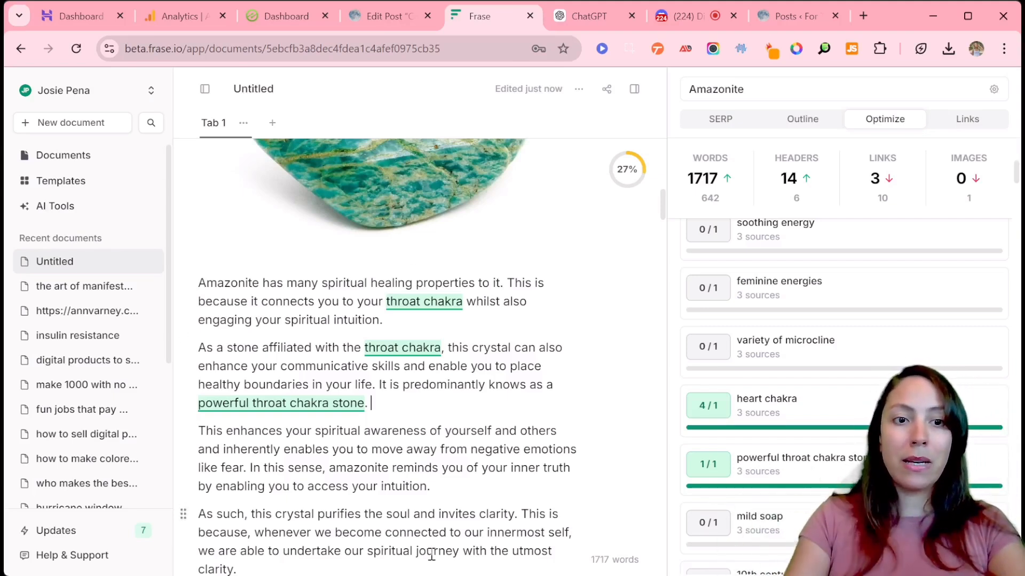
Reread the throat chakra paragraph and correct "knows" to "known" in its last sentence.
{"action": "left_click_drag", "start_coordinate": [310, 364], "coordinate": [529, 368]}
{"action": "left_click_drag", "start_coordinate": [238, 383], "coordinate": [381, 388]}
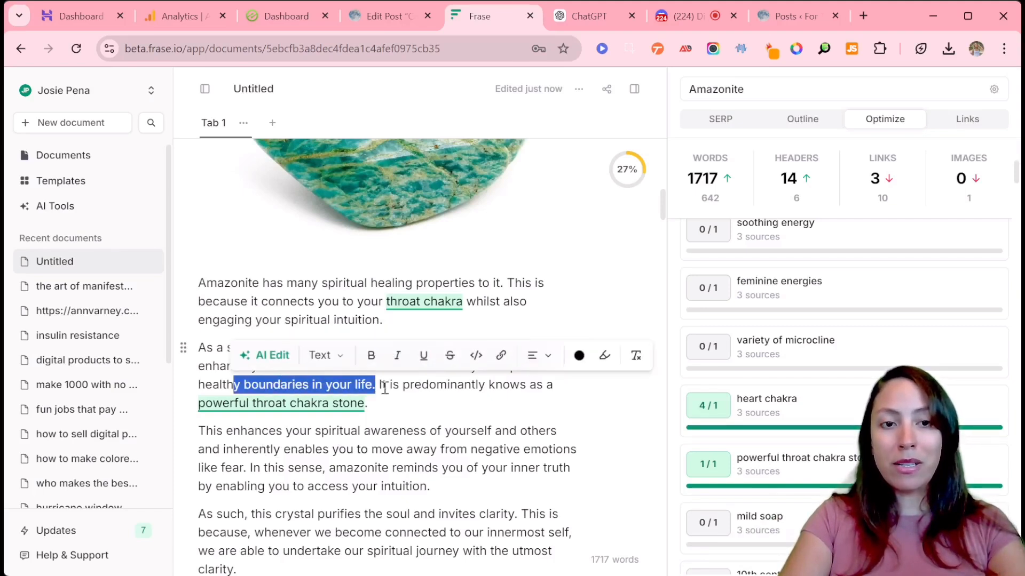
{"action": "left_click", "coordinate": [486, 403]}
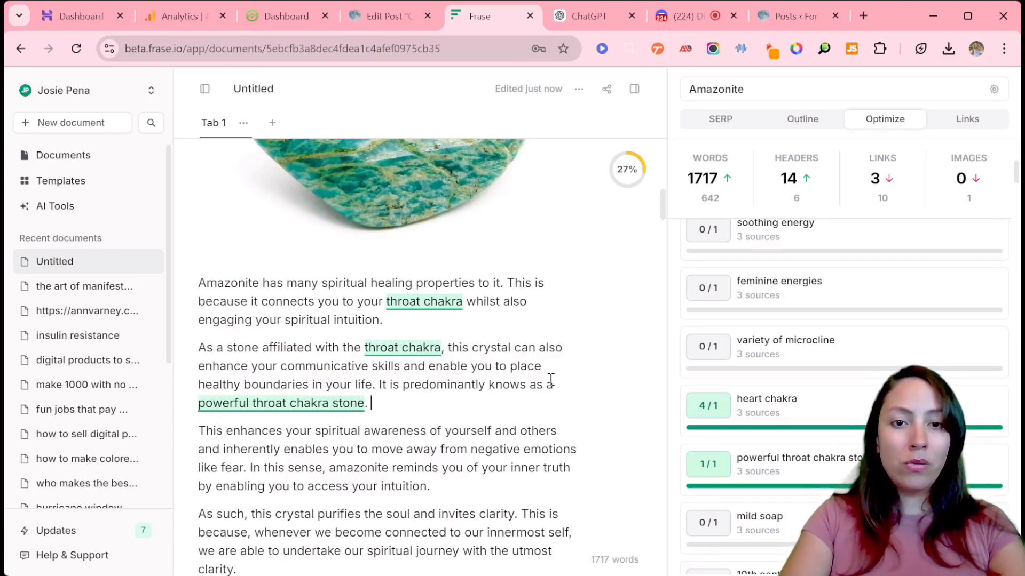
{"action": "double_click", "coordinate": [521, 383]}
{"action": "left_click", "coordinate": [522, 383]}
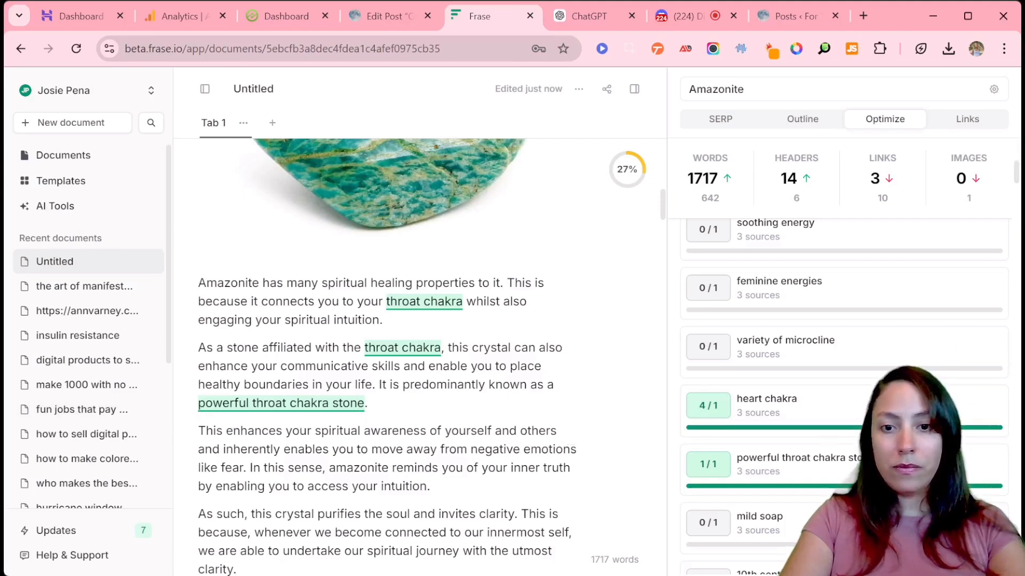
Compare further long-tail topics with the introduction, the "Healing Properties And Characteristics" section and the spiritual benefits paragraphs.
{"action": "left_click_drag", "start_coordinate": [1015, 179], "coordinate": [1017, 223]}
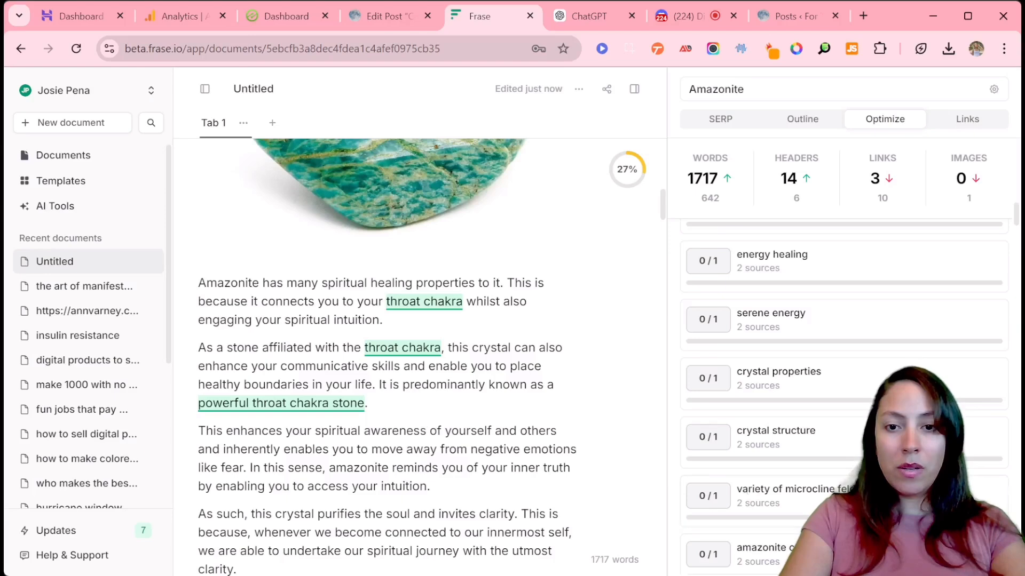
{"action": "left_click_drag", "start_coordinate": [664, 206], "coordinate": [661, 172]}
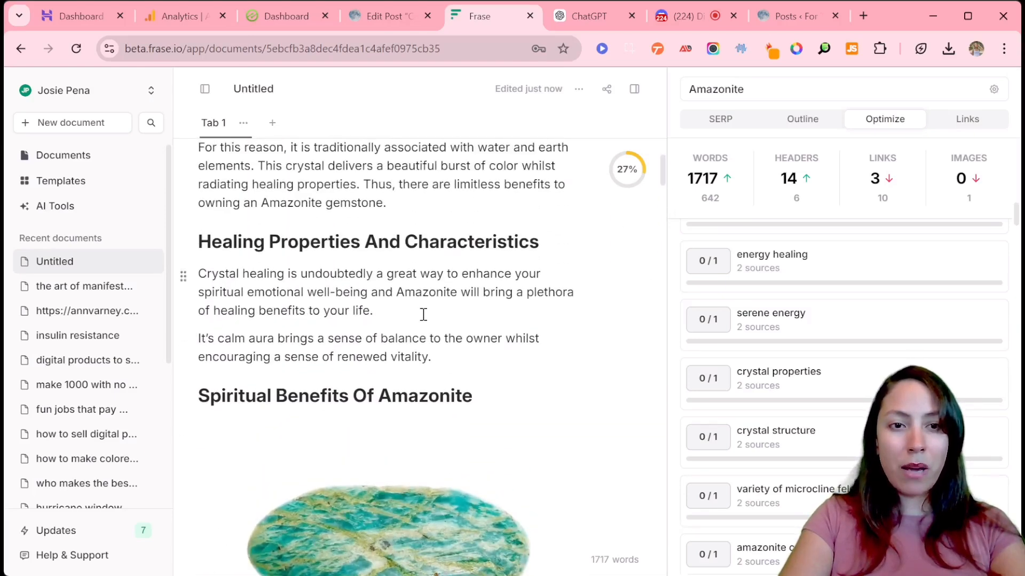
{"action": "triple_click", "coordinate": [263, 346]}
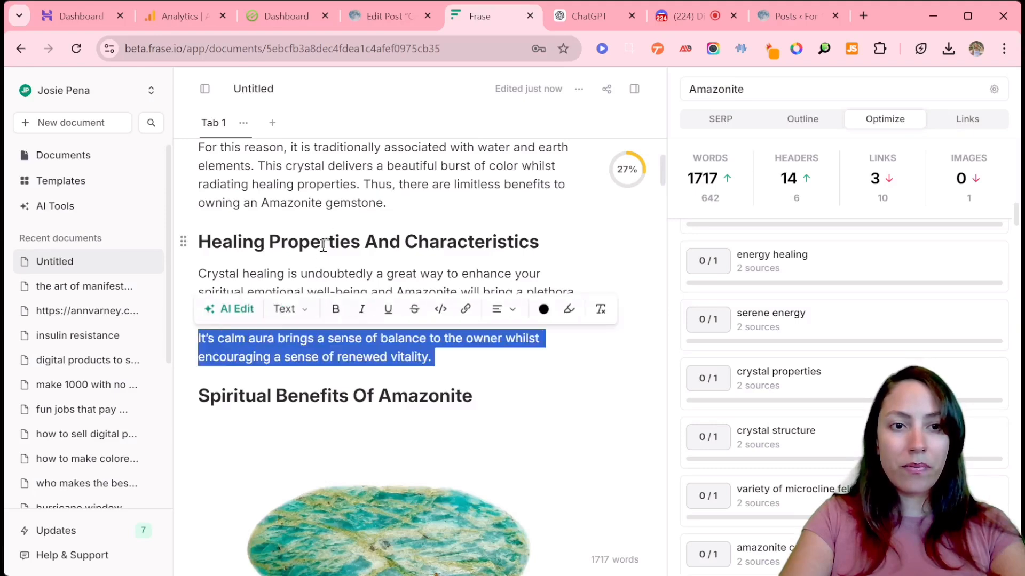
{"action": "left_click", "coordinate": [302, 266]}
{"action": "triple_click", "coordinate": [302, 266]}
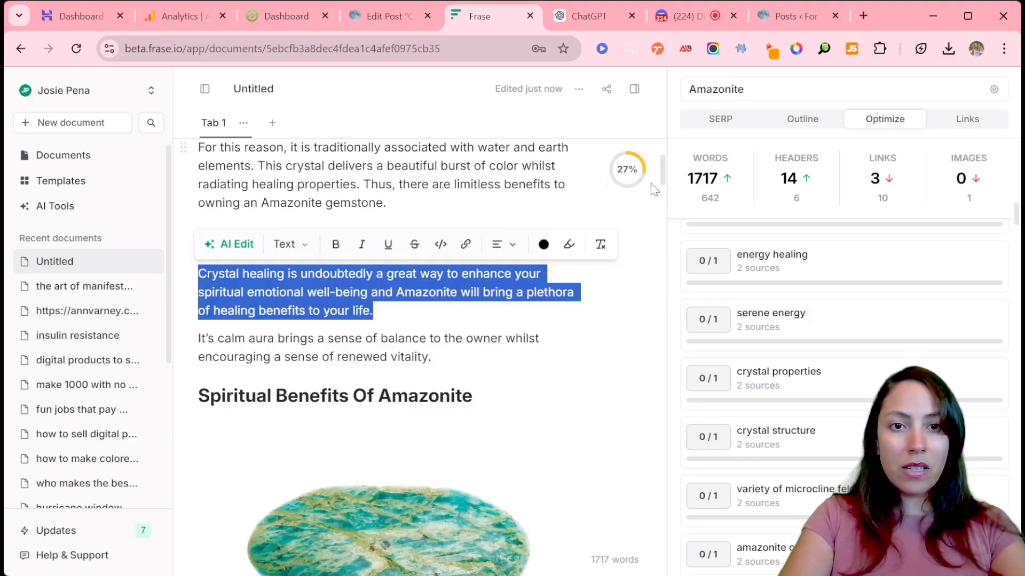
{"action": "left_click_drag", "start_coordinate": [664, 173], "coordinate": [663, 155]}
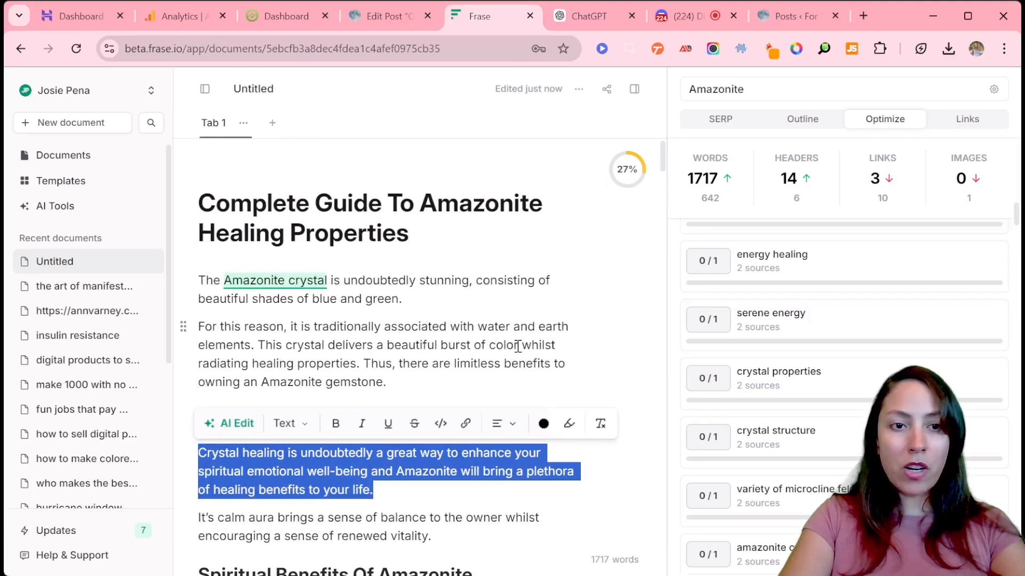
{"action": "left_click", "coordinate": [354, 367]}
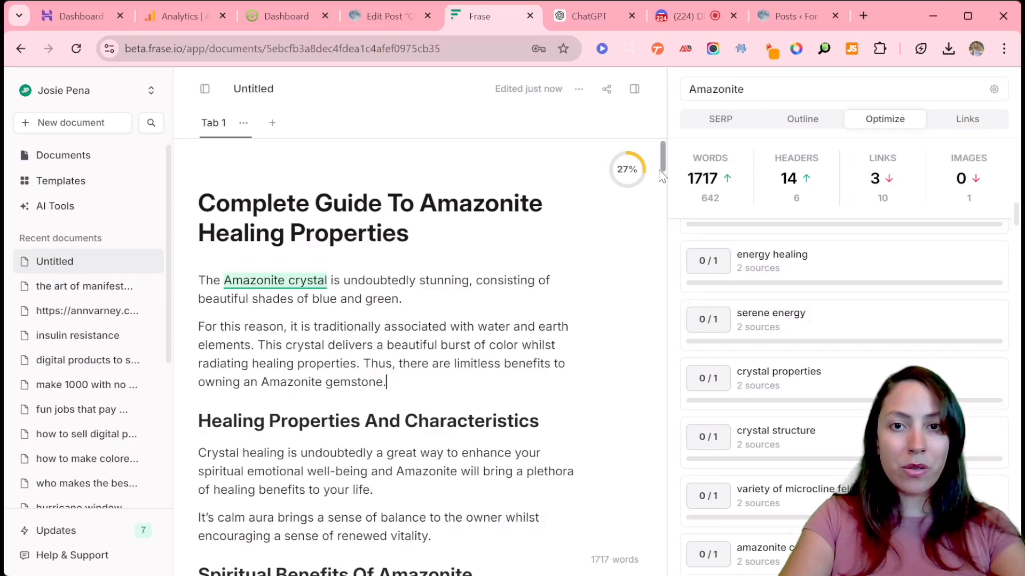
{"action": "left_click_drag", "start_coordinate": [661, 173], "coordinate": [666, 231]}
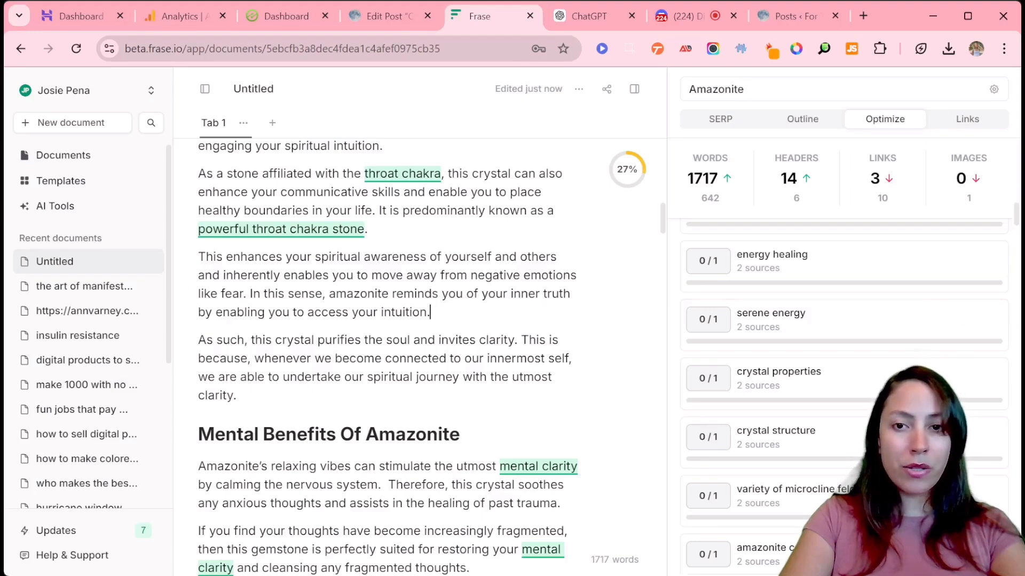
Filter the long-tail topics by "intu" and the shorter "int", and clear the filter.
{"action": "left_click_drag", "start_coordinate": [1012, 230], "coordinate": [1015, 145]}
{"action": "left_click", "coordinate": [809, 394]}
{"action": "type", "text": "intu"}
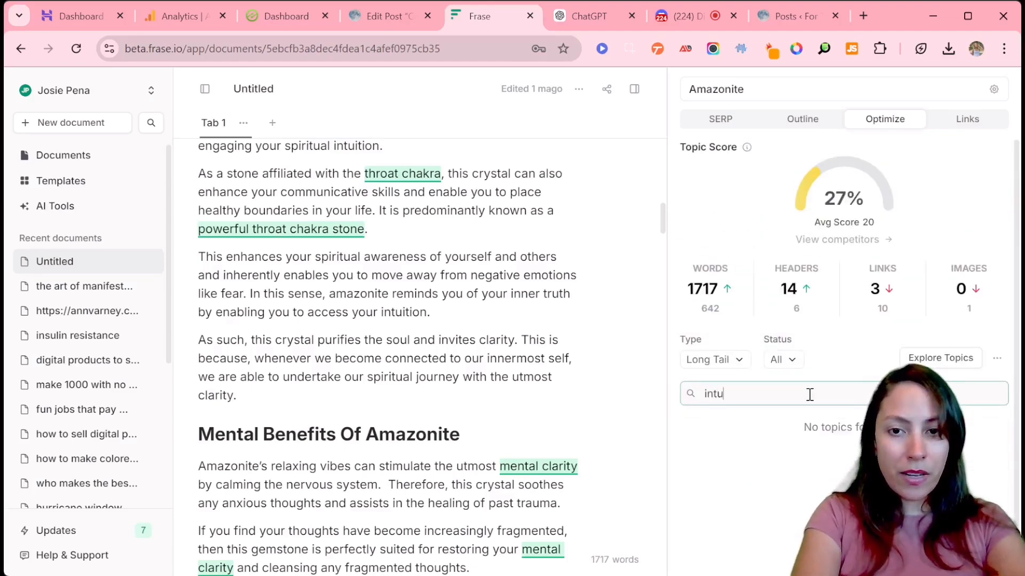
{"action": "key", "text": "BackSpace"}
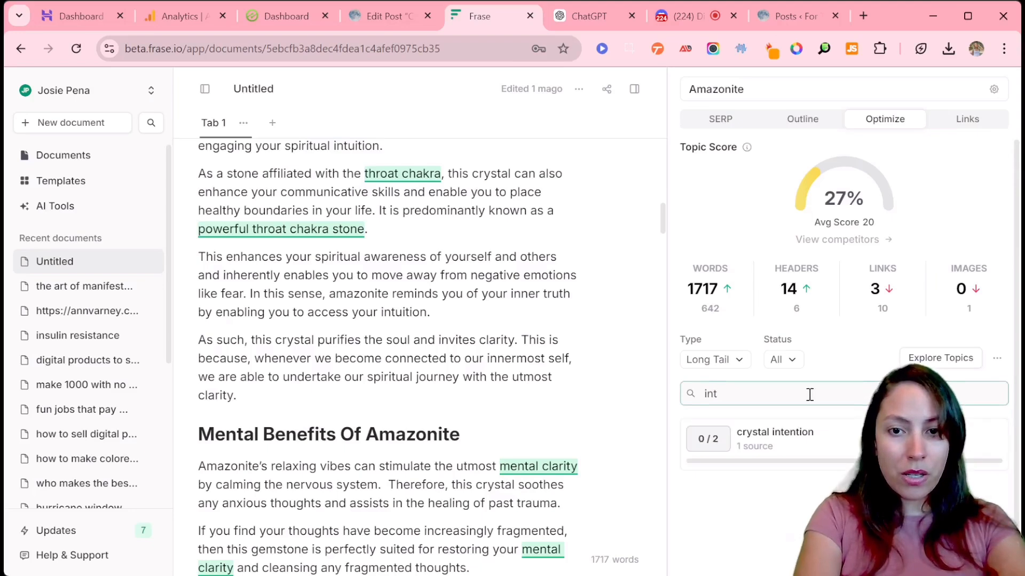
{"action": "key", "text": "BackSpace"}
{"action": "key", "text": "BackSpace"}
{"action": "key", "text": "BackSpace"}
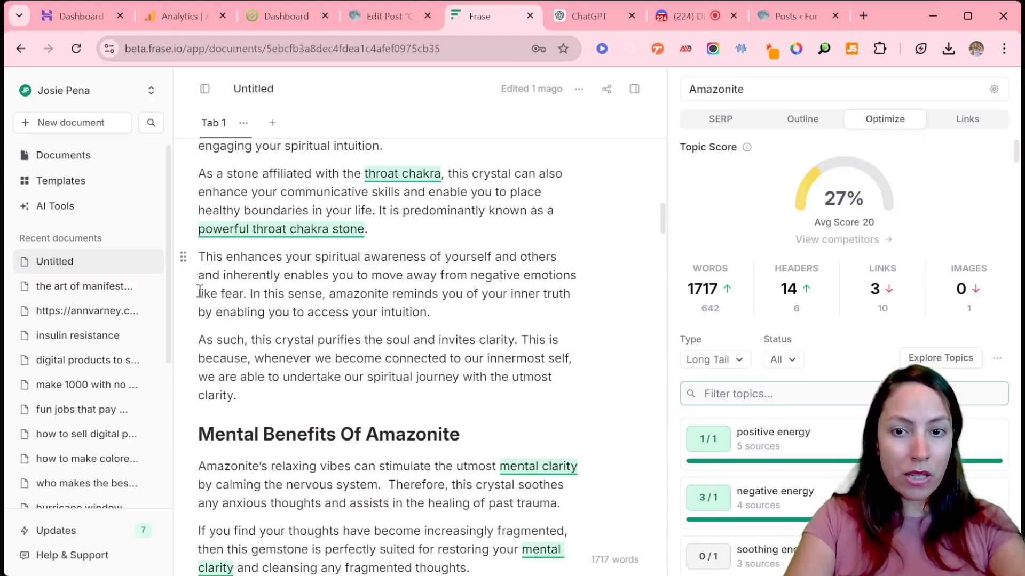
Insert "energy and" between "negative" and "emotions" in the paragraph about spiritual awareness.
{"action": "left_click", "coordinate": [470, 277]}
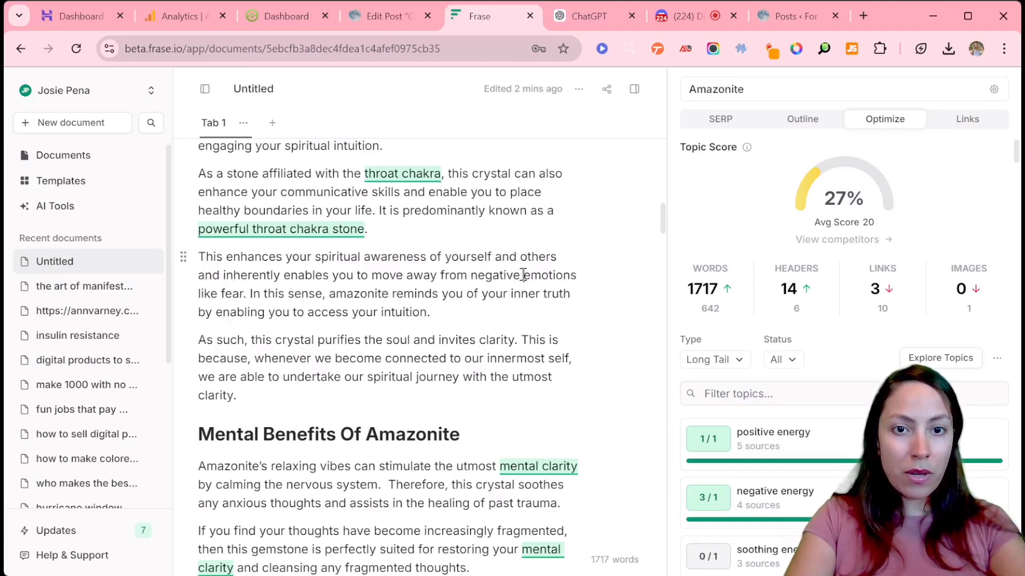
{"action": "left_click", "coordinate": [523, 276]}
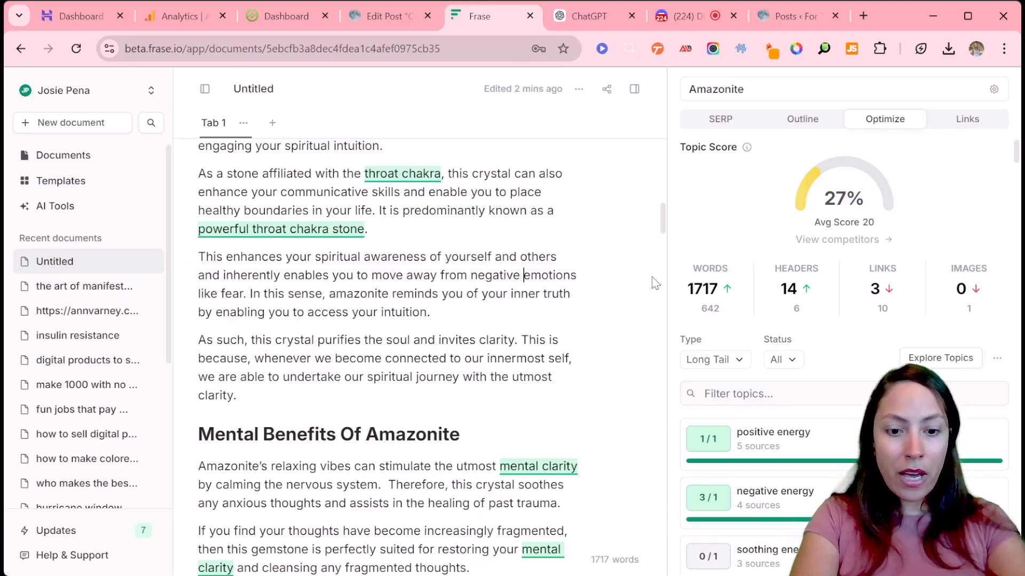
{"action": "type", "text": "energy and"}
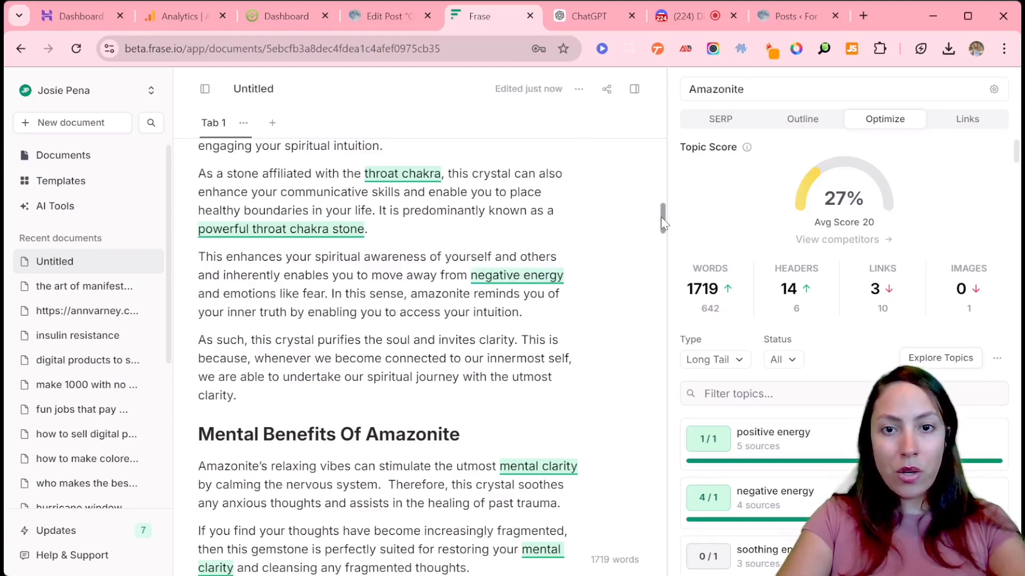
Reread the paragraph containing "negative energy and emotions like fear" and examine further long-tail topic suggestions.
{"action": "left_click_drag", "start_coordinate": [663, 219], "coordinate": [662, 209]}
{"action": "left_click_drag", "start_coordinate": [247, 360], "coordinate": [506, 376]}
{"action": "triple_click", "coordinate": [504, 379]}
{"action": "left_click", "coordinate": [549, 391]}
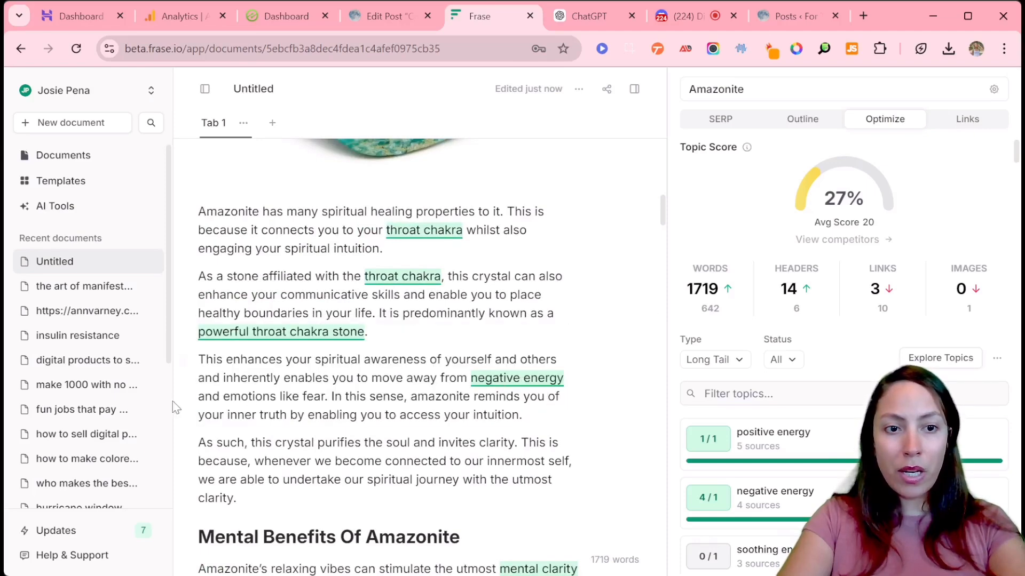
{"action": "left_click_drag", "start_coordinate": [219, 397], "coordinate": [355, 398]}
{"action": "left_click", "coordinate": [357, 397]}
{"action": "left_click_drag", "start_coordinate": [206, 396], "coordinate": [278, 396]}
{"action": "left_click", "coordinate": [335, 398]}
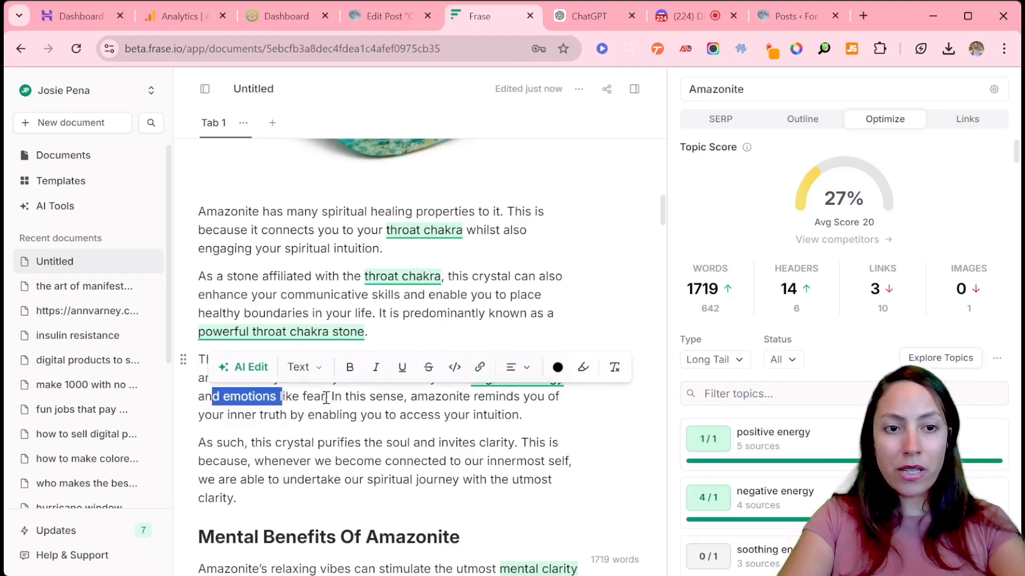
{"action": "left_click", "coordinate": [366, 396]}
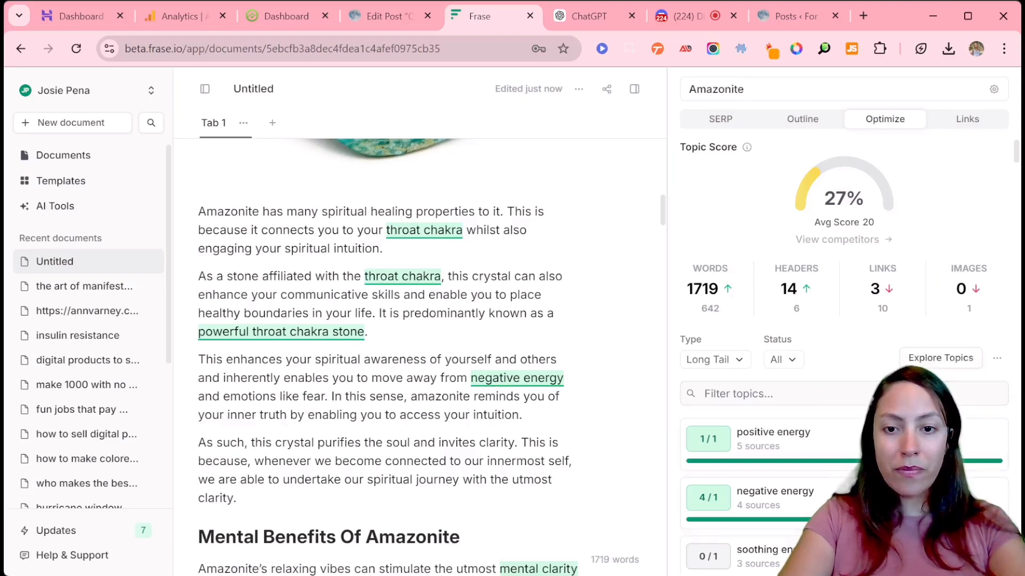
{"action": "left_click_drag", "start_coordinate": [1017, 166], "coordinate": [1019, 202]}
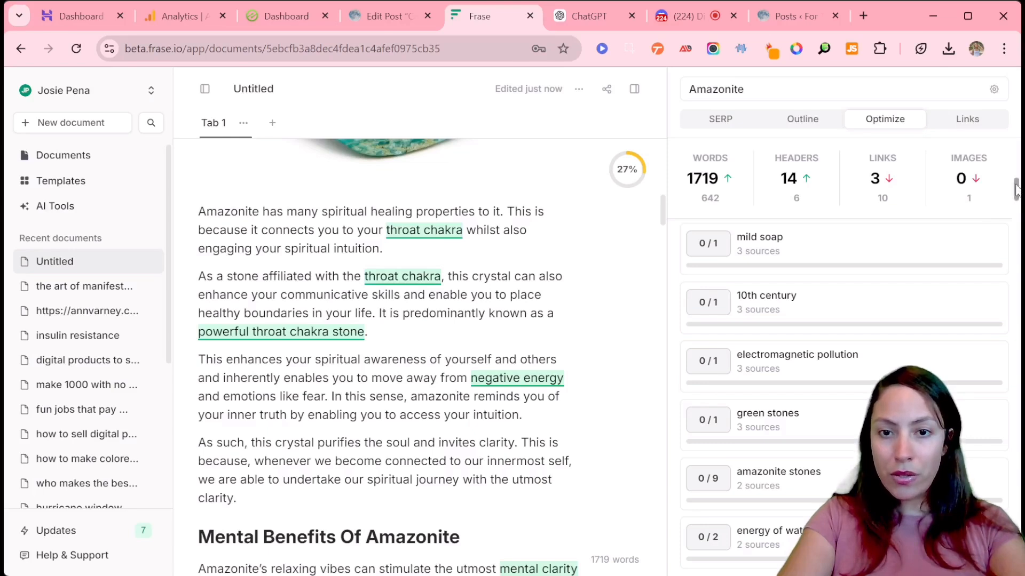
{"action": "left_click_drag", "start_coordinate": [1016, 189], "coordinate": [1016, 219]}
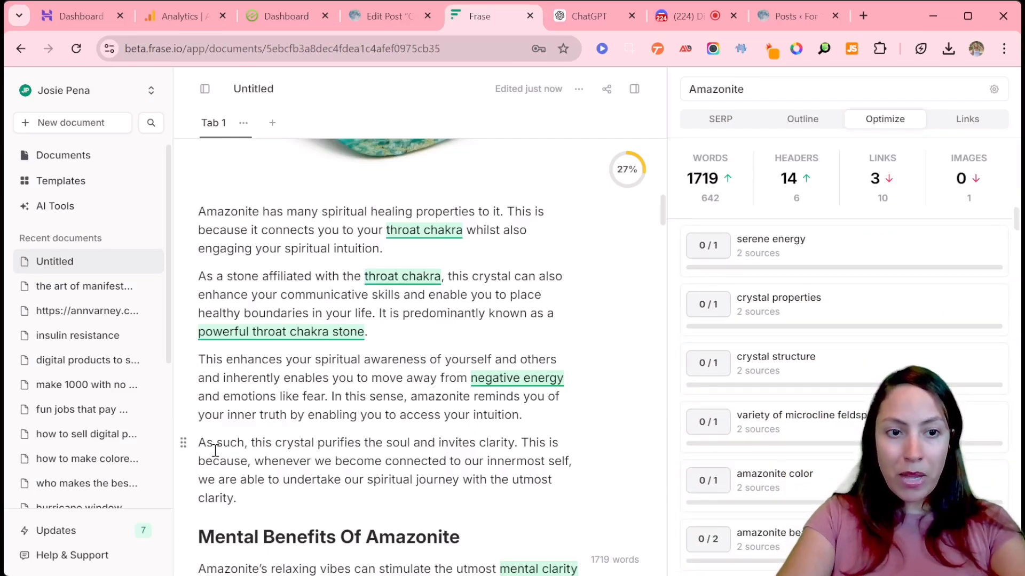
{"action": "left_click_drag", "start_coordinate": [215, 443], "coordinate": [507, 445]}
{"action": "key", "text": "ctrl+c"}
{"action": "left_click", "coordinate": [514, 444]}
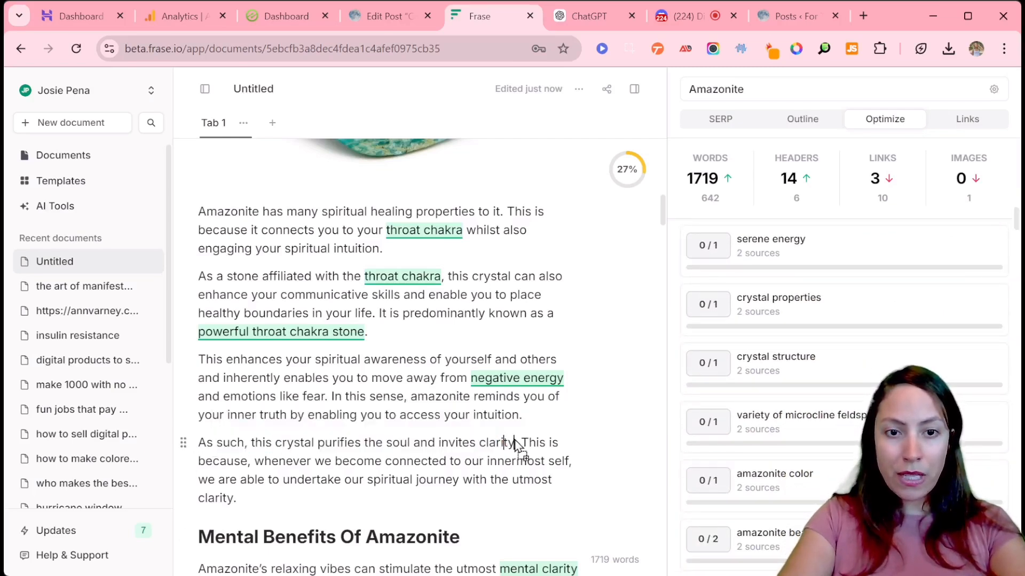
{"action": "key", "text": "ctrl+v"}
{"action": "key", "text": "ctrl+z"}
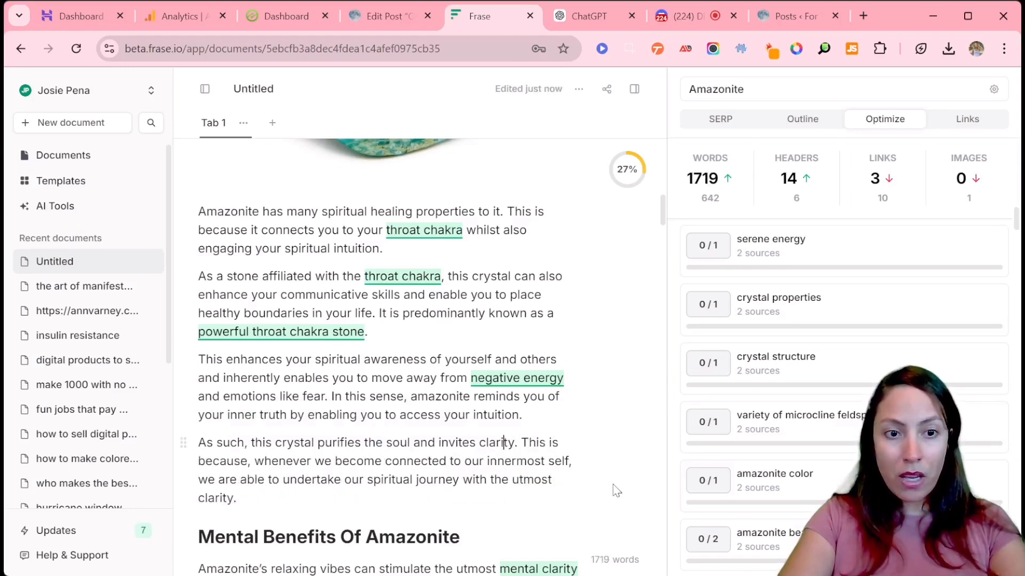
Extend the sentence ending in "powerful throat chakra stone" with ", enhancing honest communication".
{"action": "left_click_drag", "start_coordinate": [254, 461], "coordinate": [558, 457]}
{"action": "left_click", "coordinate": [255, 482]}
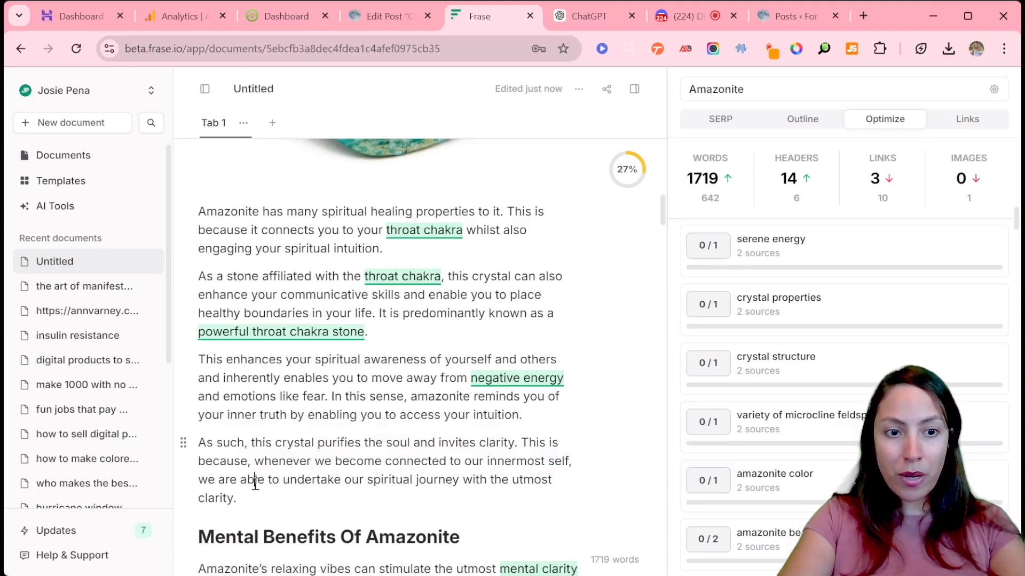
{"action": "triple_click", "coordinate": [384, 476]}
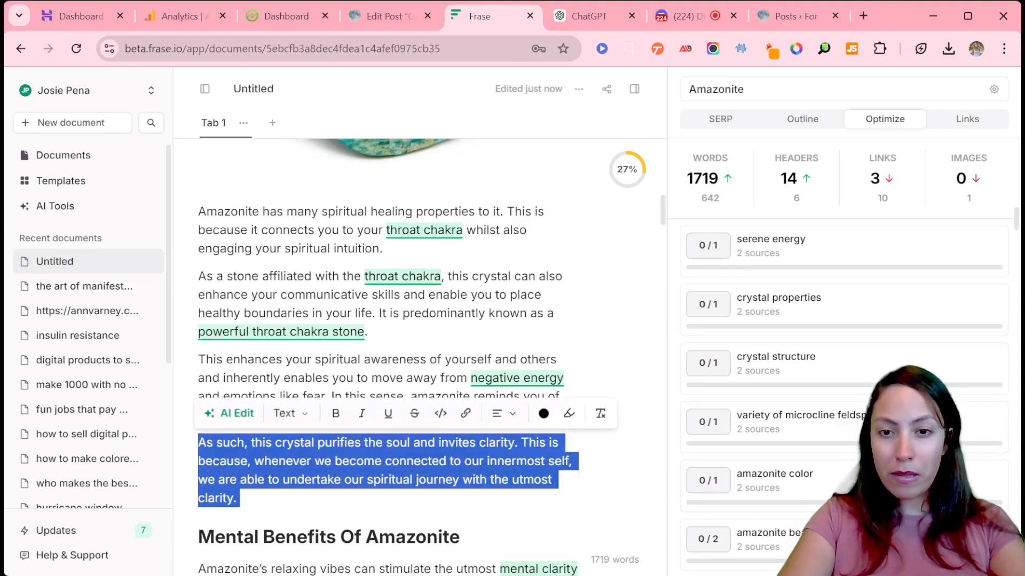
{"action": "scroll", "coordinate": [843, 374], "scroll_direction": "down", "scroll_amount": 6}
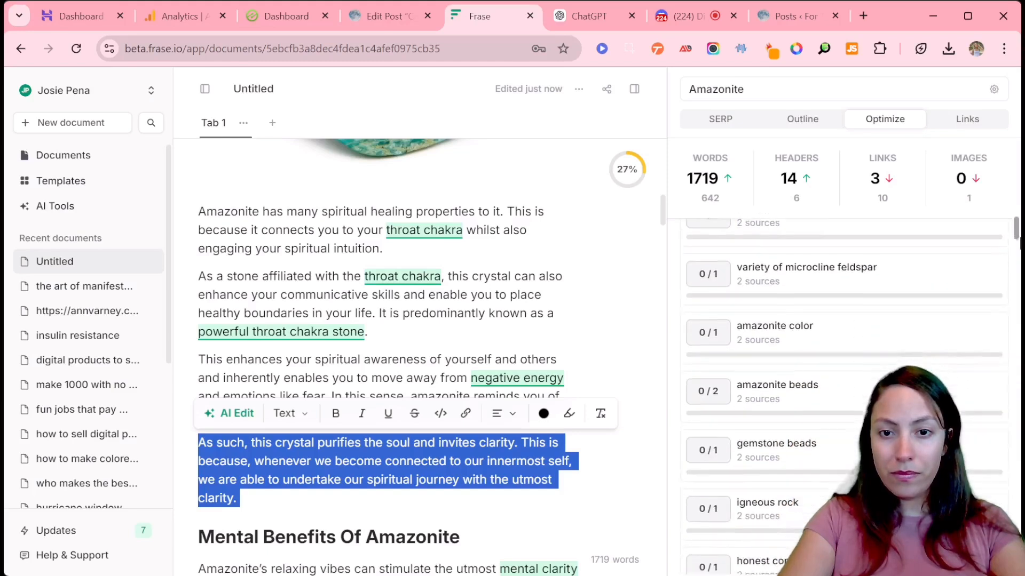
{"action": "scroll", "coordinate": [843, 374], "scroll_direction": "down", "scroll_amount": 3}
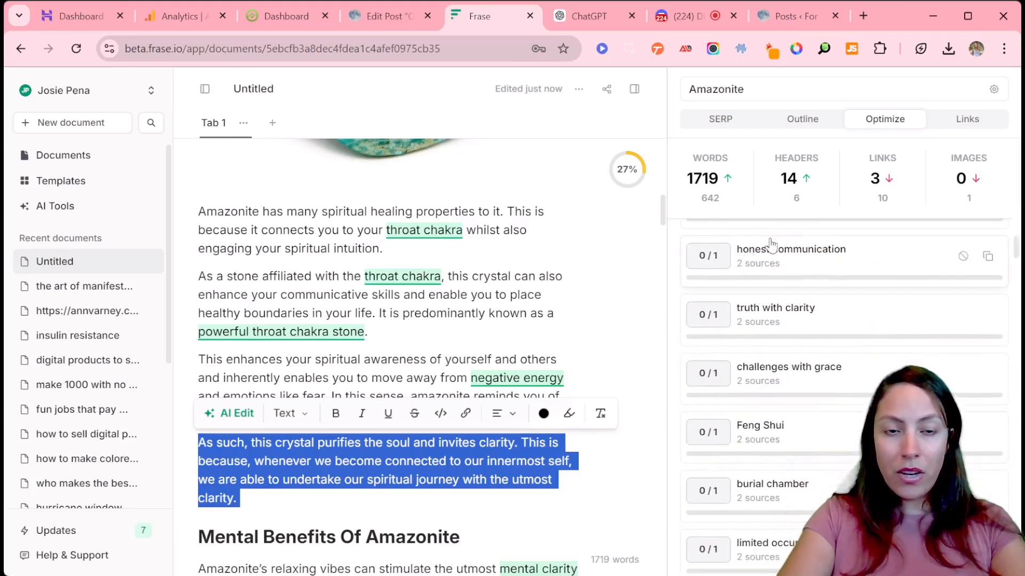
{"action": "left_click", "coordinate": [418, 330]}
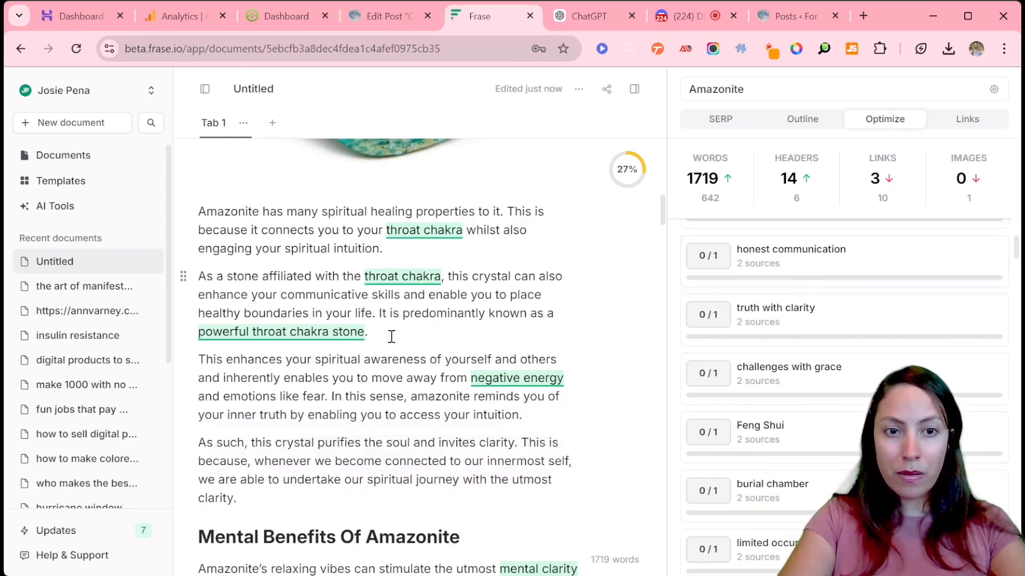
{"action": "key", "text": "BackSpace"}
{"action": "key", "text": "BackSpace"}
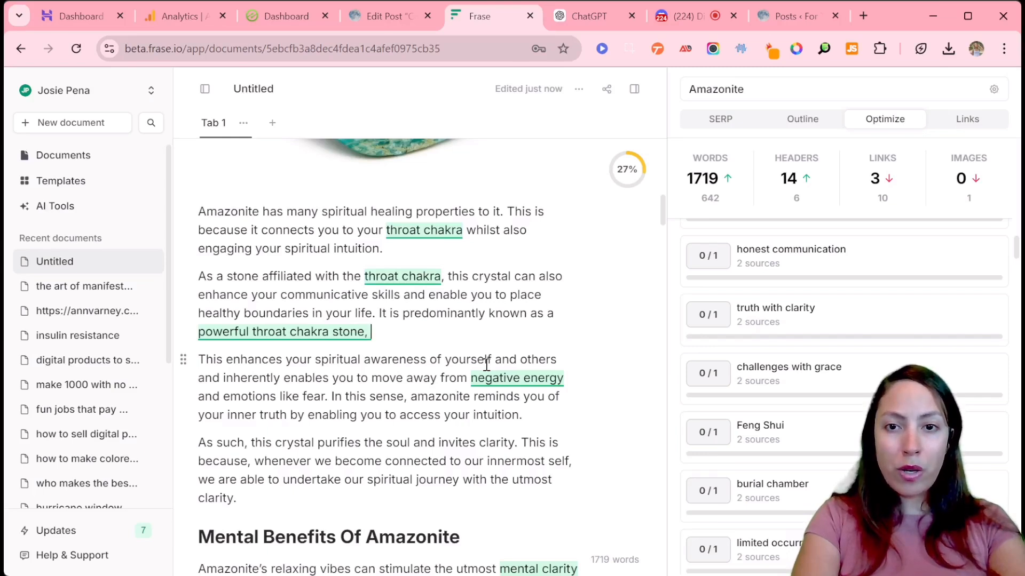
{"action": "type", "text": ", enhancing h"}
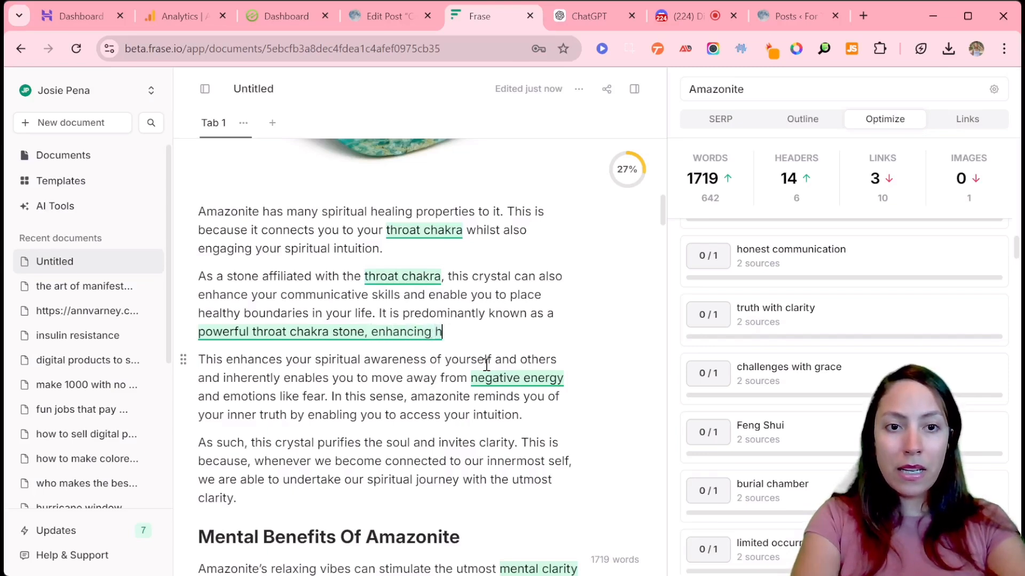
{"action": "type", "text": "onest commn"}
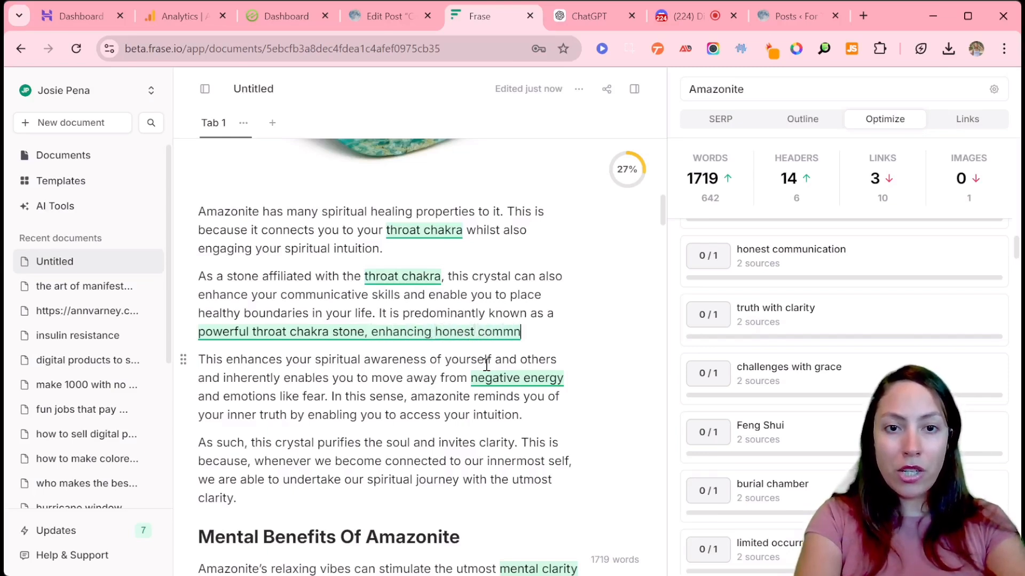
{"action": "key", "text": "BackSpace"}
{"action": "type", "text": "unication."}
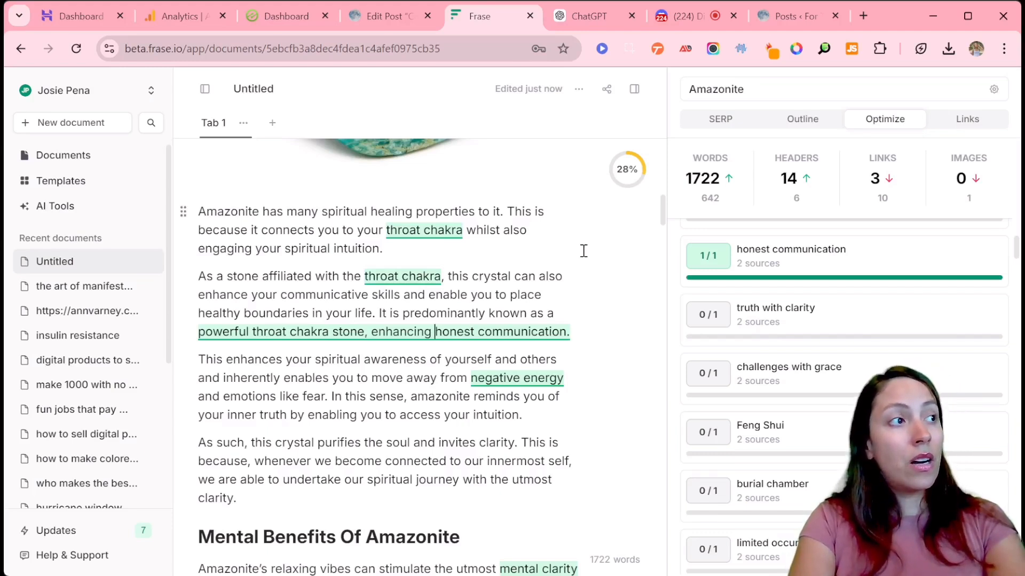
Replace "enhancing" with "promoting" before "honest communication" in the throat chakra paragraph.
{"action": "key", "text": "BackSpace"}
{"action": "key", "text": "BackSpace"}
{"action": "key", "text": "BackSpace"}
{"action": "key", "text": "BackSpace"}
{"action": "key", "text": "BackSpace"}
{"action": "key", "text": "BackSpace"}
{"action": "key", "text": "BackSpace"}
{"action": "key", "text": "BackSpace"}
{"action": "key", "text": "BackSpace"}
{"action": "key", "text": "BackSpace"}
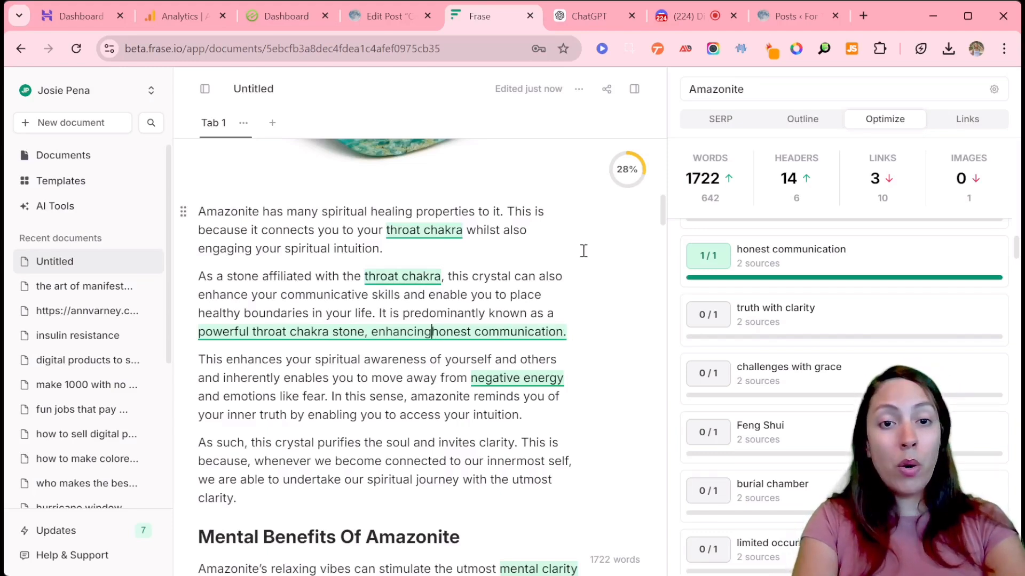
{"action": "type", "text": "promoting "}
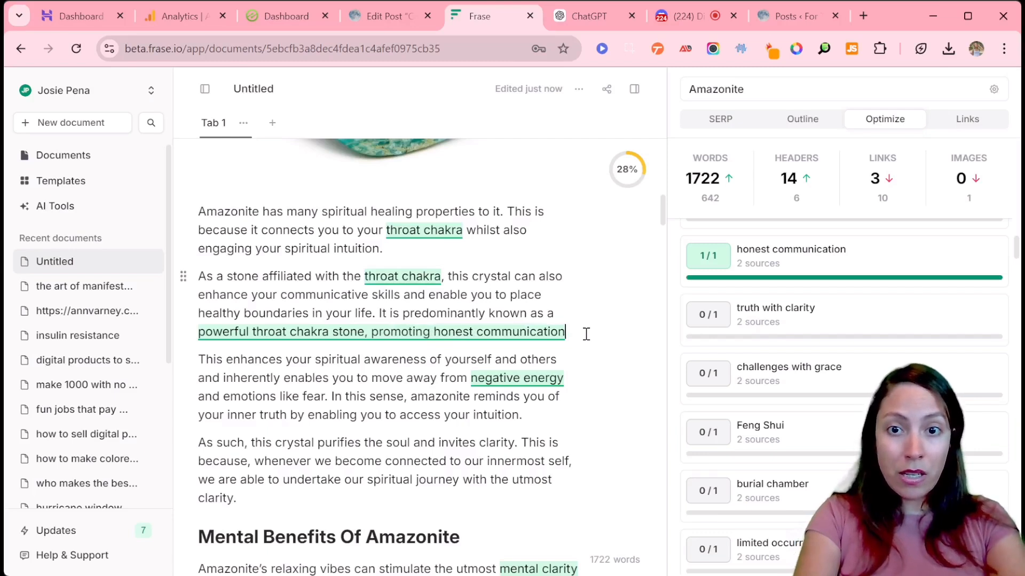
Append ", and speaking your truth with clarity" after "promoting honest communication" at the end of the throat chakra paragraph.
{"action": "type", "text": ", and pseak"}
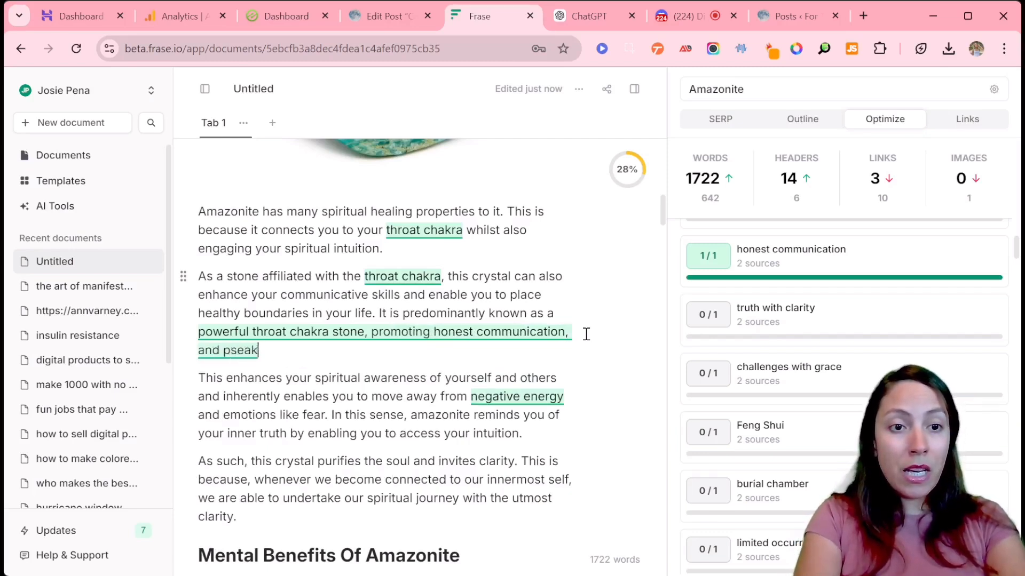
{"action": "key", "text": "BackSpace"}
{"action": "key", "text": "BackSpace"}
{"action": "key", "text": "BackSpace"}
{"action": "key", "text": "BackSpace"}
{"action": "key", "text": "BackSpace"}
{"action": "type", "text": "speaking yo"}
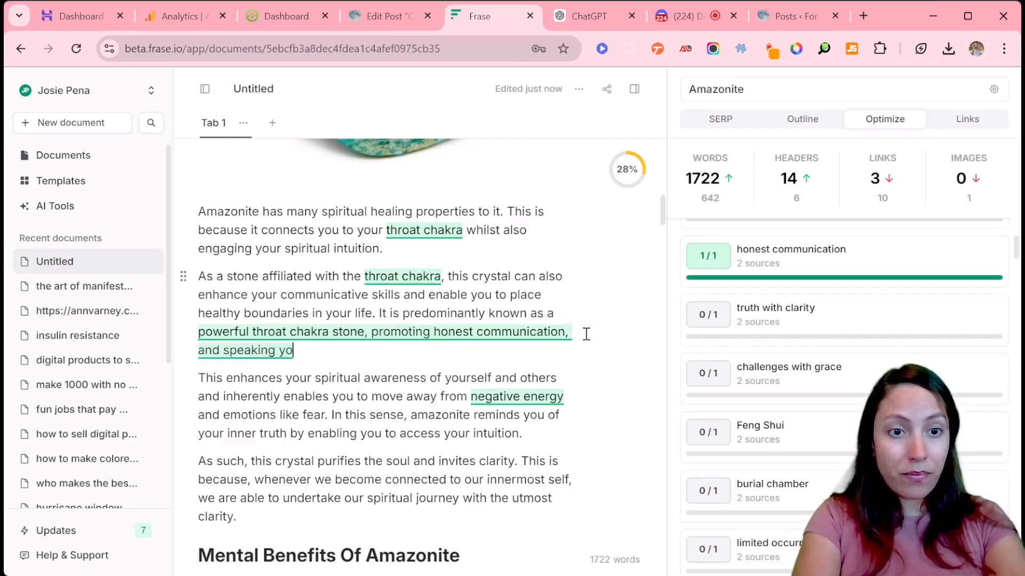
{"action": "type", "text": "ur twu"}
{"action": "key", "text": "BackSpace"}
{"action": "key", "text": "BackSpace"}
{"action": "type", "text": "ruth "}
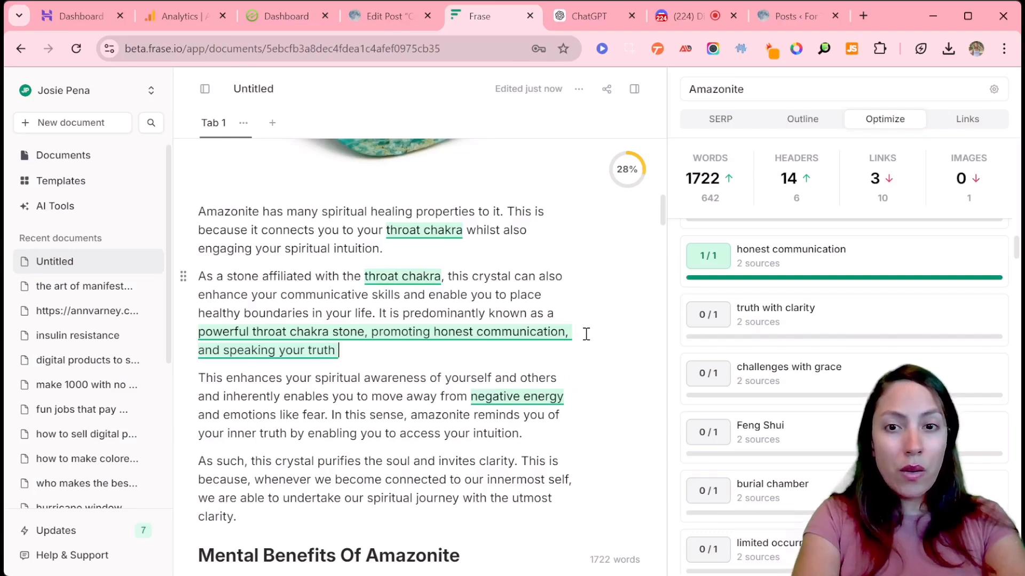
{"action": "type", "text": "with clarity."}
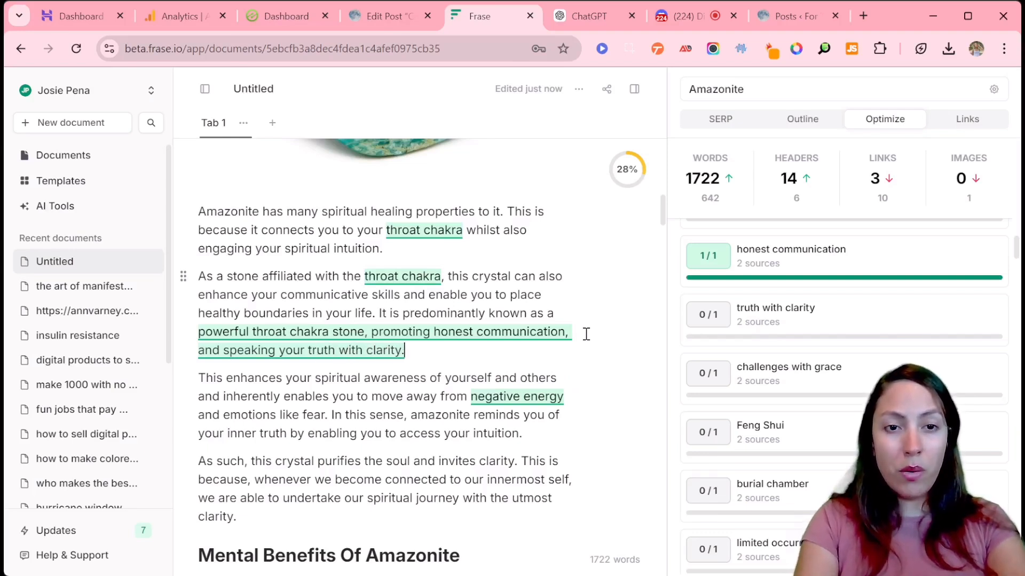
Compare the first paragraph under "Mental Benefits Of Amazonite" with further long-tail topic suggestions.
{"action": "left_click", "coordinate": [569, 479]}
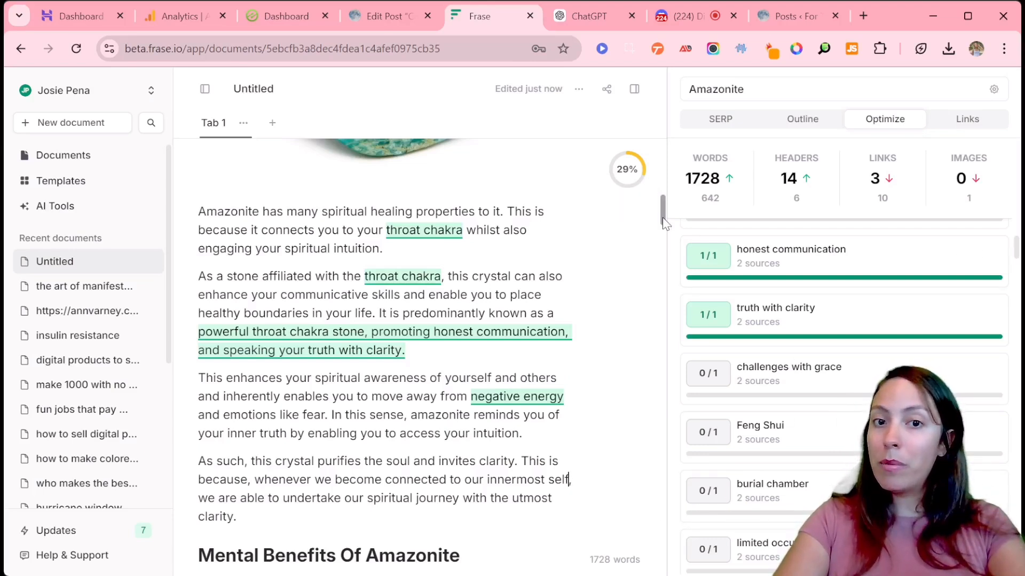
{"action": "left_click_drag", "start_coordinate": [663, 223], "coordinate": [663, 241]}
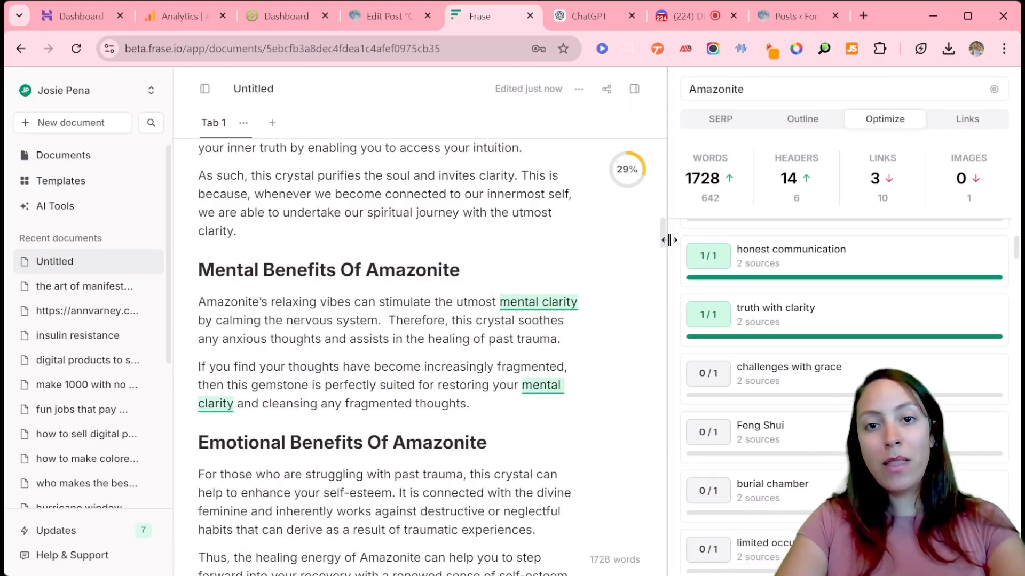
{"action": "scroll", "coordinate": [663, 243], "scroll_direction": "up", "scroll_amount": 1}
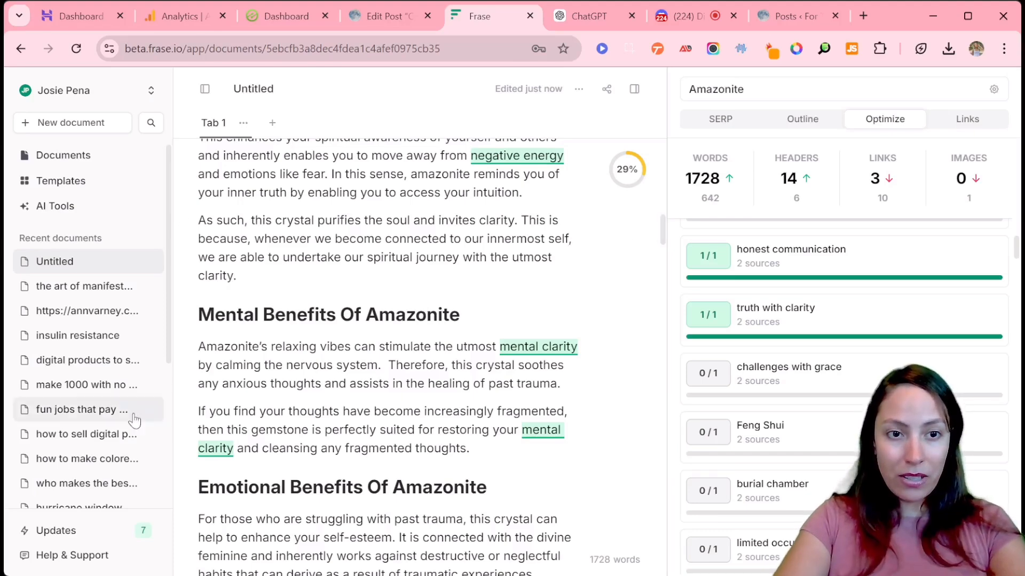
{"action": "triple_click", "coordinate": [378, 352]}
{"action": "scroll", "coordinate": [843, 374], "scroll_direction": "down", "scroll_amount": 12}
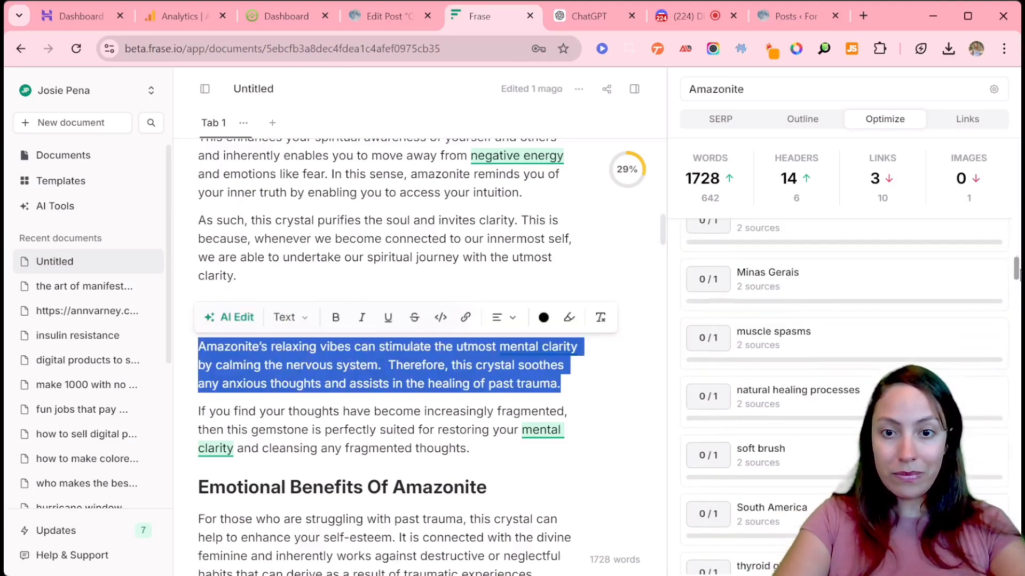
{"action": "scroll", "coordinate": [843, 374], "scroll_direction": "down", "scroll_amount": 4}
{"action": "left_click", "coordinate": [282, 372]}
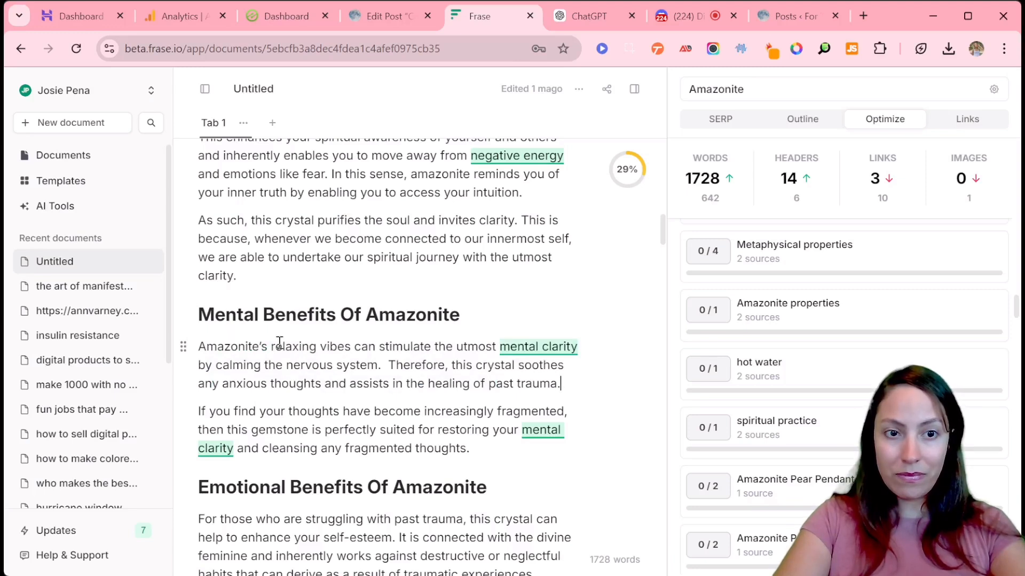
Start a new paragraph at the end of the "Mental Benefits Of Amazonite" section reading "Using Amazonite in your spiritual practice".
{"action": "triple_click", "coordinate": [417, 414]}
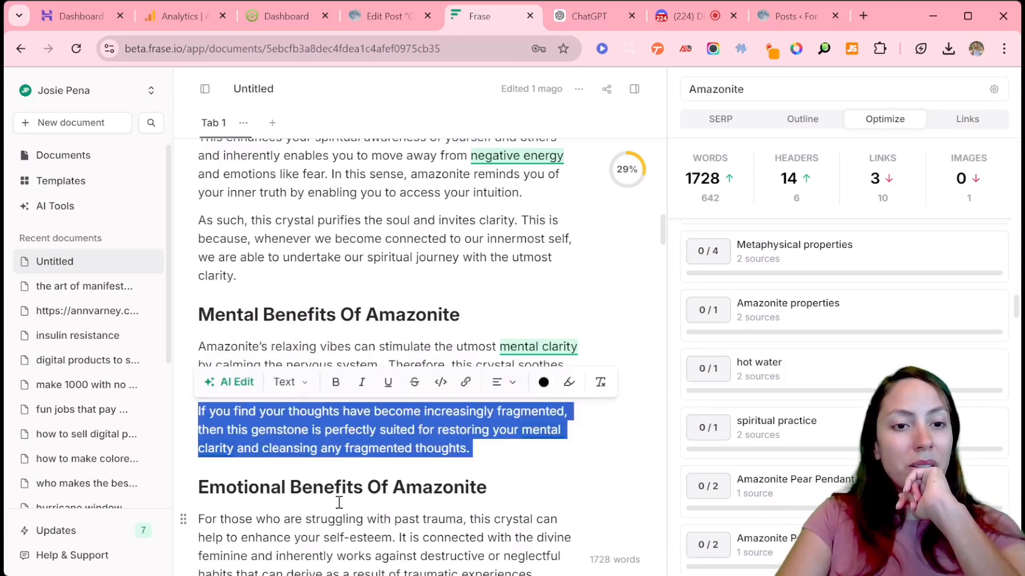
{"action": "left_click", "coordinate": [507, 451]}
{"action": "type", "text": "The practice of u"}
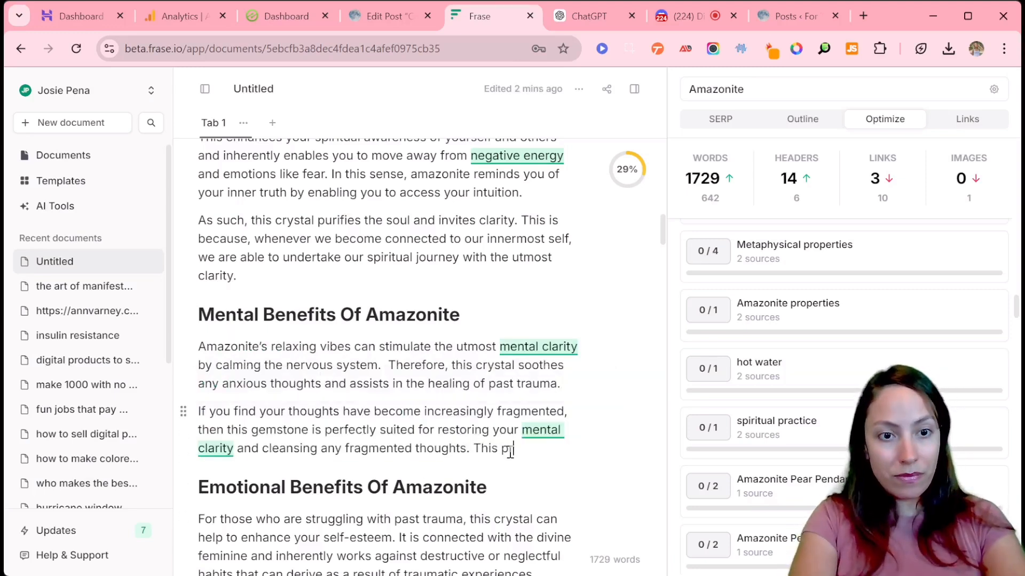
{"action": "type", "text": "sing Amazonite"}
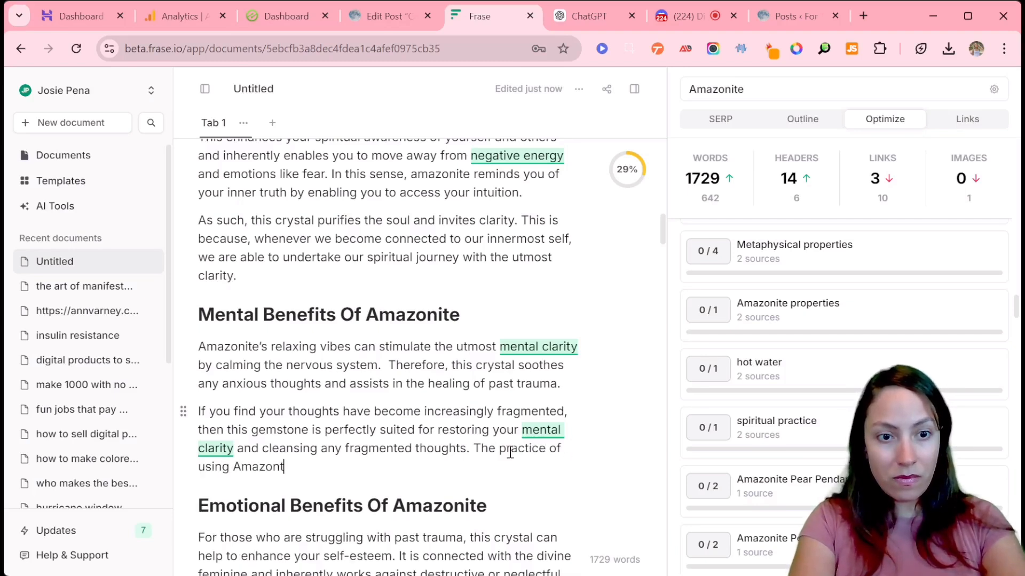
{"action": "left_click_drag", "start_coordinate": [474, 448], "coordinate": [201, 466]}
{"action": "type", "text": "U"}
{"action": "left_click", "coordinate": [603, 455]}
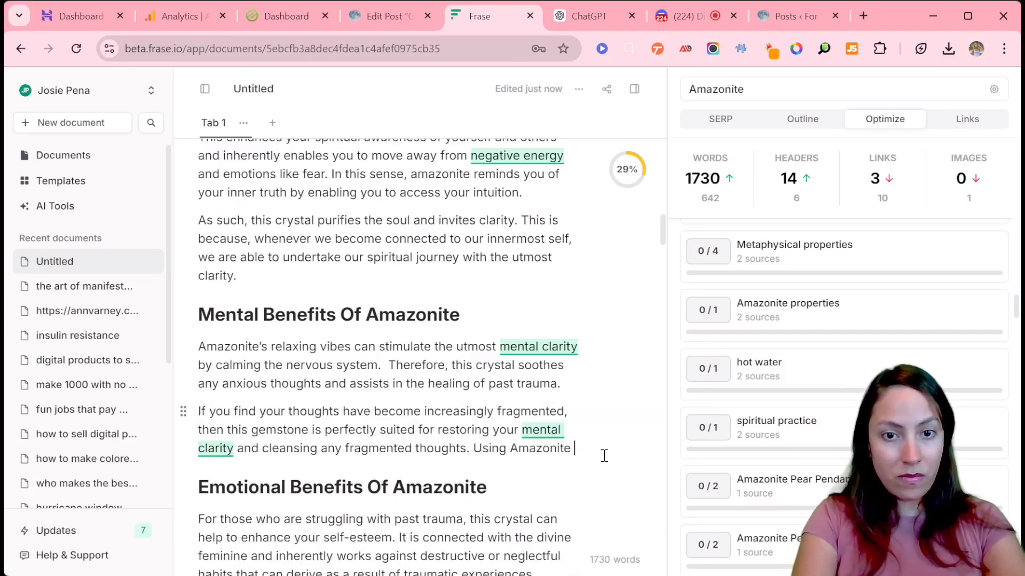
{"action": "type", "text": "in your spiritual practice"}
{"action": "left_click", "coordinate": [473, 448]}
{"action": "key", "text": "Return"}
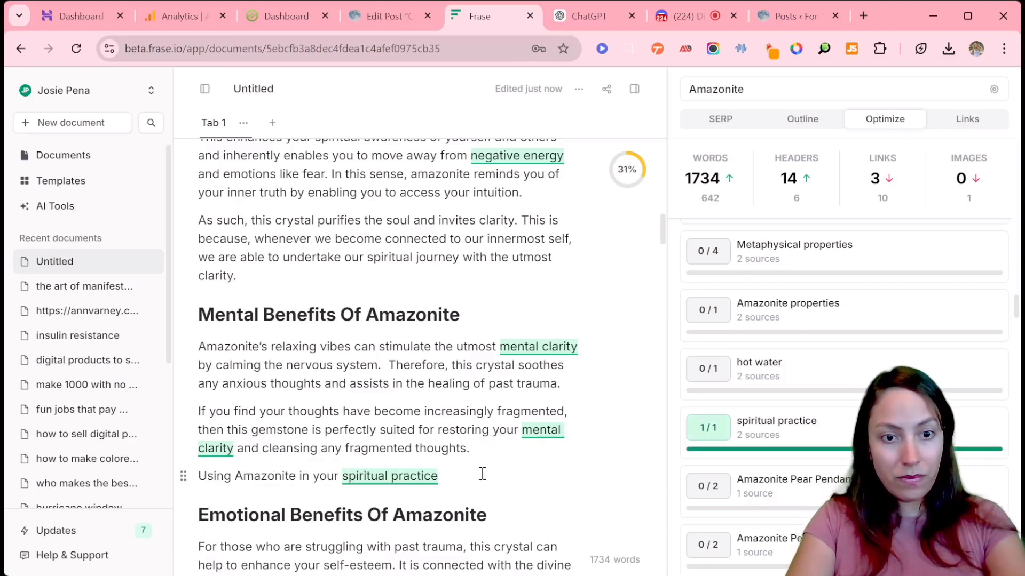
Look further through the long-tail topics, filtering them by "mental" and the shorter "me".
{"action": "left_click_drag", "start_coordinate": [1016, 316], "coordinate": [1005, 479]}
{"action": "scroll", "coordinate": [854, 363], "scroll_direction": "up", "scroll_amount": 20}
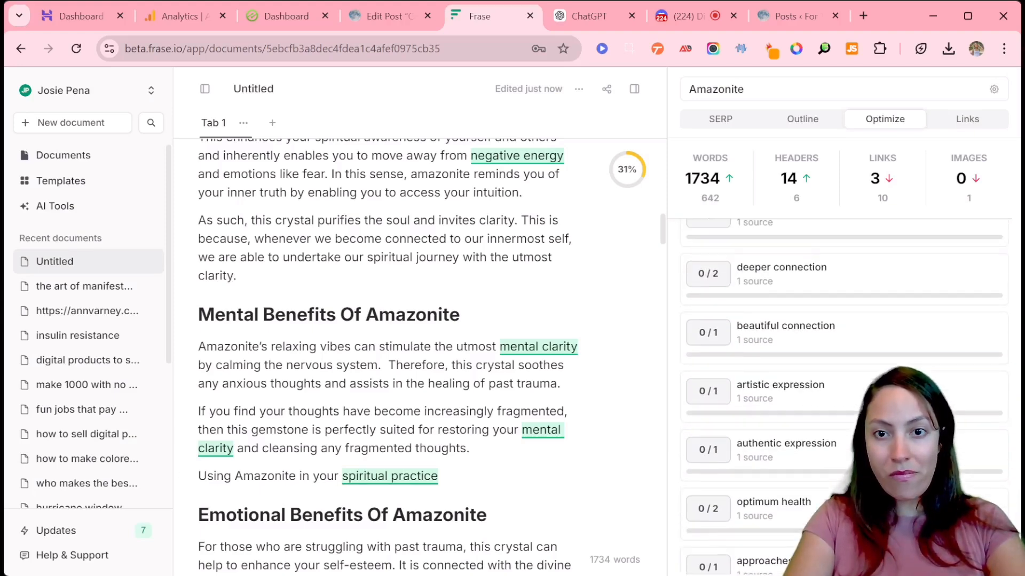
{"action": "left_click", "coordinate": [801, 393]}
{"action": "type", "text": "mental"}
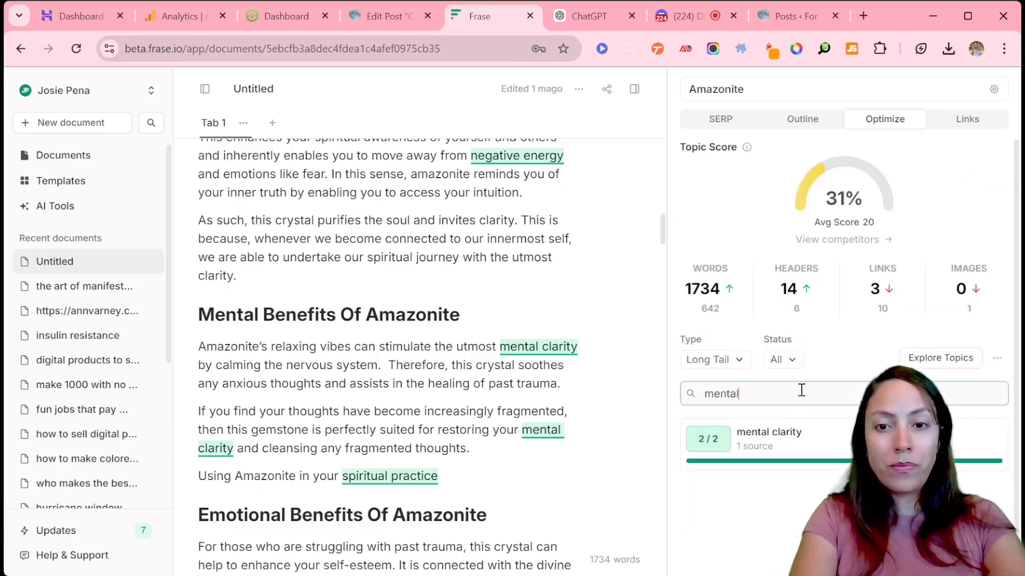
{"action": "key", "text": "BackSpace"}
{"action": "key", "text": "BackSpace"}
{"action": "key", "text": "BackSpace"}
{"action": "key", "text": "BackSpace"}
{"action": "key", "text": "BackSpace"}
{"action": "key", "text": "BackSpace"}
{"action": "type", "text": "men"}
{"action": "key", "text": "BackSpace"}
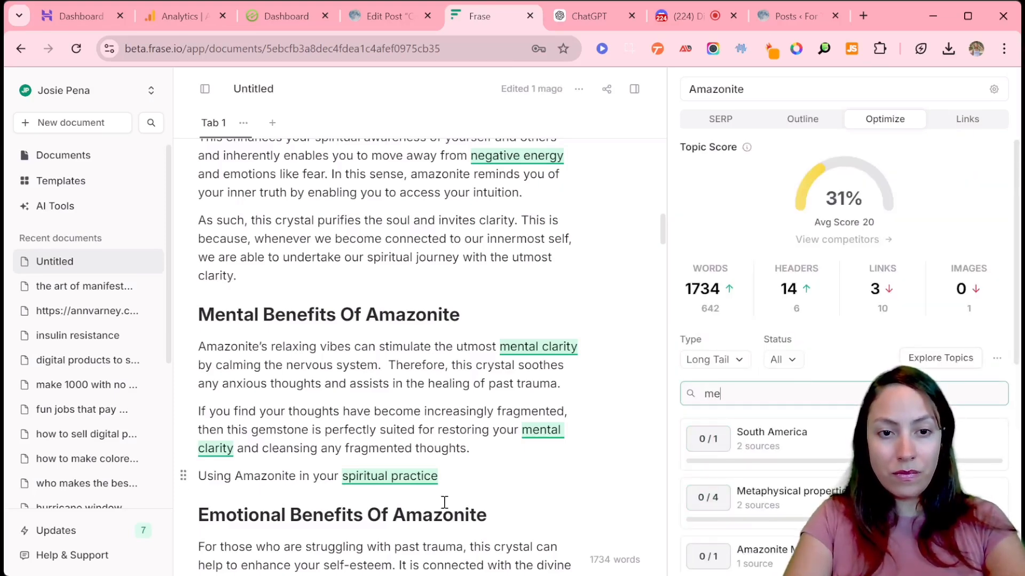
Clear the topic filter and complete the spiritual practice sentence with "can cast a soothing energy across all of your mental woes.".
{"action": "scroll", "coordinate": [841, 320], "scroll_direction": "down", "scroll_amount": 2}
{"action": "double_click", "coordinate": [842, 276]}
{"action": "key", "text": "BackSpace"}
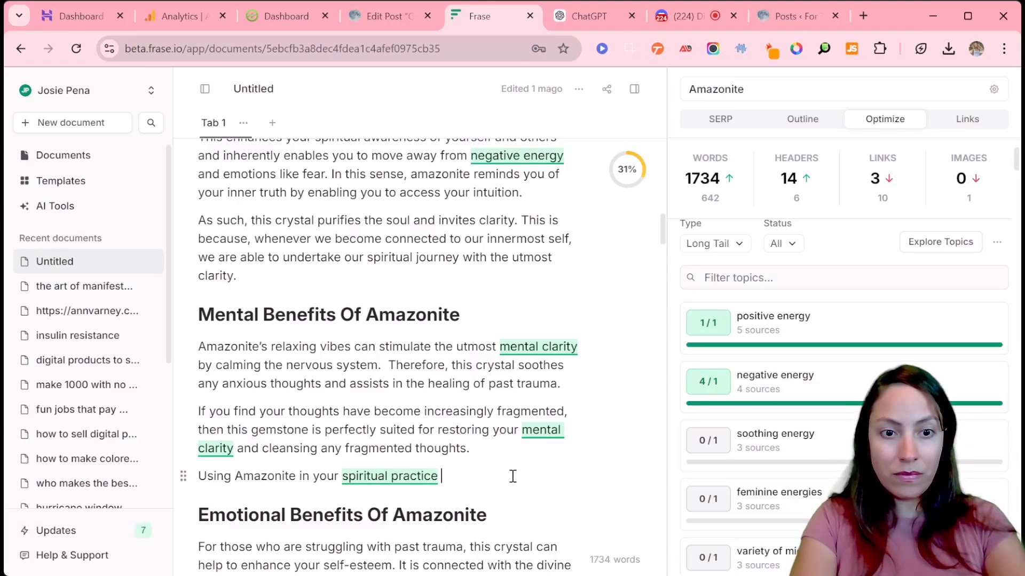
{"action": "type", "text": "can cast a soothing energy across "}
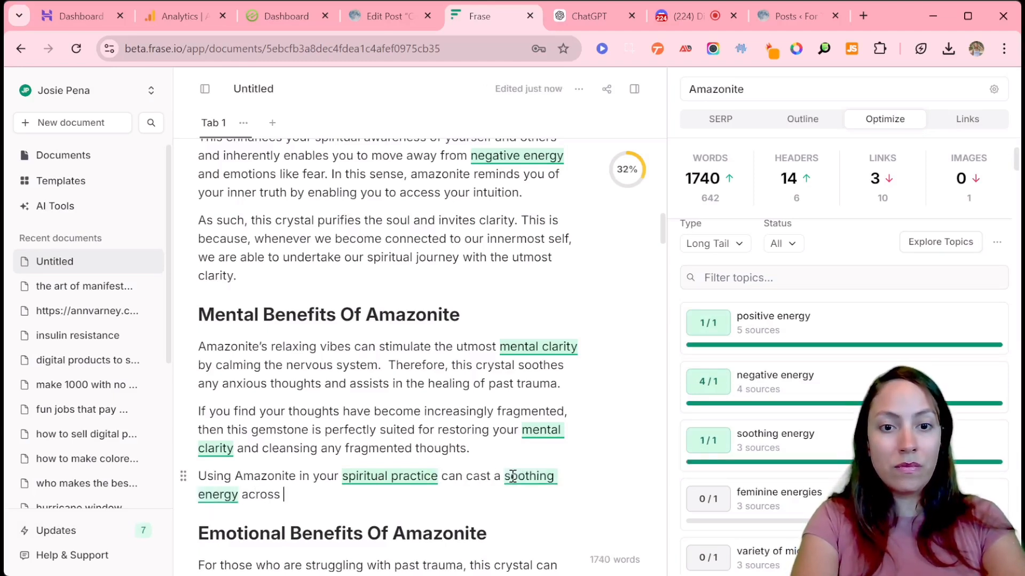
{"action": "type", "text": "all of your mental woes."}
Under "Emotional Benefits Of Amazonite", start a new paragraph at "It is connected" and insert "energies" after "divine feminine".
{"action": "scroll", "coordinate": [207, 231], "scroll_direction": "down", "scroll_amount": 5}
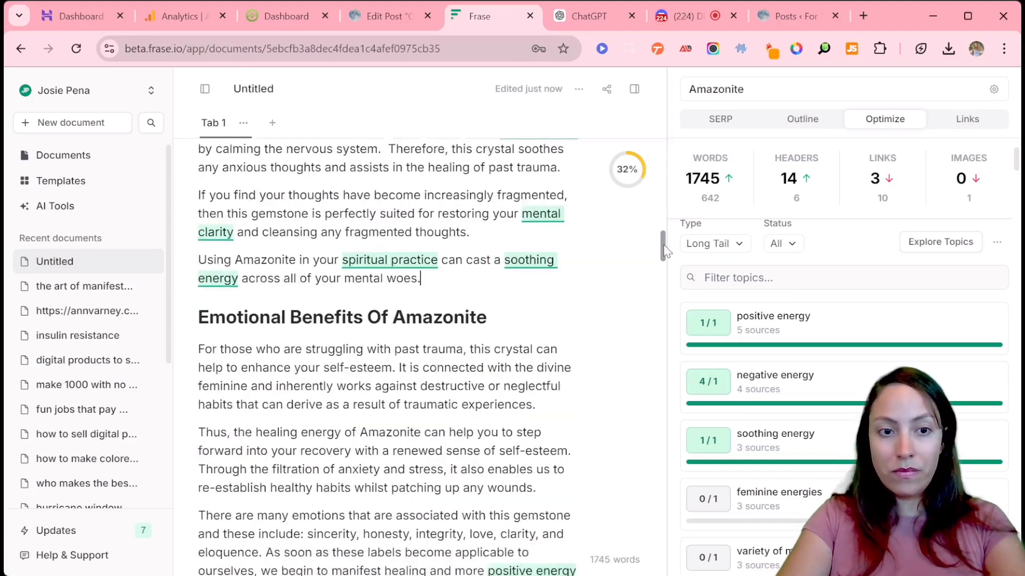
{"action": "left_click", "coordinate": [399, 270]}
{"action": "key", "text": "Return"}
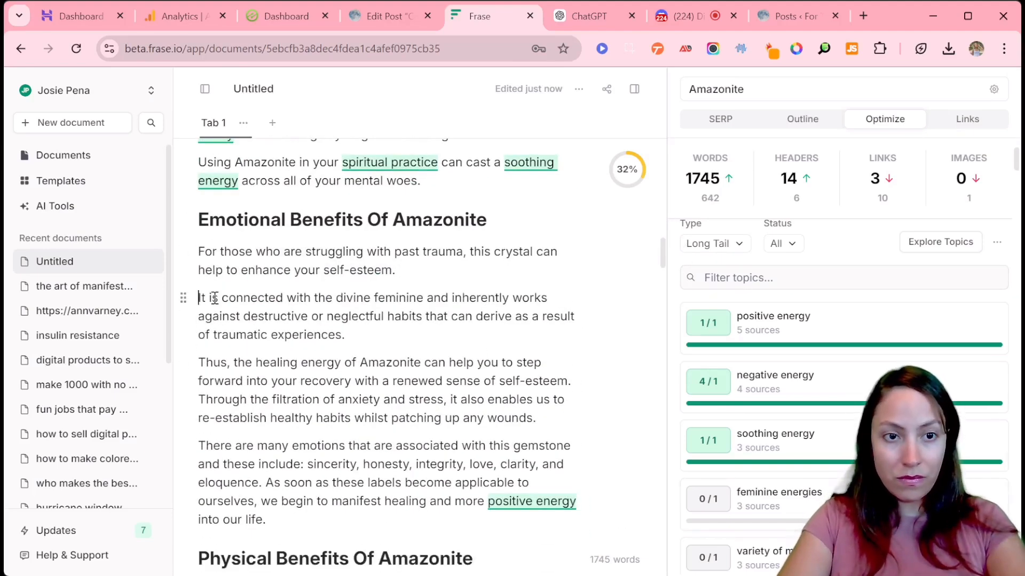
{"action": "type", "text": "energies"}
{"action": "triple_click", "coordinate": [421, 332]}
{"action": "left_click", "coordinate": [422, 331]}
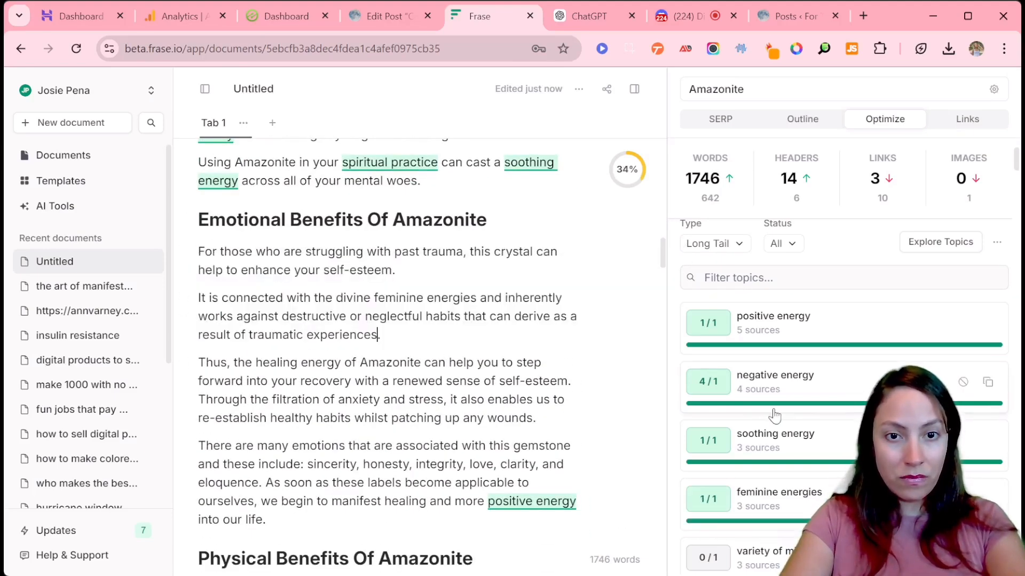
Insert "green stones like" before "Amazonite" in the sentence beginning "Thus, the healing energy of".
{"action": "left_click_drag", "start_coordinate": [1016, 162], "coordinate": [1017, 192]}
{"action": "left_click", "coordinate": [312, 380]}
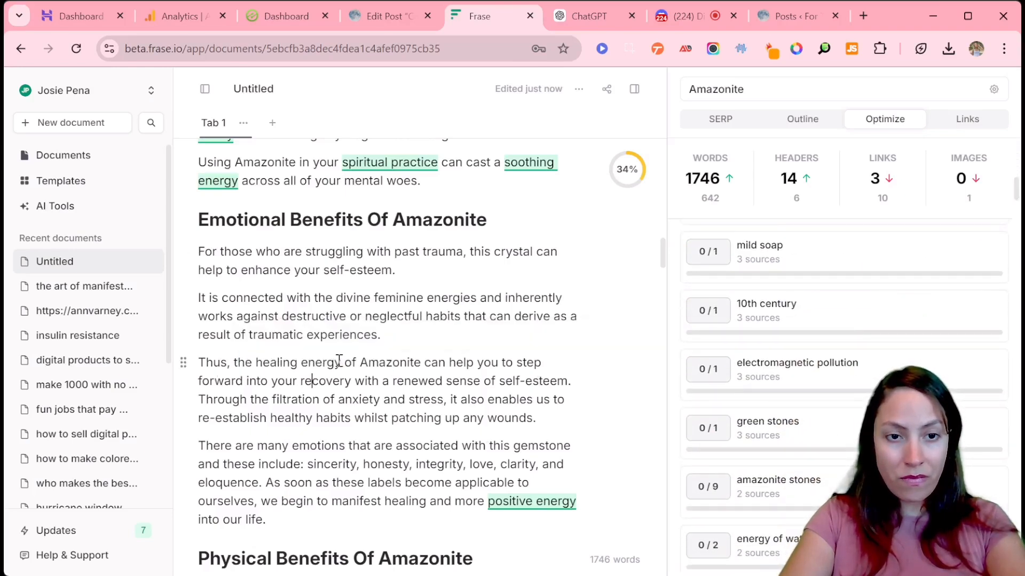
{"action": "type", "text": "green stones like"}
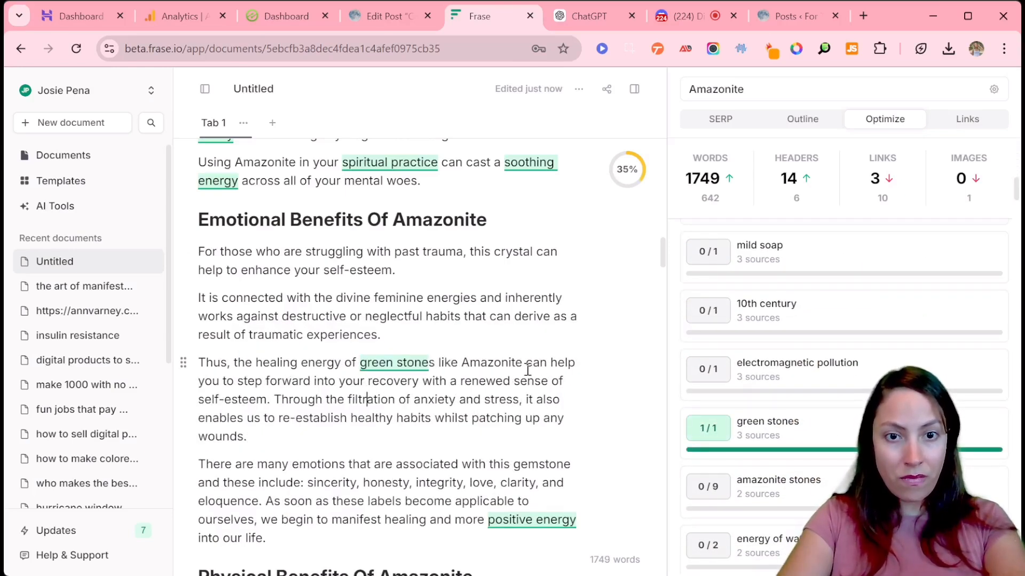
Replace "can" with a comma after "green stones like Amazonite" in the sentence beginning "Thus, the healing energy".
{"action": "left_click", "coordinate": [522, 362]}
{"action": "type", "text": ","}
{"action": "key", "text": "Delete"}
{"action": "key", "text": "Delete"}
{"action": "key", "text": "Delete"}
{"action": "key", "text": "Delete"}
{"action": "key", "text": "Delete"}
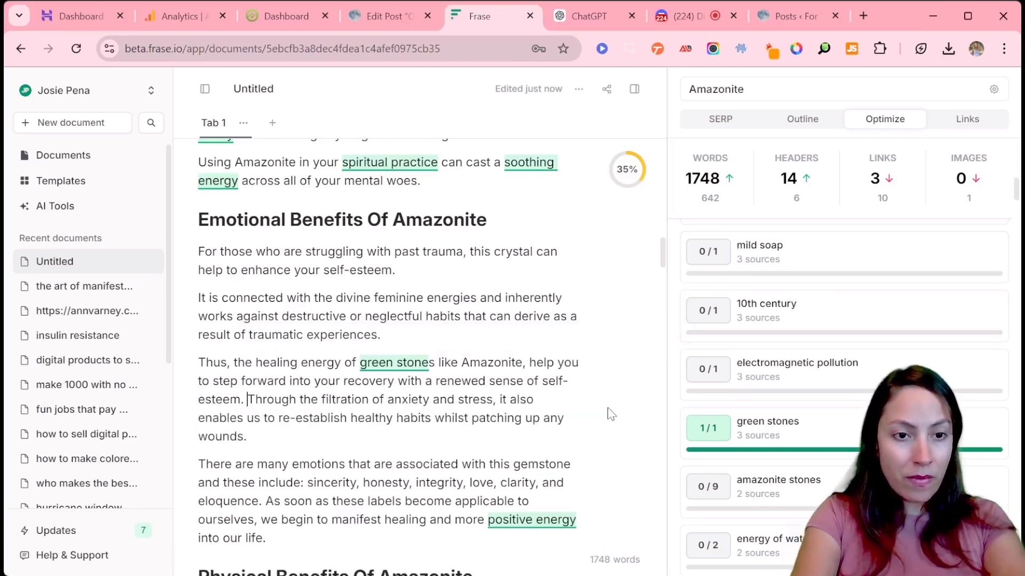
Start a new paragraph at "Through the filtration of anxiety" and replace "Through the" with "Amazonite stones act as emotional".
{"action": "key", "text": "Return"}
{"action": "key", "text": "Delete"}
{"action": "key", "text": "Delete"}
{"action": "key", "text": "Delete"}
{"action": "key", "text": "Delete"}
{"action": "key", "text": "Delete"}
{"action": "key", "text": "Delete"}
{"action": "key", "text": "Delete"}
{"action": "key", "text": "Delete"}
{"action": "type", "text": "Amazonite stones"}
{"action": "key", "text": "Delete"}
{"action": "key", "text": "Delete"}
{"action": "key", "text": "Delete"}
{"action": "type", "text": "act as emotional"}
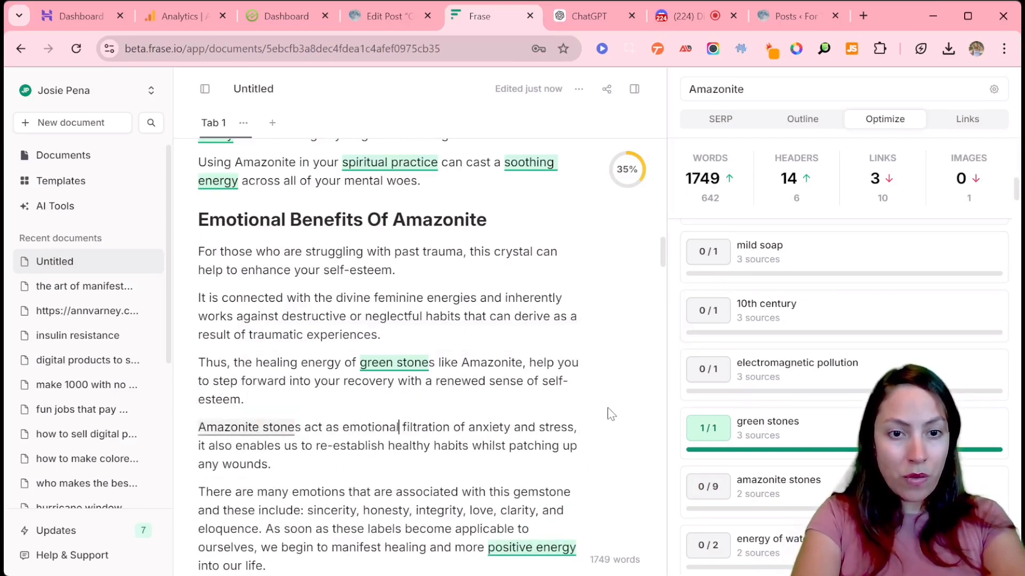
Replace "act as" with "provide an" after "Amazonite stones".
{"action": "left_click_drag", "start_coordinate": [305, 427], "coordinate": [336, 427]}
{"action": "type", "text": "[rp"}
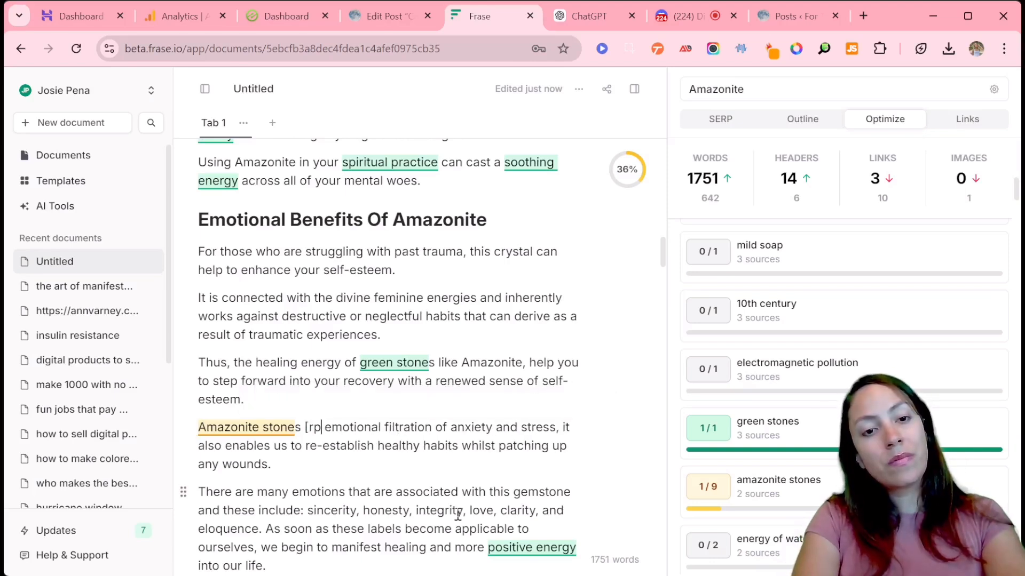
{"action": "key", "text": "BackSpace"}
{"action": "key", "text": "BackSpace"}
{"action": "key", "text": "BackSpace"}
{"action": "type", "text": "provide an"}
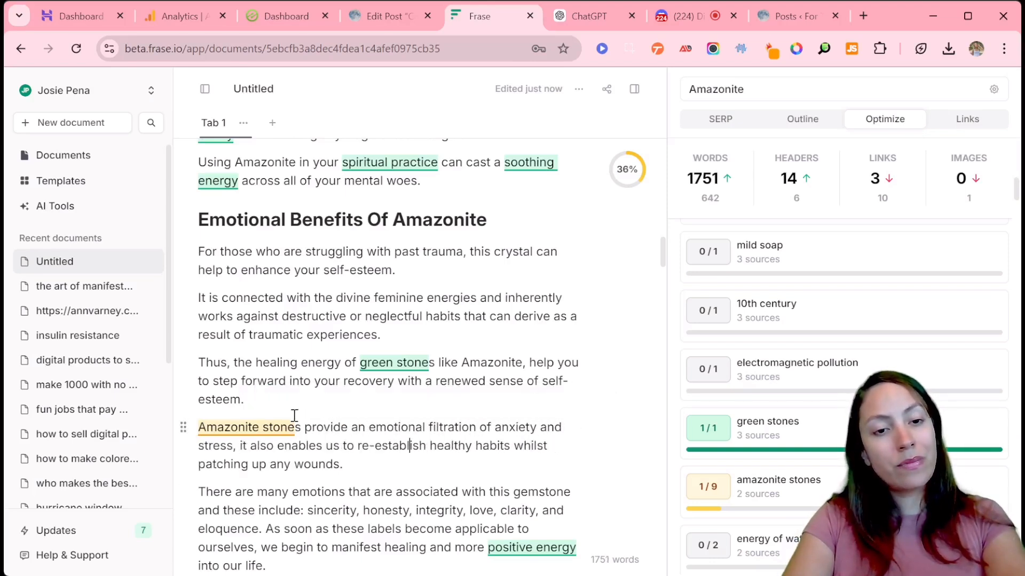
Reread the "Amazonite stones" paragraph and start a new paragraph at "As soon as these labels become applicable".
{"action": "left_click_drag", "start_coordinate": [304, 427], "coordinate": [445, 465]}
{"action": "left_click", "coordinate": [454, 435]}
{"action": "left_click", "coordinate": [445, 451]}
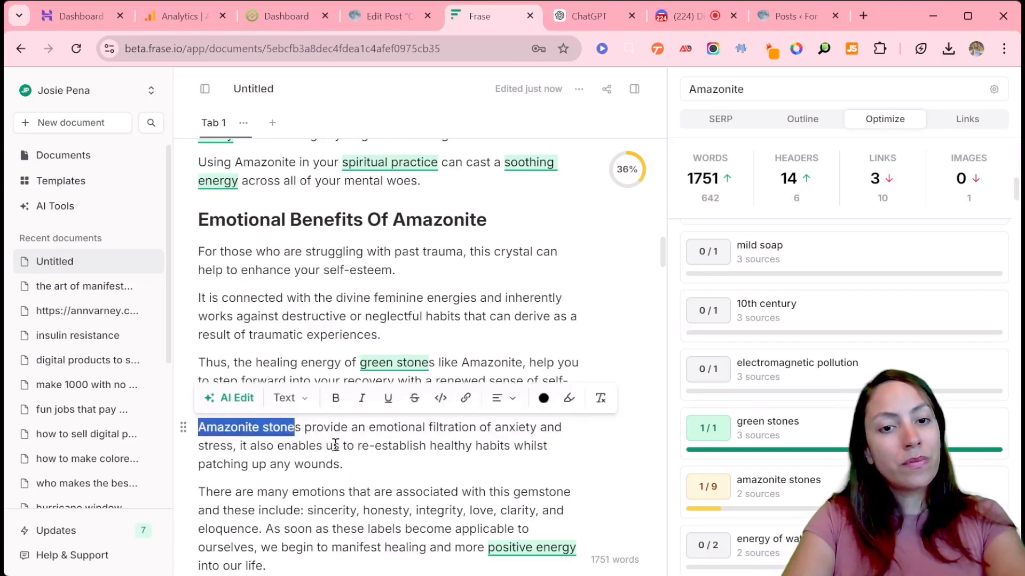
{"action": "left_click", "coordinate": [360, 464]}
{"action": "left_click_drag", "start_coordinate": [662, 261], "coordinate": [662, 277]}
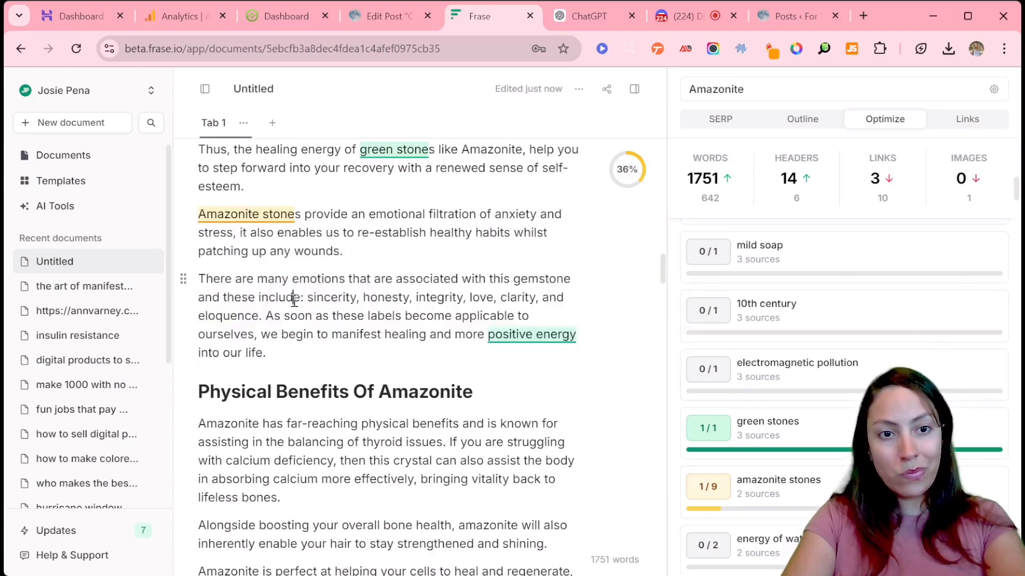
{"action": "key", "text": "Return"}
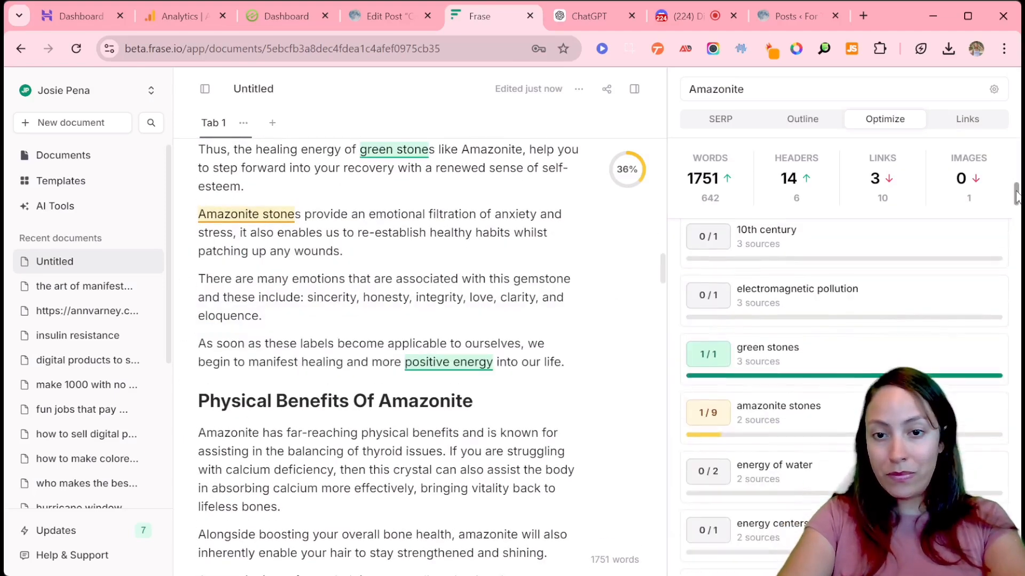
Review the article and the remaining long-tail topics, then reread the skin-related paragraphs above "Where To Find Amazonite?".
{"action": "left_click_drag", "start_coordinate": [661, 268], "coordinate": [667, 199]}
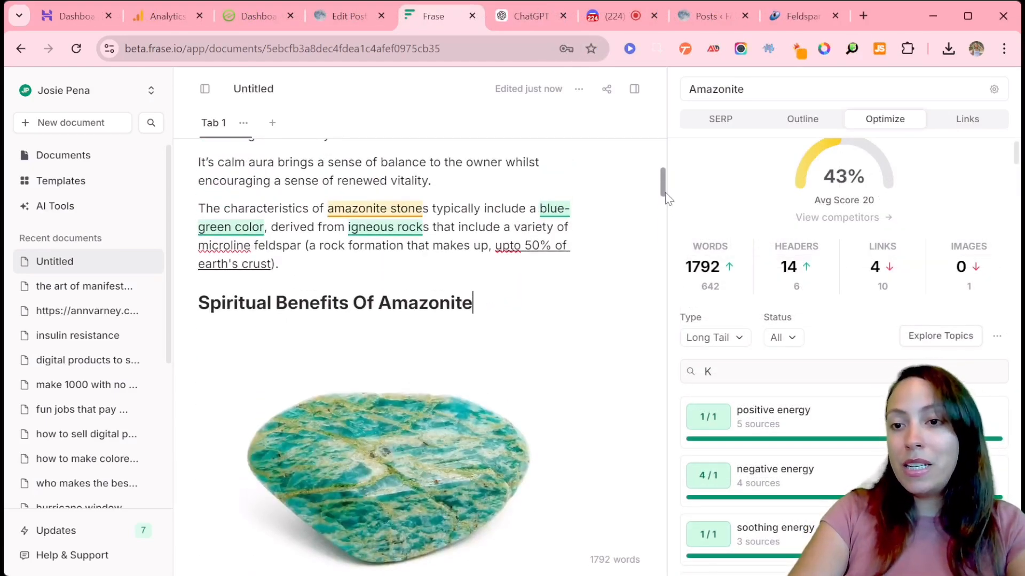
{"action": "left_click_drag", "start_coordinate": [666, 193], "coordinate": [664, 223]}
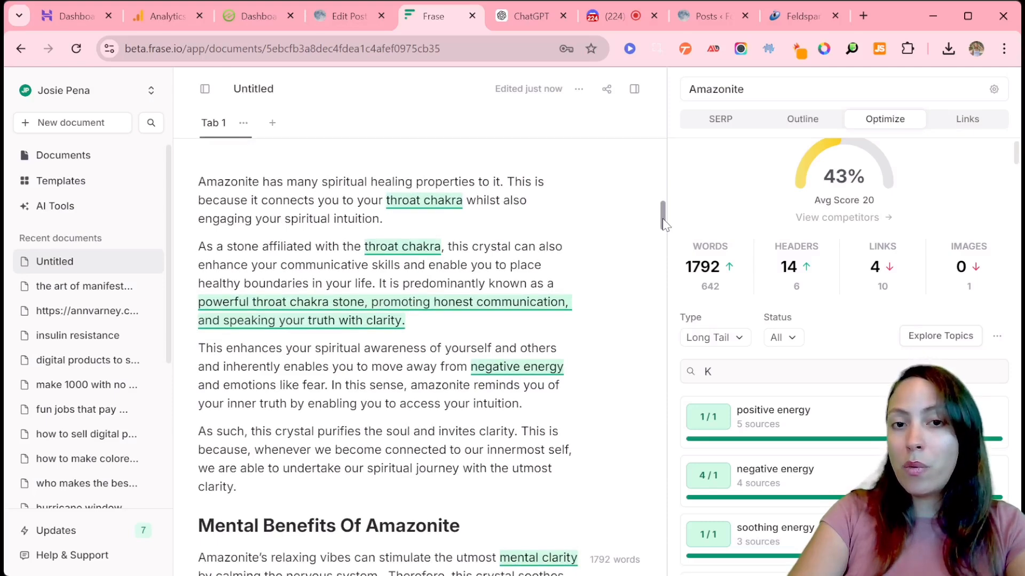
{"action": "left_click_drag", "start_coordinate": [664, 223], "coordinate": [662, 538]}
{"action": "mouse_move", "coordinate": [1016, 152]}
{"action": "left_mouse_down"}
{"action": "mouse_move", "coordinate": [1016, 280]}
{"action": "mouse_move", "coordinate": [1016, 271]}
{"action": "left_mouse_up"}
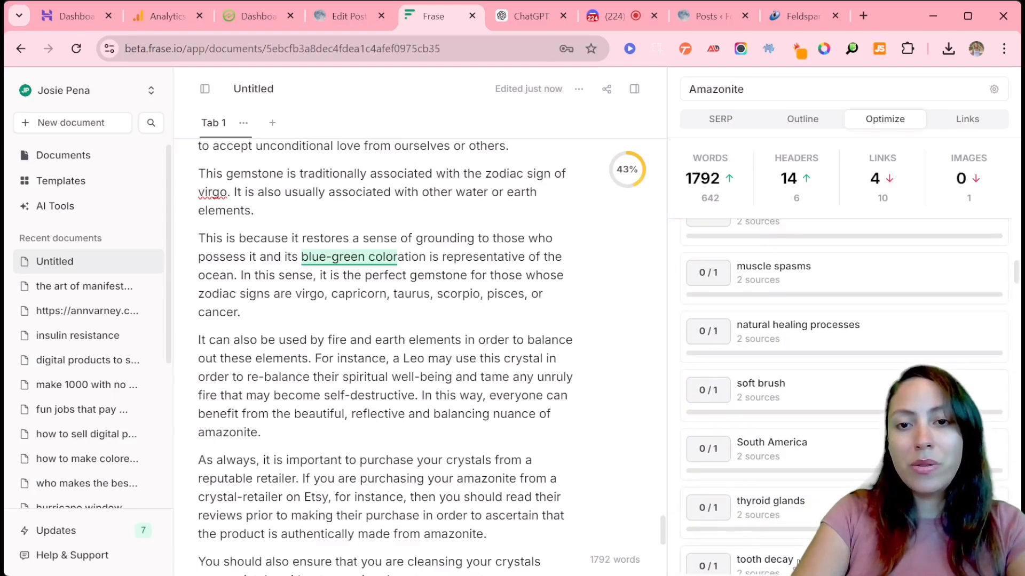
{"action": "scroll", "coordinate": [993, 299], "scroll_direction": "down", "scroll_amount": 3}
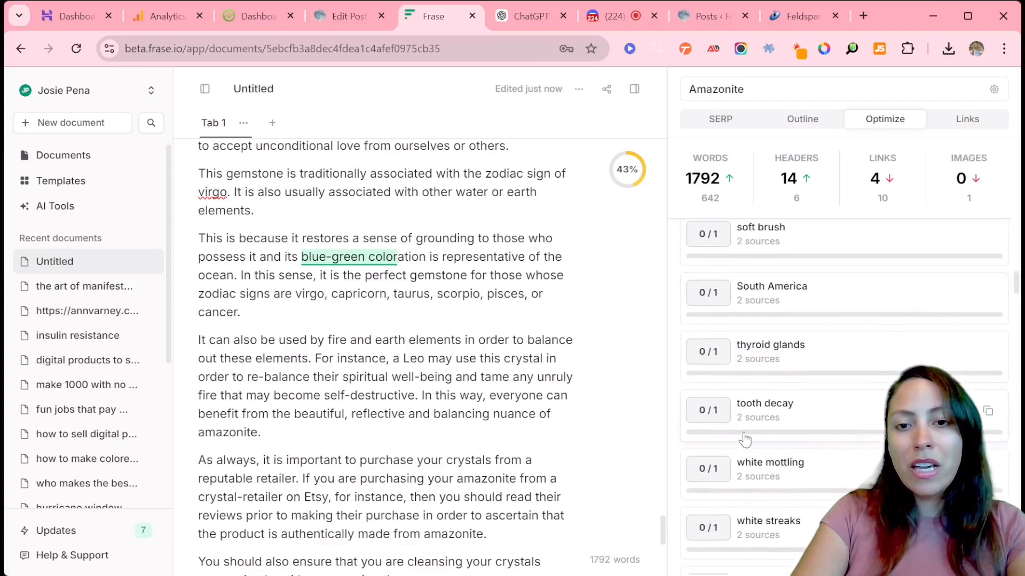
{"action": "left_click_drag", "start_coordinate": [662, 529], "coordinate": [709, 266]}
{"action": "scroll", "coordinate": [536, 288], "scroll_direction": "down", "scroll_amount": 10}
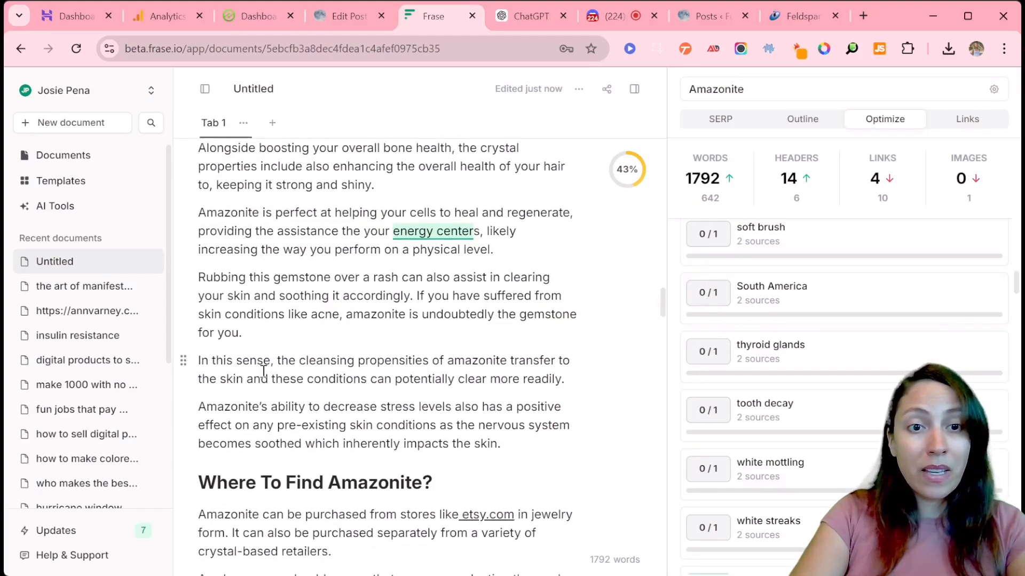
{"action": "triple_click", "coordinate": [338, 360]}
{"action": "left_click", "coordinate": [472, 373]}
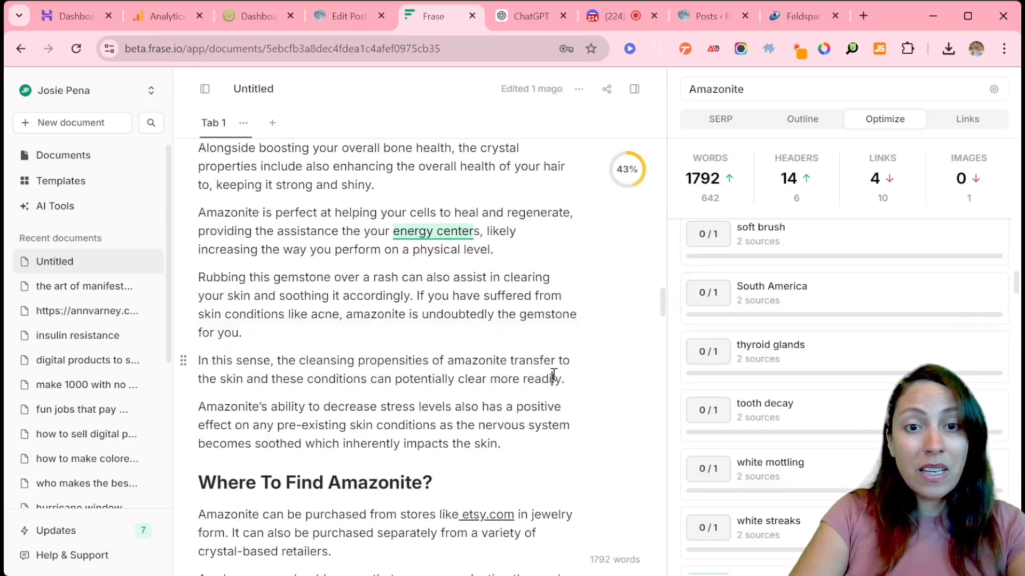
{"action": "double_click", "coordinate": [231, 406]}
{"action": "left_click", "coordinate": [374, 407]}
{"action": "triple_click", "coordinate": [374, 407]}
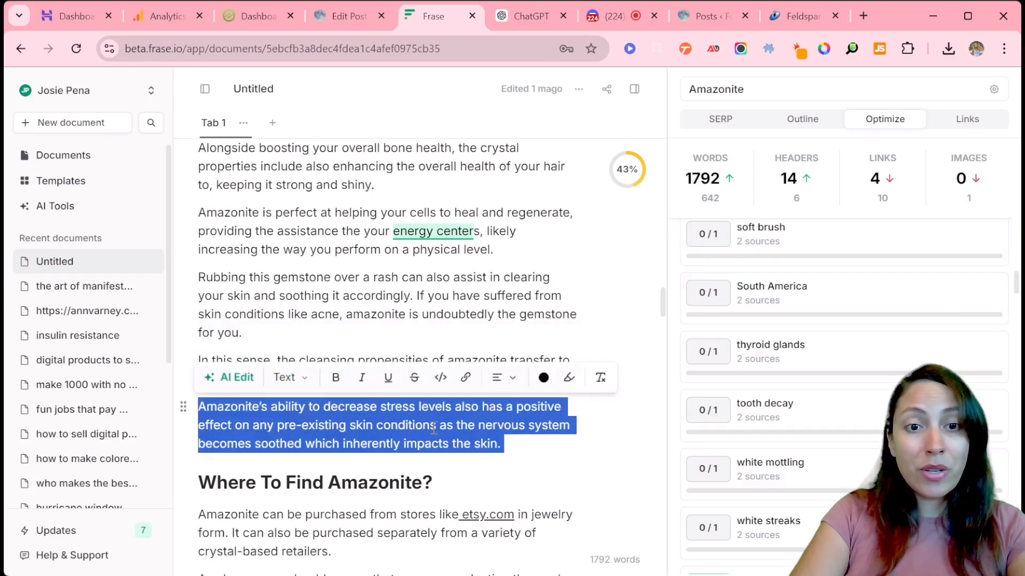
{"action": "double_click", "coordinate": [280, 443]}
Add a paragraph after "potentially clear more readily." that begins "Other physical ailments that this crystal is said to address include".
{"action": "left_click", "coordinate": [571, 380]}
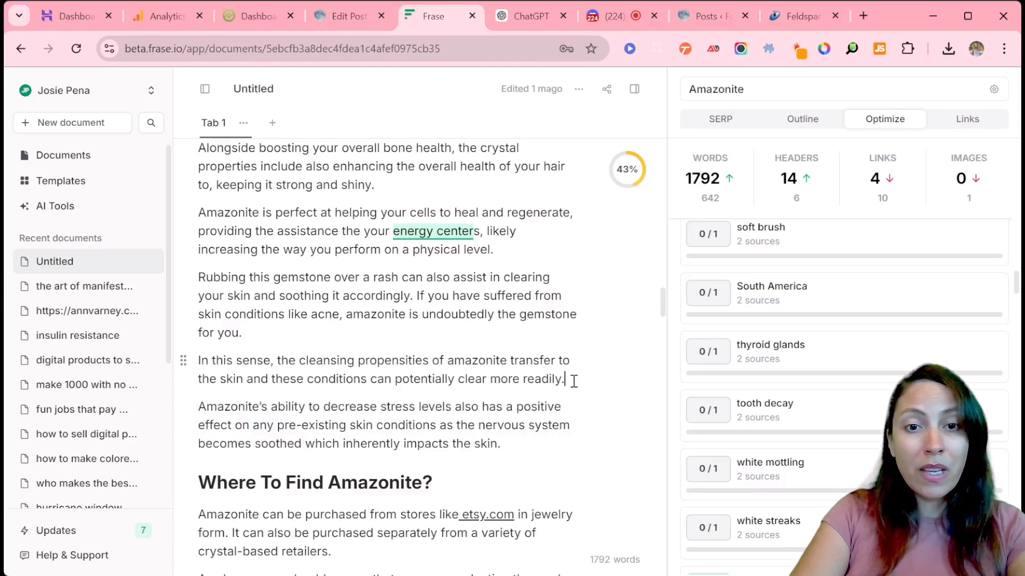
{"action": "key", "text": "Return"}
{"action": "type", "text": "Other ai"}
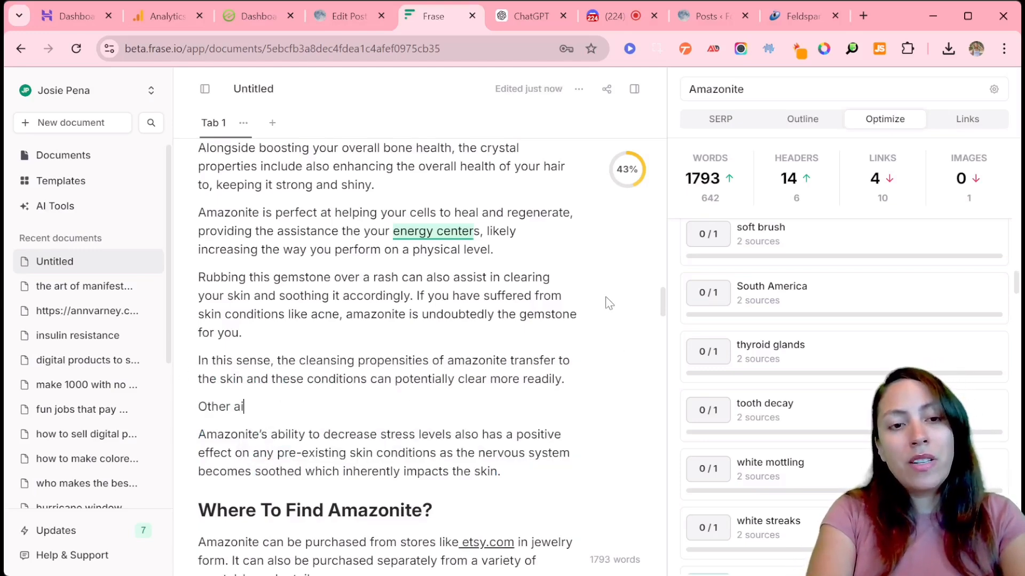
{"action": "key", "text": "BackSpace"}
{"action": "key", "text": "BackSpace"}
{"action": "type", "text": "physical"}
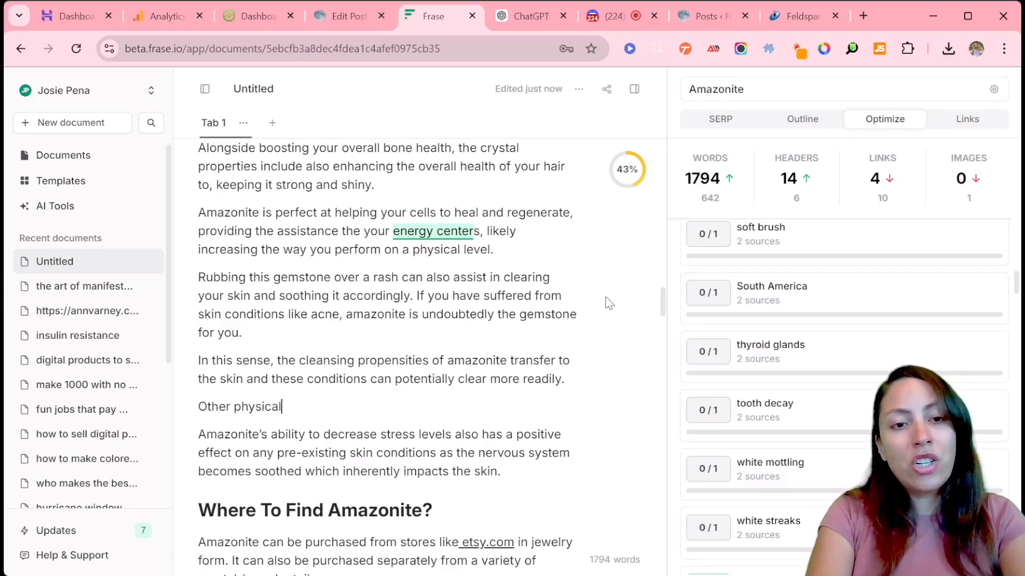
{"action": "type", "text": " ailments "}
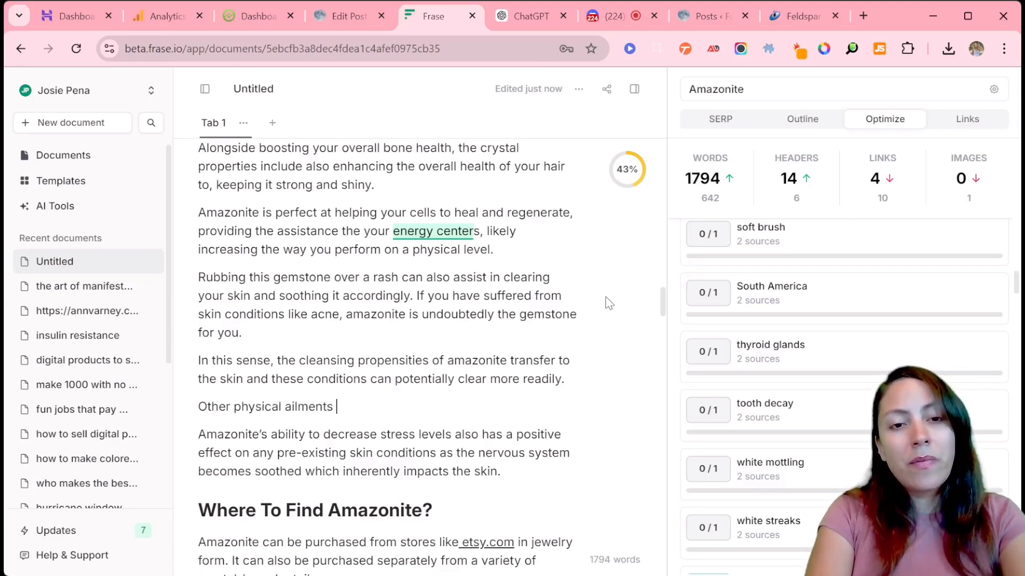
{"action": "type", "text": "that this "}
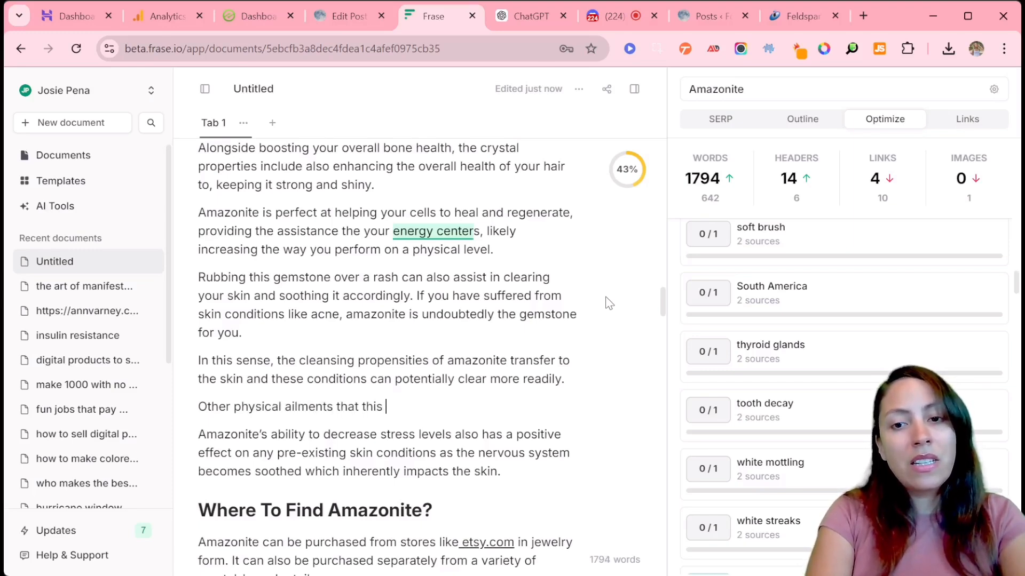
{"action": "type", "text": "crystla is"}
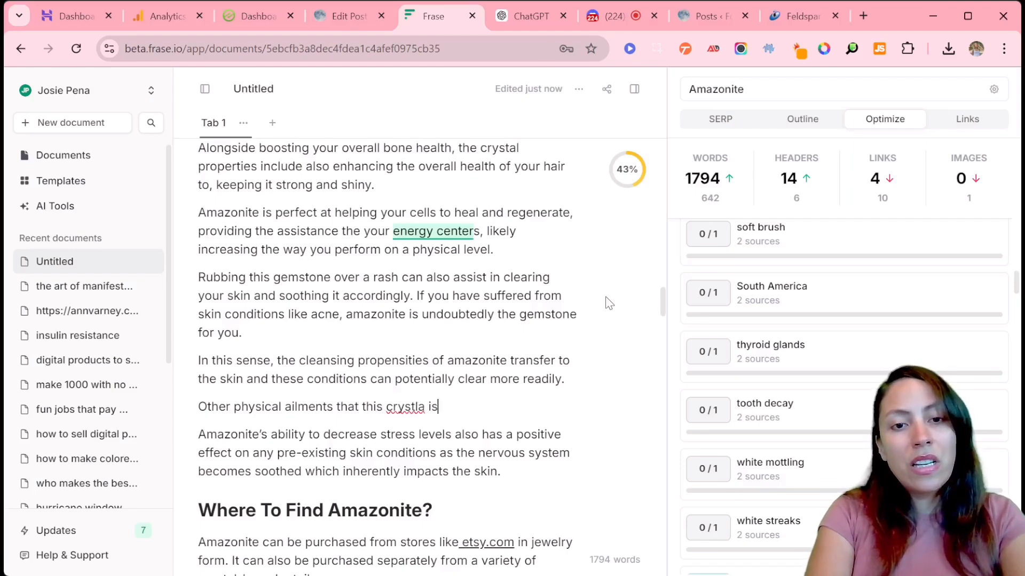
{"action": "key", "text": "BackSpace"}
{"action": "key", "text": "BackSpace"}
{"action": "key", "text": "BackSpace"}
{"action": "key", "text": "BackSpace"}
{"action": "key", "text": "BackSpace"}
{"action": "type", "text": "al is said to"}
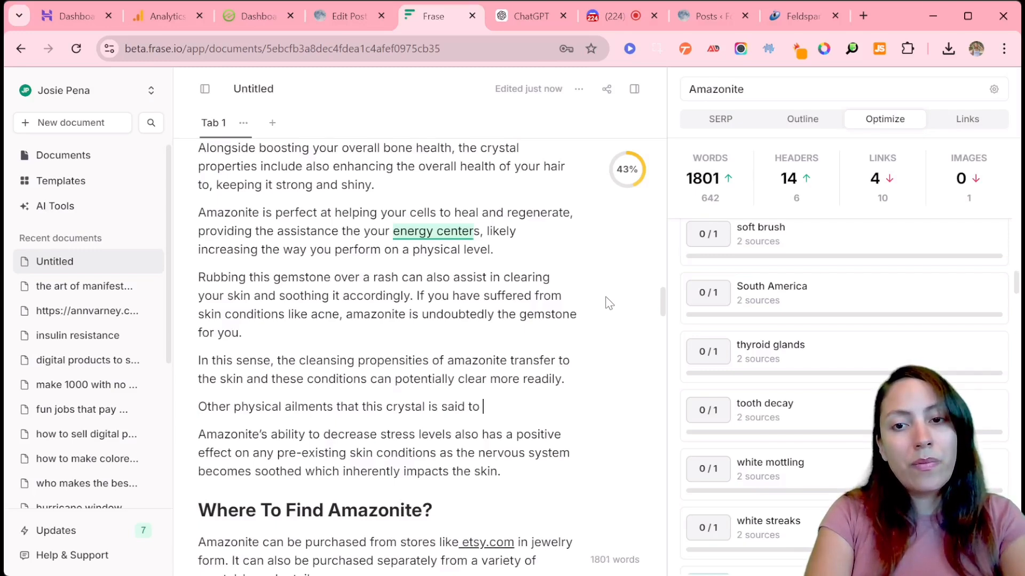
{"action": "type", "text": " address "}
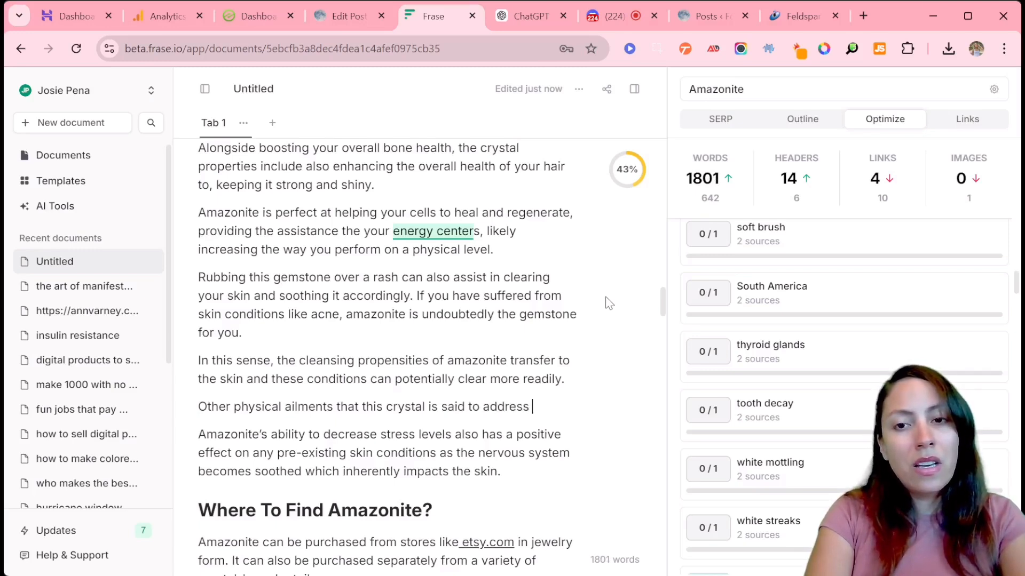
{"action": "type", "text": "include "}
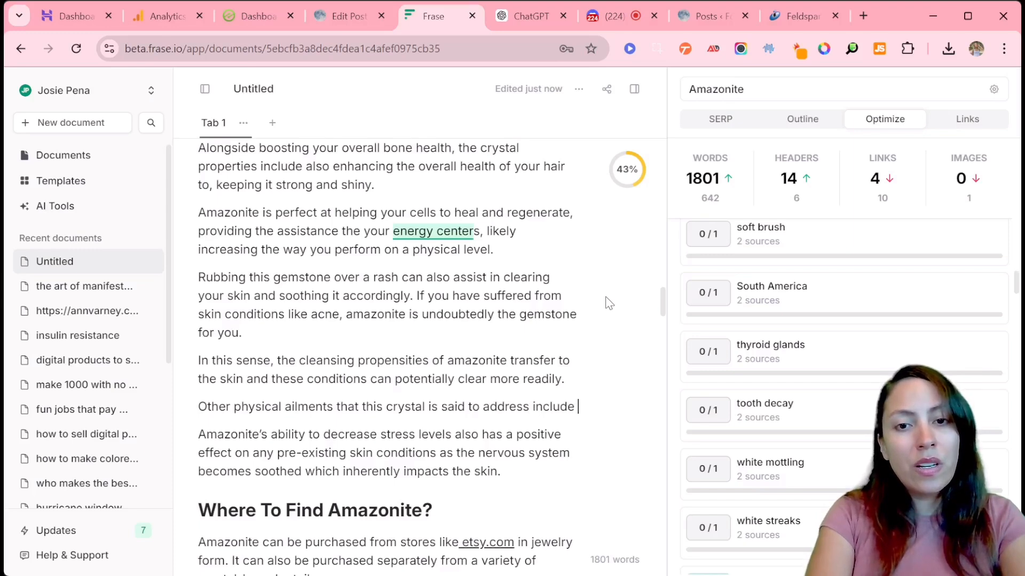
Continue the physical ailments sentence with "issues with the thyroid glands, tooth decay, and".
{"action": "type", "text": "issues with t"}
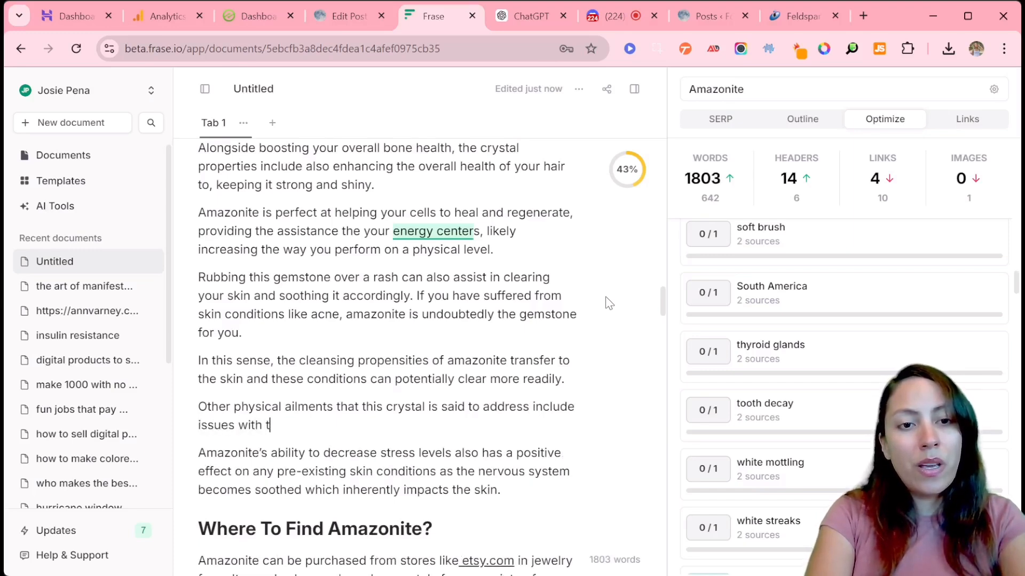
{"action": "type", "text": "he thyro"}
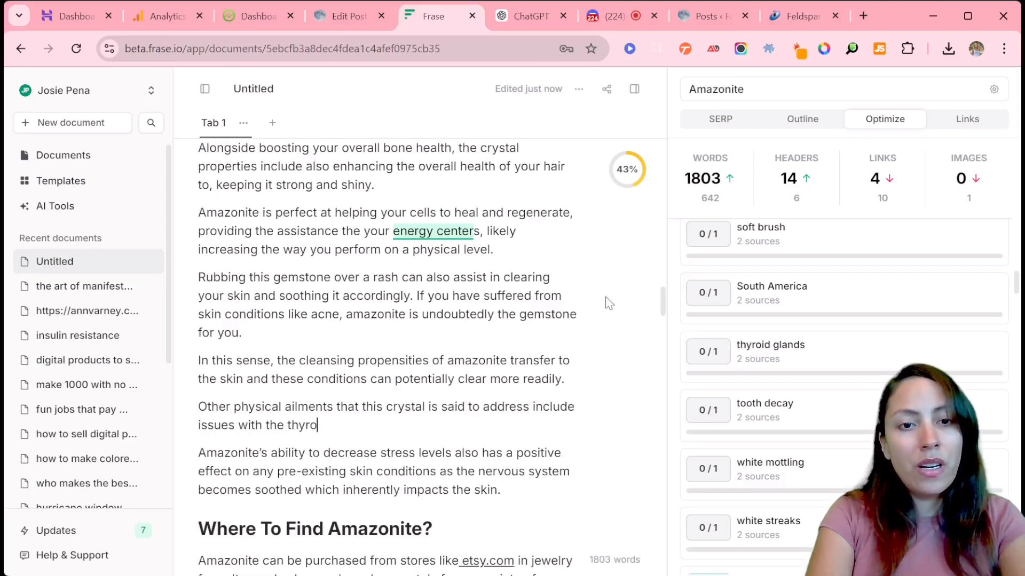
{"action": "type", "text": "id glands, "}
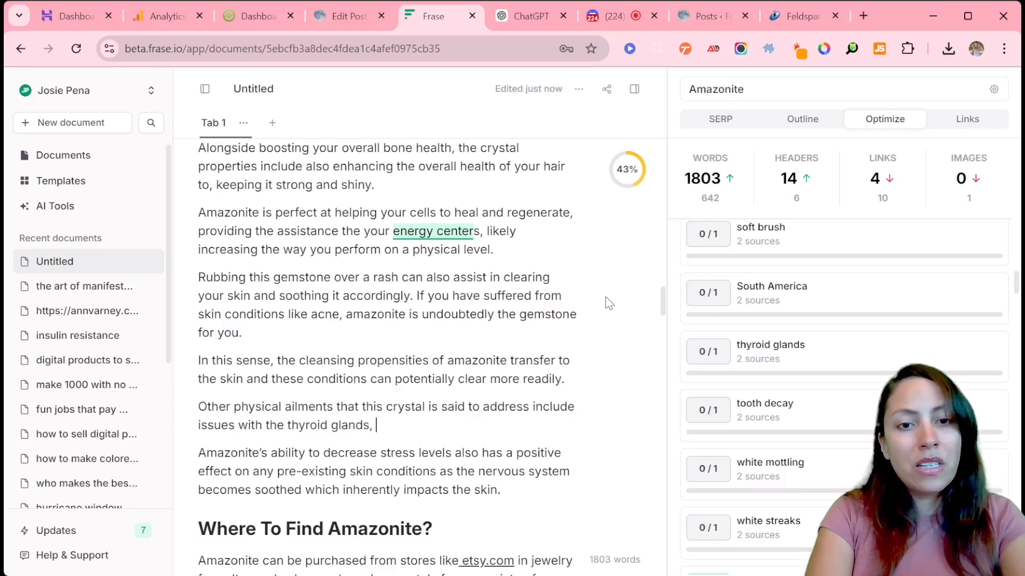
{"action": "type", "text": "tooth dec"}
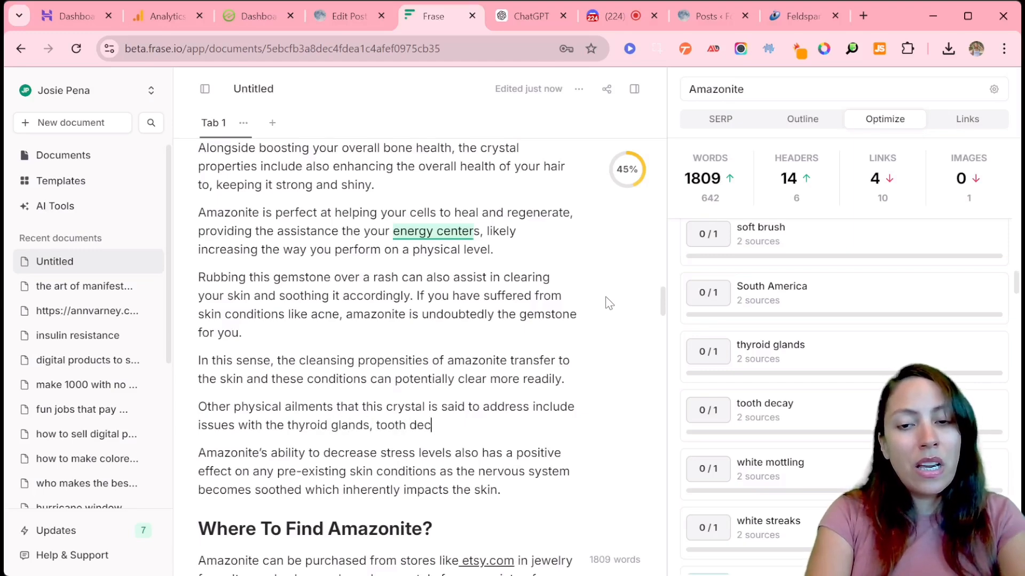
{"action": "type", "text": "ay, and"}
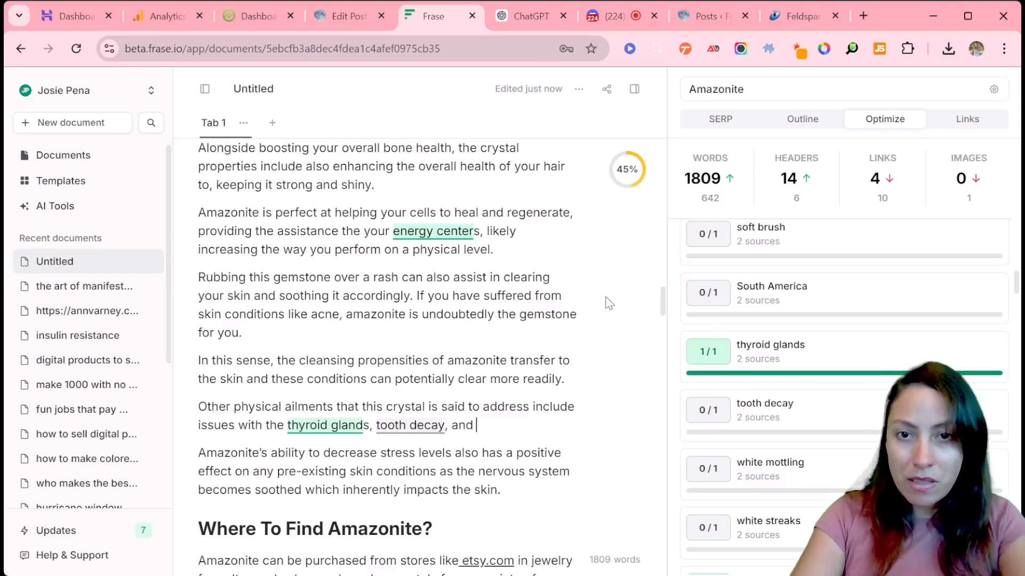
Look back through the long-tail topics for another ailment and finish the sentence with "muscle spasms.".
{"action": "left_click_drag", "start_coordinate": [1015, 282], "coordinate": [1015, 266]}
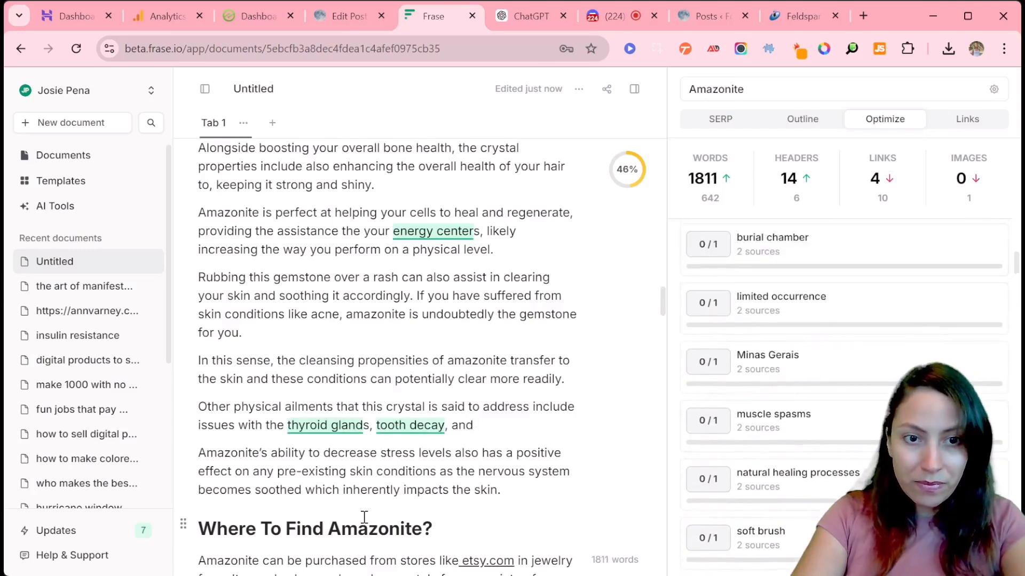
{"action": "left_click", "coordinate": [486, 425]}
{"action": "type", "text": "msucle s"}
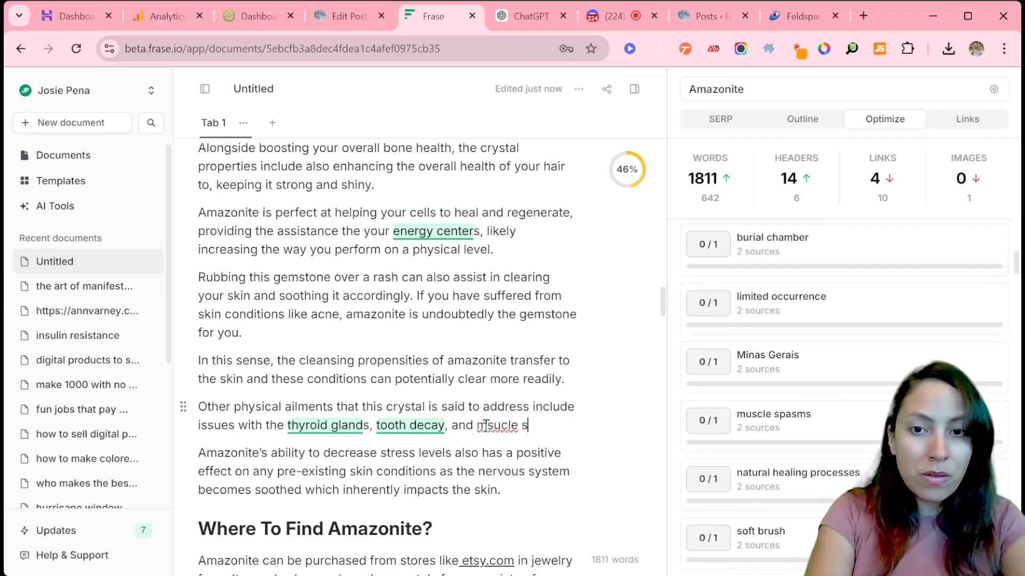
{"action": "key", "text": "BackSpace"}
{"action": "key", "text": "BackSpace"}
{"action": "key", "text": "BackSpace"}
{"action": "key", "text": "BackSpace"}
{"action": "key", "text": "BackSpace"}
{"action": "key", "text": "BackSpace"}
{"action": "key", "text": "BackSpace"}
{"action": "type", "text": "us"}
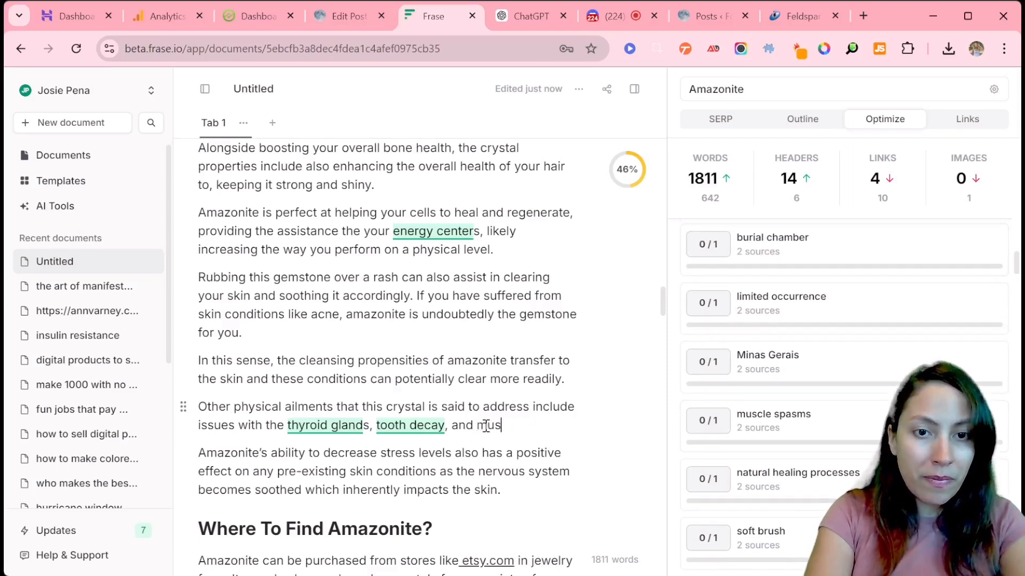
{"action": "type", "text": "cle spas"}
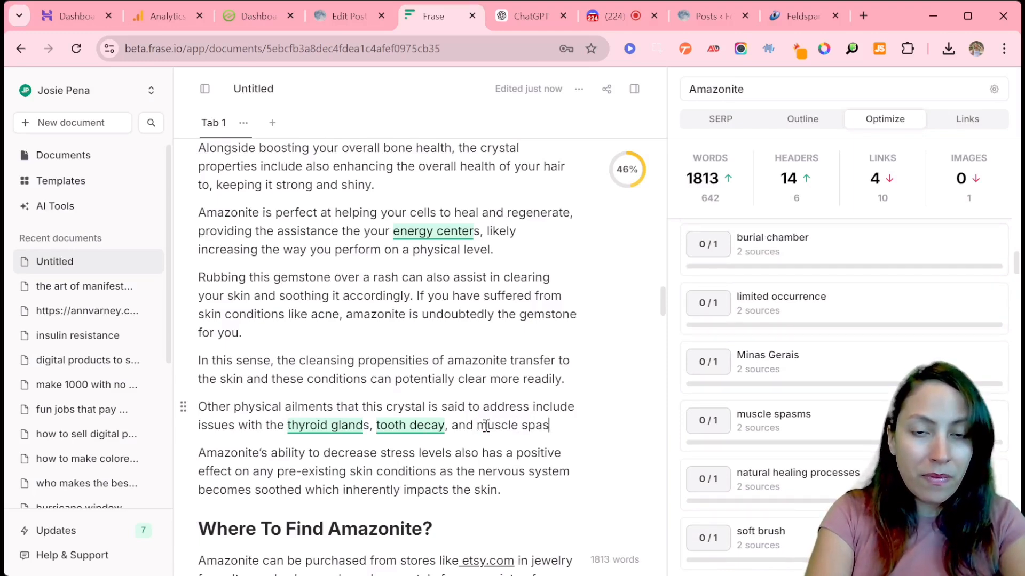
{"action": "type", "text": "ms. Dep"}
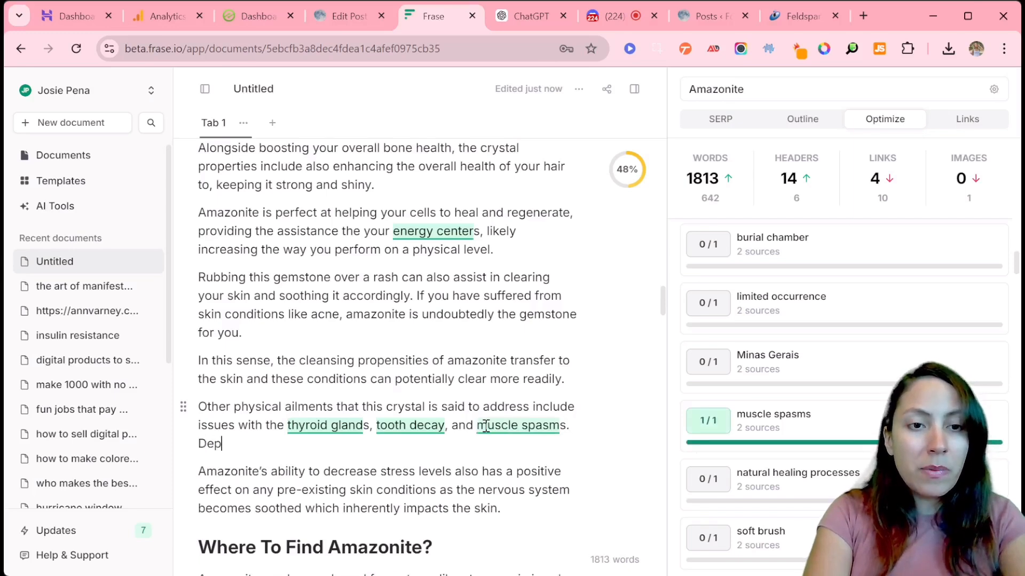
Continue the physical ailments paragraph after "muscle spasms." with "Despite the wide range of natural health processes that this".
{"action": "key", "text": "BackSpace"}
{"action": "type", "text": "spite the w"}
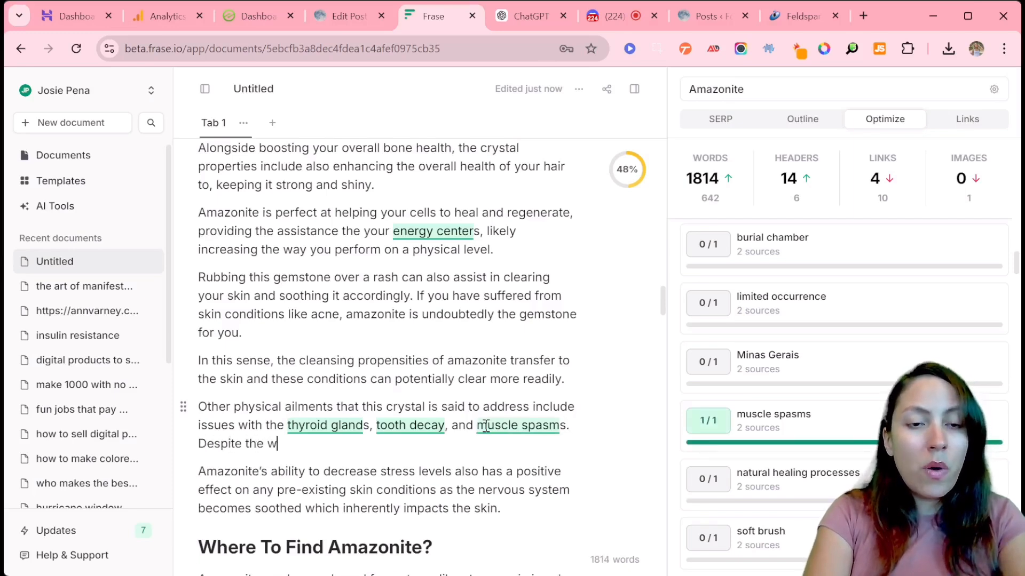
{"action": "type", "text": "ide range o"}
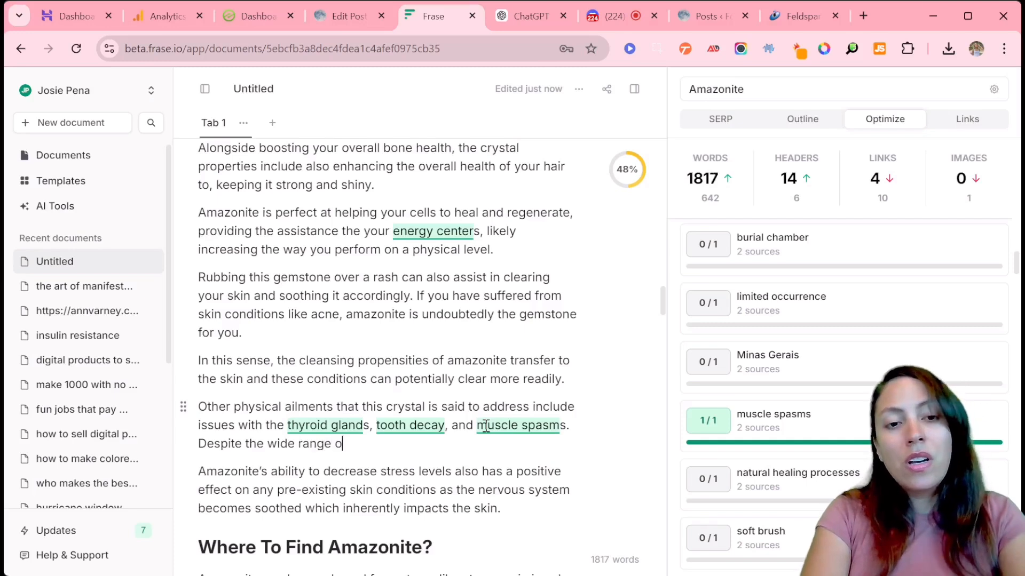
{"action": "type", "text": "f"}
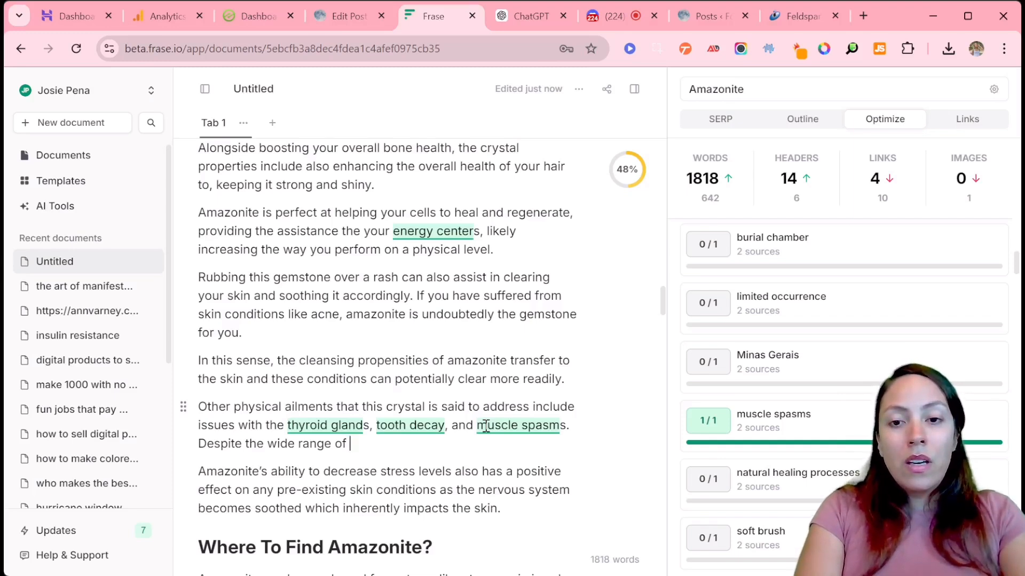
{"action": "type", "text": "n"}
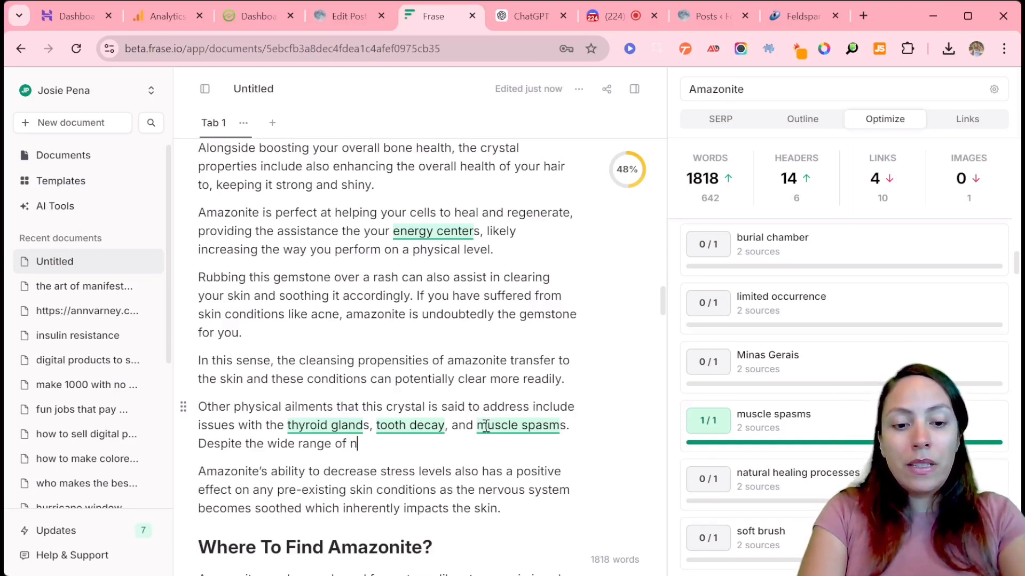
{"action": "type", "text": "atural health "}
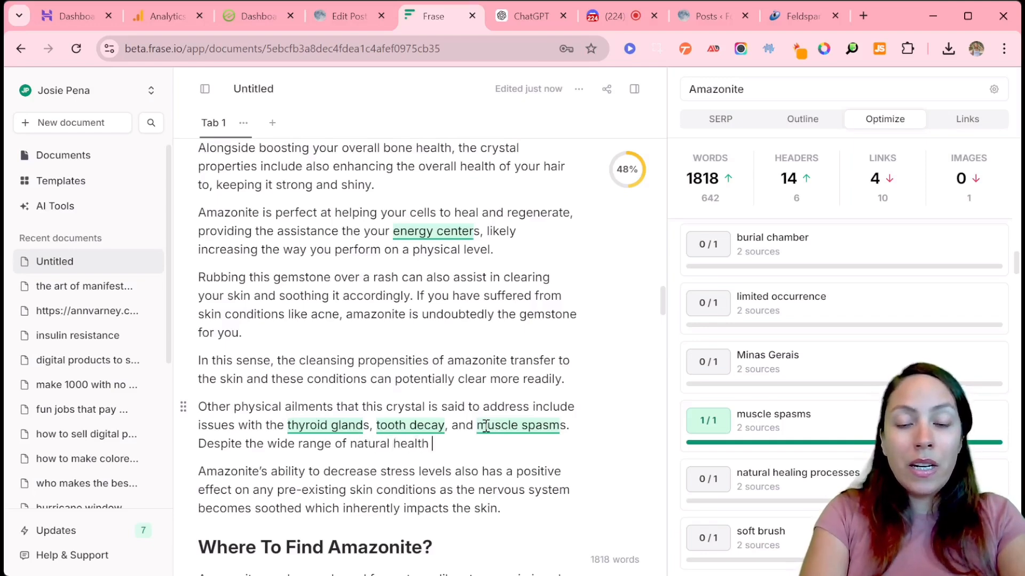
{"action": "type", "text": "processes that this"}
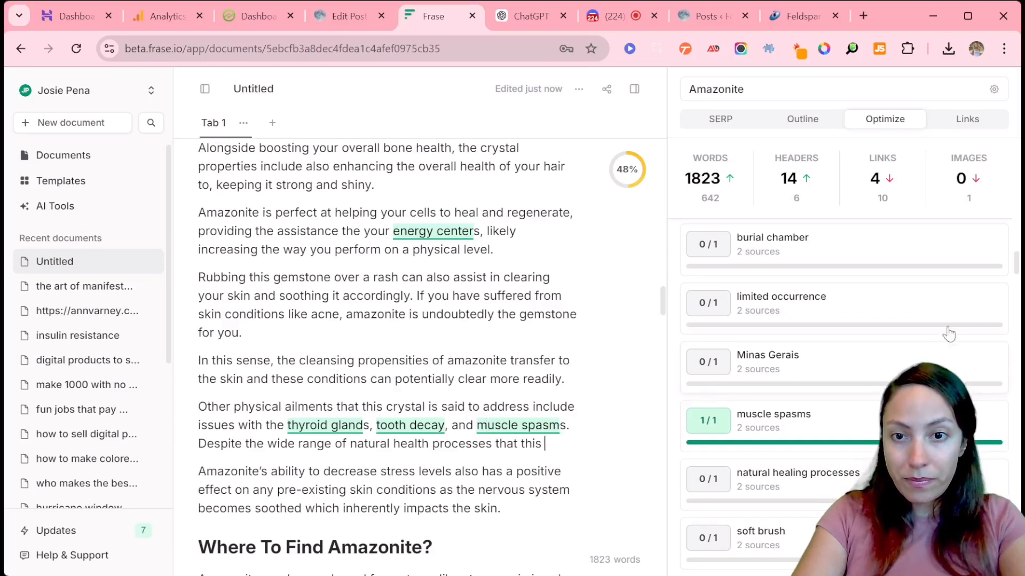
Look through the long-tail topics for a fitting term and continue the unfinished sentence with "crystal structure".
{"action": "left_click_drag", "start_coordinate": [1015, 263], "coordinate": [1017, 210]}
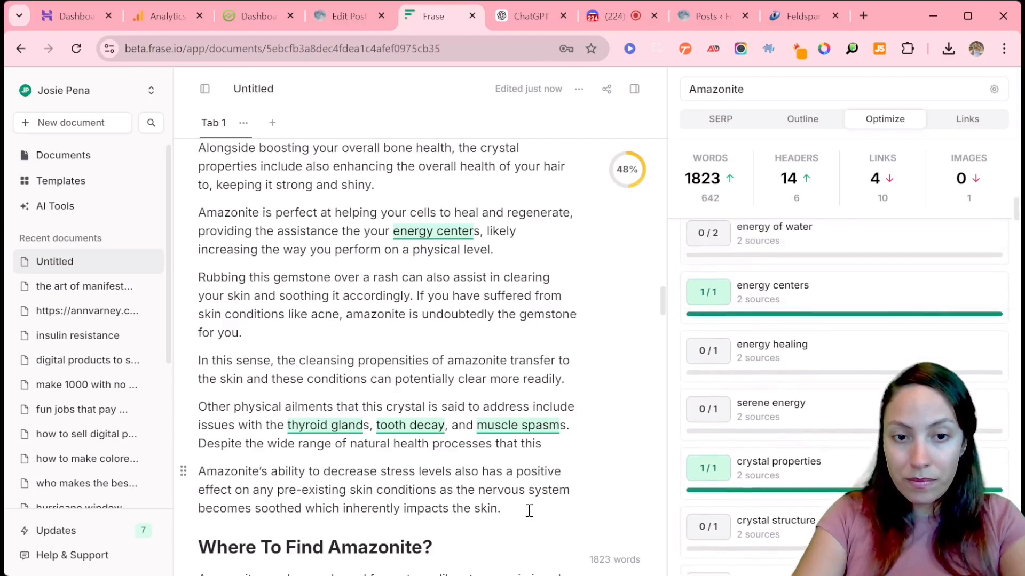
{"action": "left_click", "coordinate": [562, 444]}
{"action": "type", "text": "crystal stryct"}
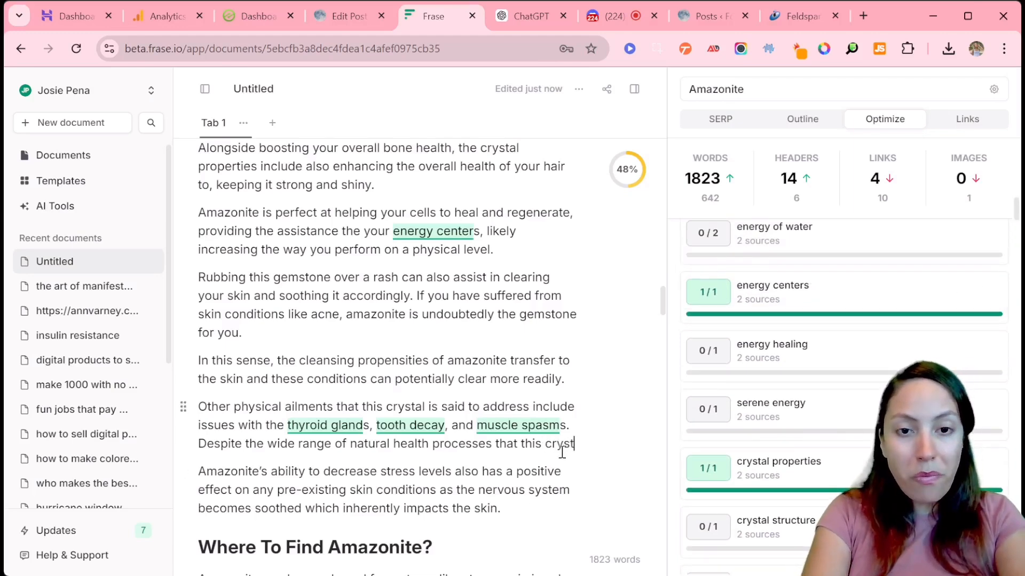
{"action": "key", "text": "BackSpace"}
{"action": "key", "text": "BackSpace"}
{"action": "key", "text": "BackSpace"}
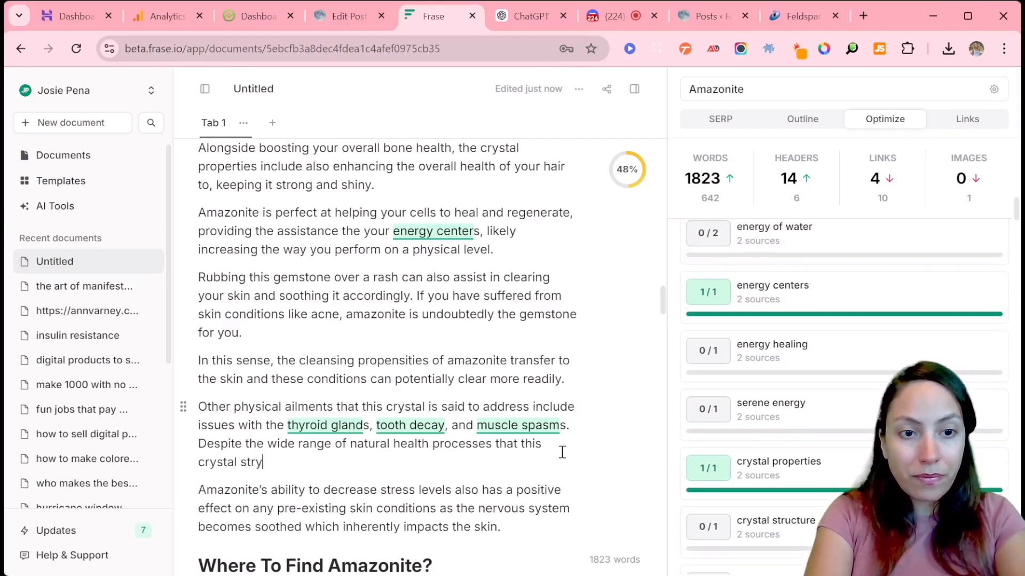
{"action": "type", "text": "uct"}
{"action": "key", "text": "BackSpace"}
{"action": "key", "text": "BackSpace"}
{"action": "key", "text": "BackSpace"}
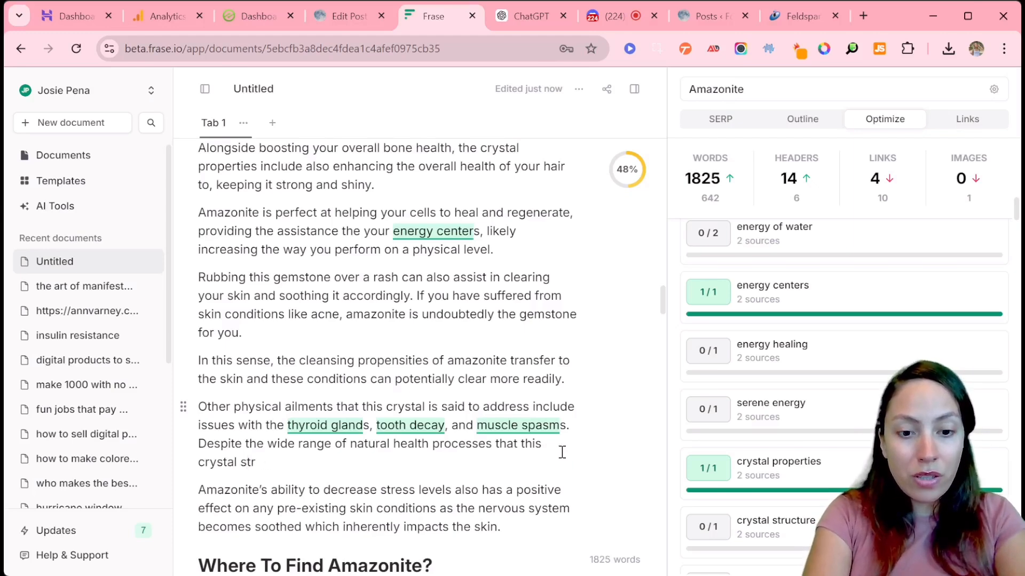
{"action": "type", "text": "ucture"}
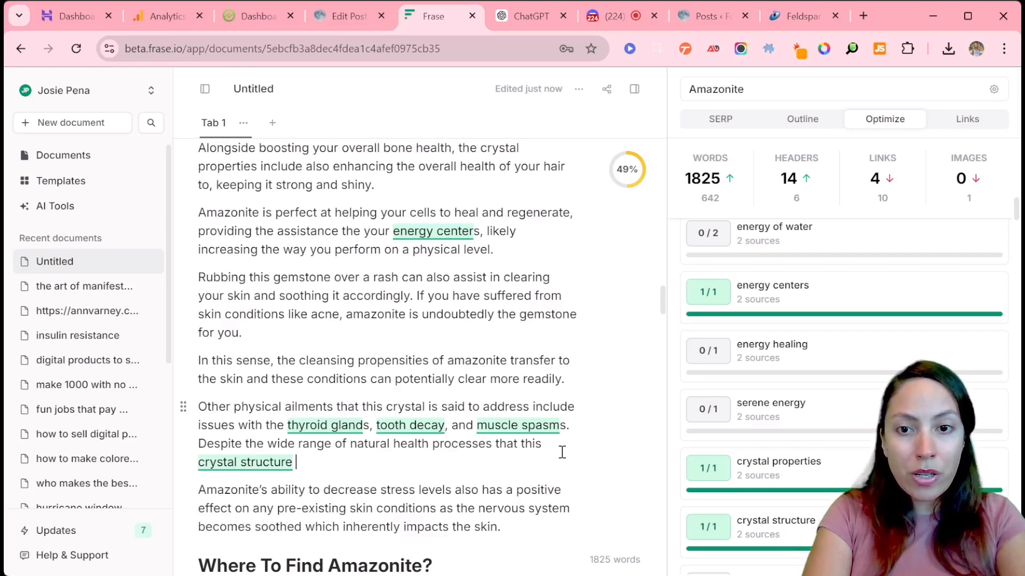
Continue the sentence after "crystal structure" with "can promote, the evidence behind these claims would".
{"action": "type", "text": "can"}
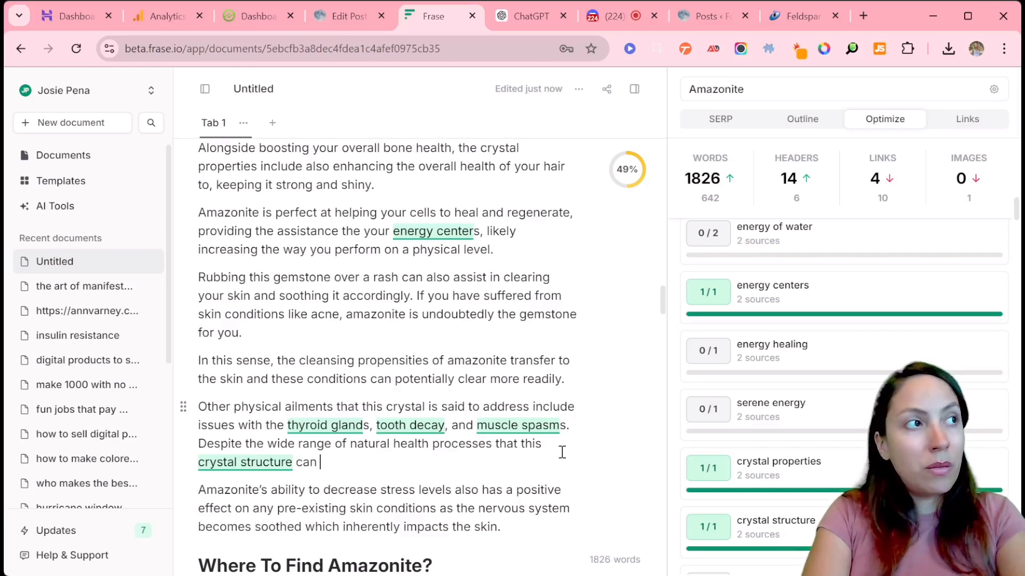
{"action": "type", "text": " promote"}
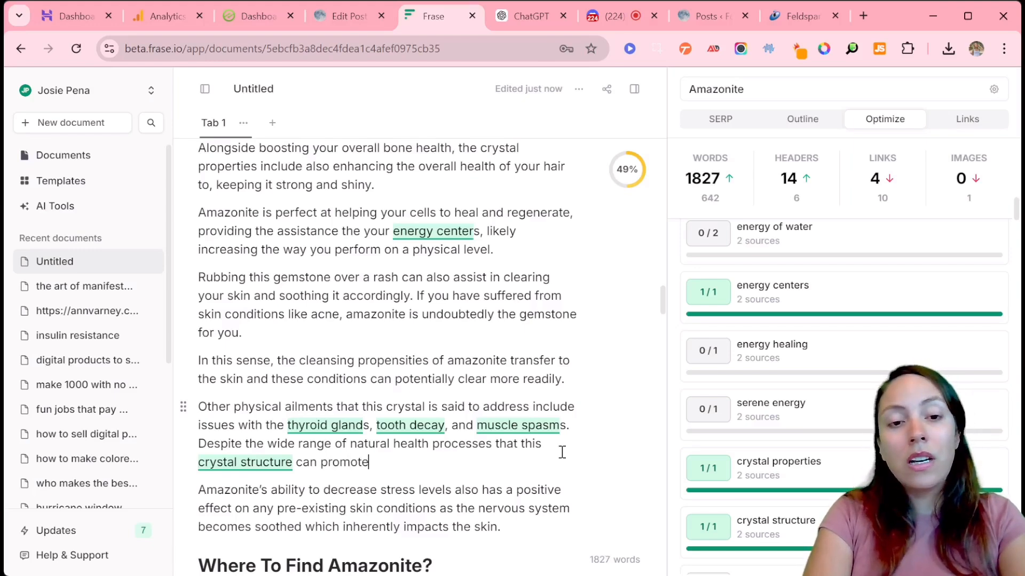
{"action": "type", "text": ", the "}
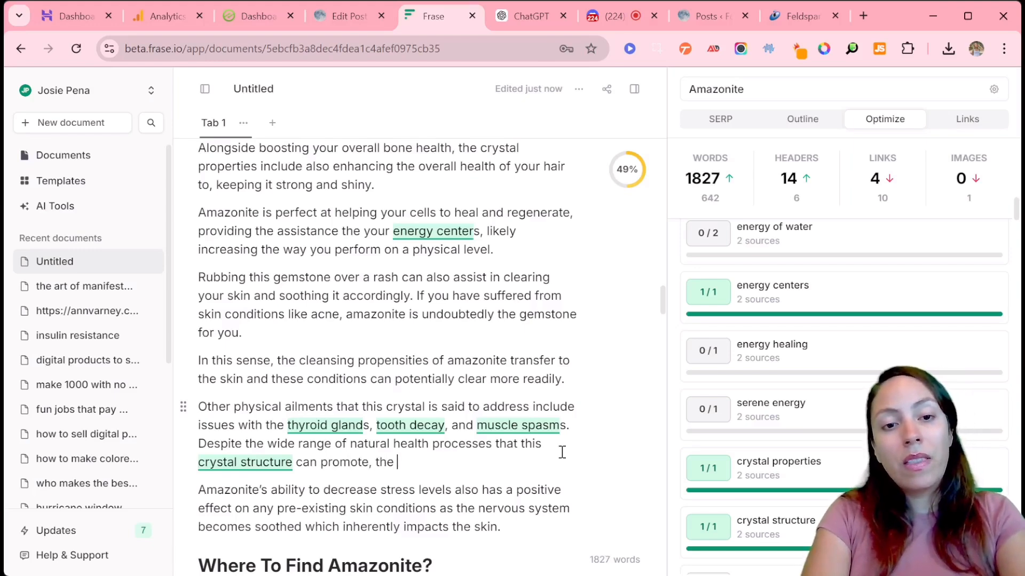
{"action": "type", "text": "evidence "}
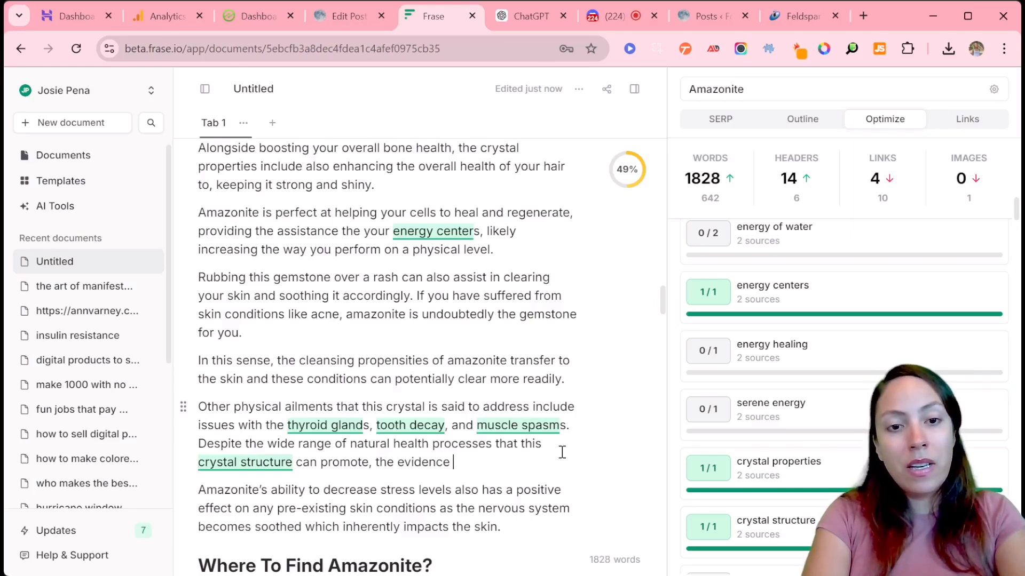
{"action": "type", "text": "behind these cla"}
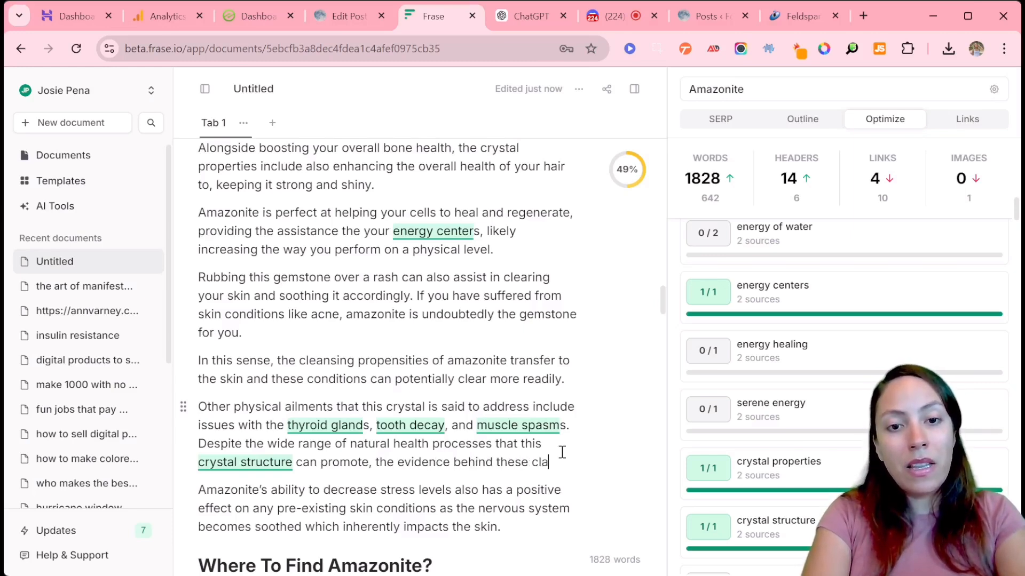
{"action": "type", "text": "ims would "}
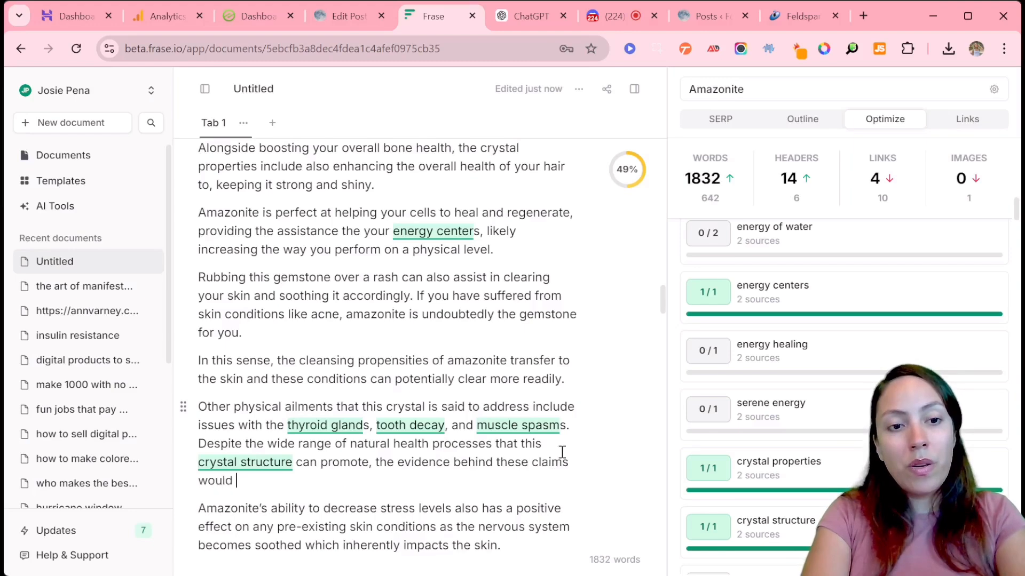
Finish the sentence about the evidence with "need further investigation and testing.".
{"action": "type", "text": "need further i"}
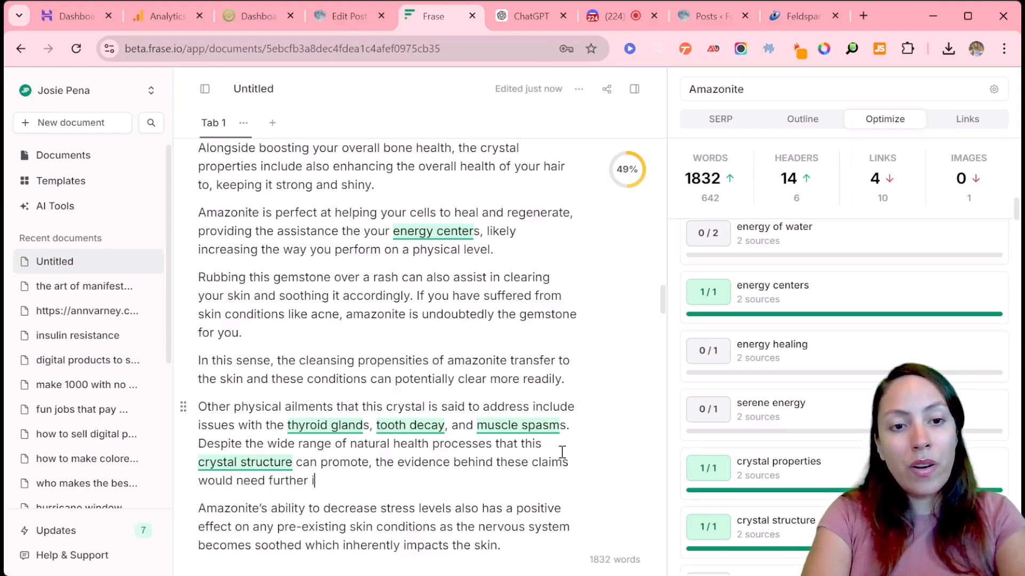
{"action": "type", "text": "nvestifatio"}
{"action": "key", "text": "BackSpace"}
{"action": "key", "text": "BackSpace"}
{"action": "key", "text": "BackSpace"}
{"action": "key", "text": "BackSpace"}
{"action": "key", "text": "BackSpace"}
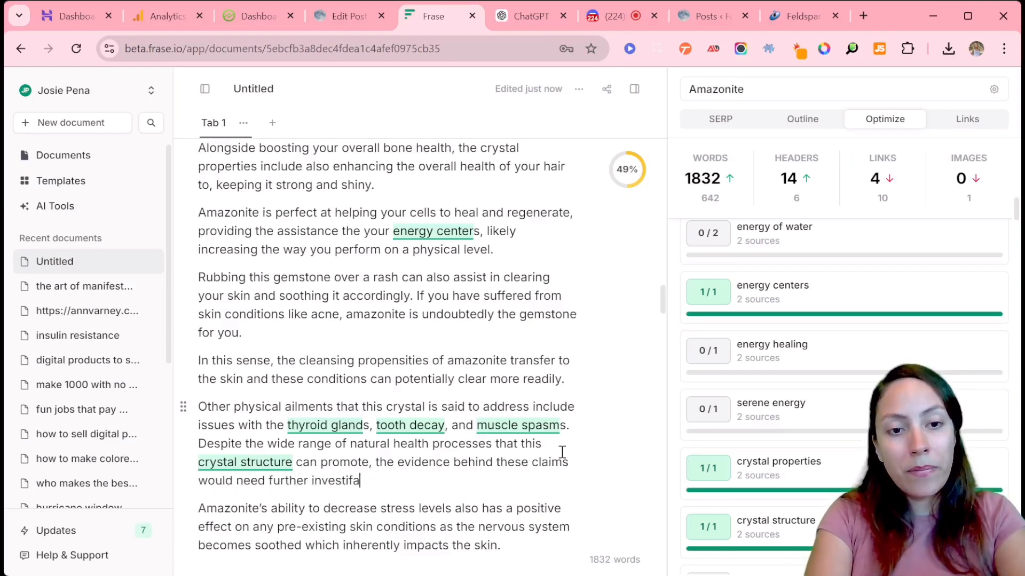
{"action": "type", "text": "gation and testing."}
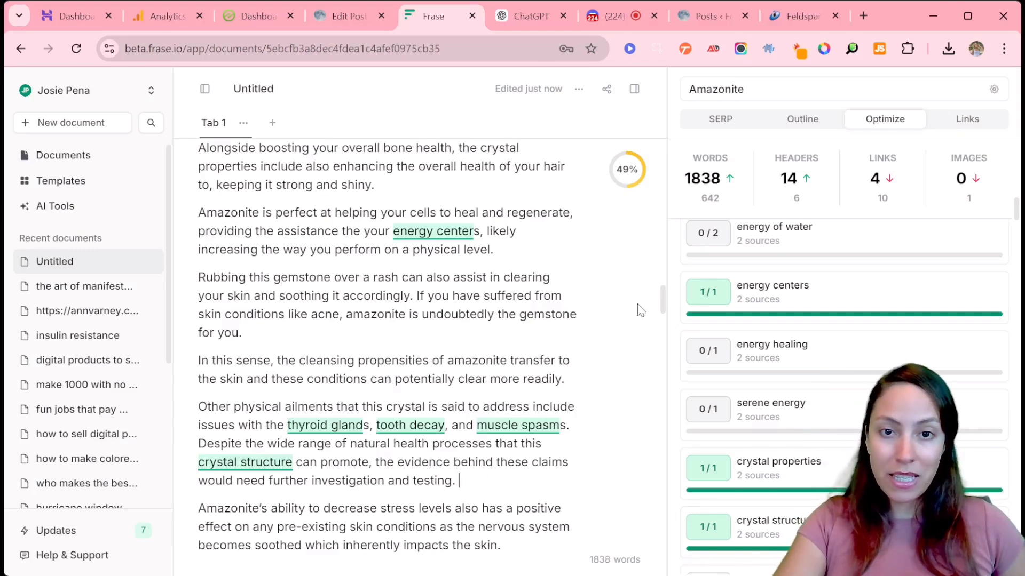
Look over the revised physical healing paragraphs and view how the document's topic score ranks against competitors.
{"action": "scroll", "coordinate": [661, 300], "scroll_direction": "down", "scroll_amount": 4}
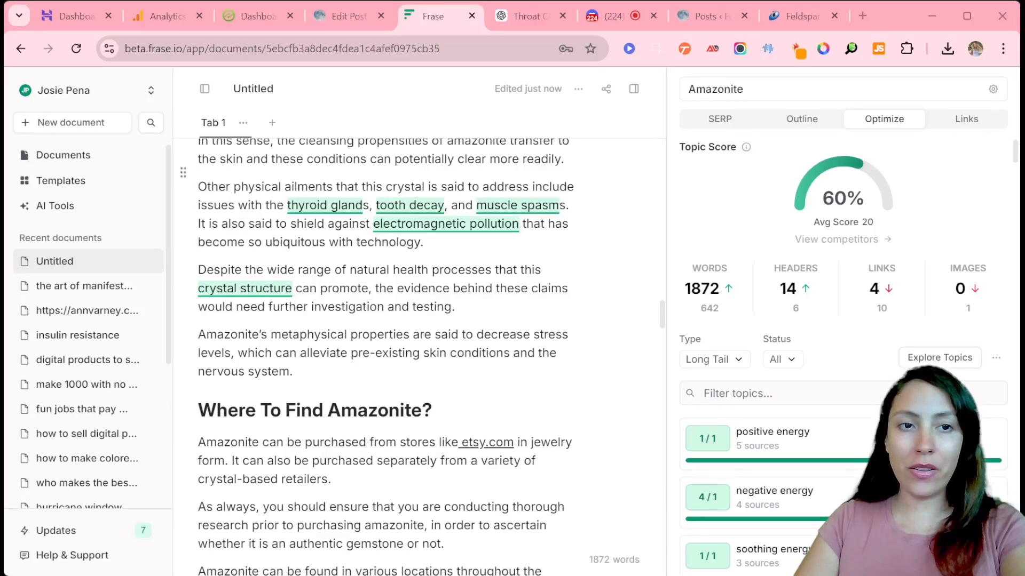
{"action": "left_click", "coordinate": [347, 188]}
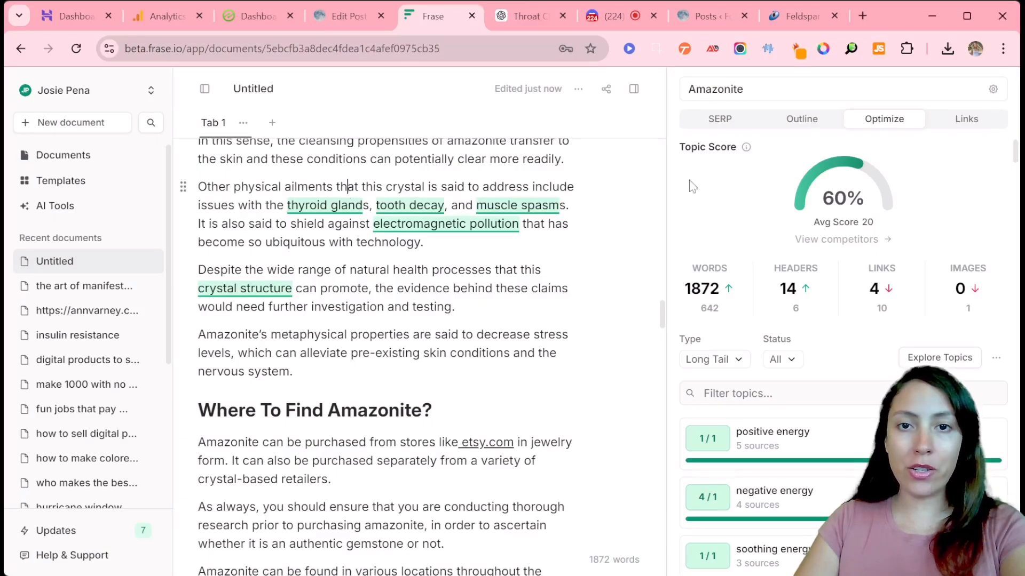
{"action": "left_click", "coordinate": [856, 239]}
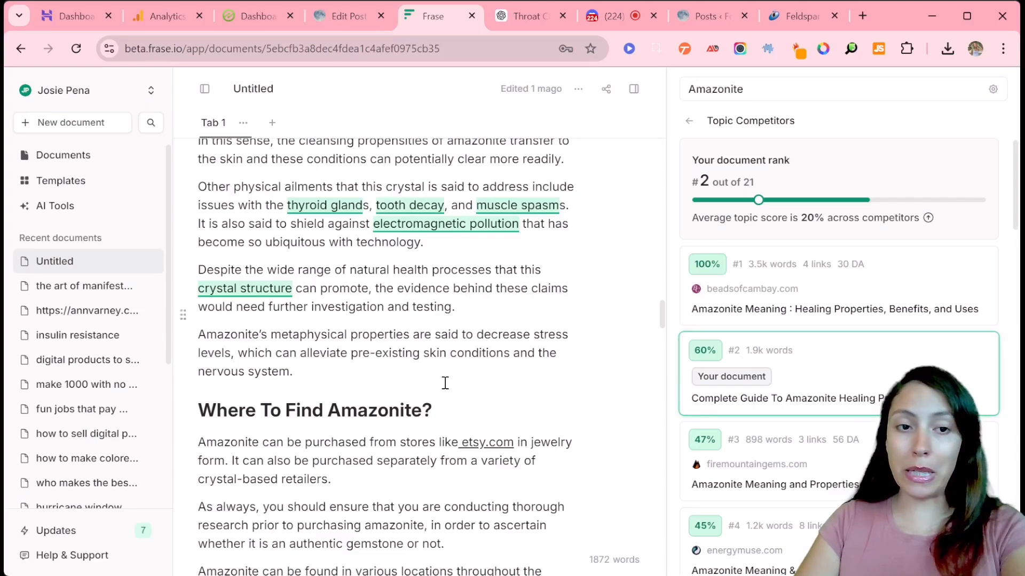
Return to the article's beginning, switch to the WordPress post editor and look over the original Amazonite post's paragraphs and images.
{"action": "left_click", "coordinate": [428, 384]}
{"action": "mouse_move", "coordinate": [661, 321]}
{"action": "left_mouse_down"}
{"action": "mouse_move", "coordinate": [661, 528]}
{"action": "mouse_move", "coordinate": [648, 567]}
{"action": "mouse_move", "coordinate": [672, 523]}
{"action": "mouse_move", "coordinate": [669, 560]}
{"action": "mouse_move", "coordinate": [673, 521]}
{"action": "mouse_move", "coordinate": [687, 144]}
{"action": "left_mouse_up"}
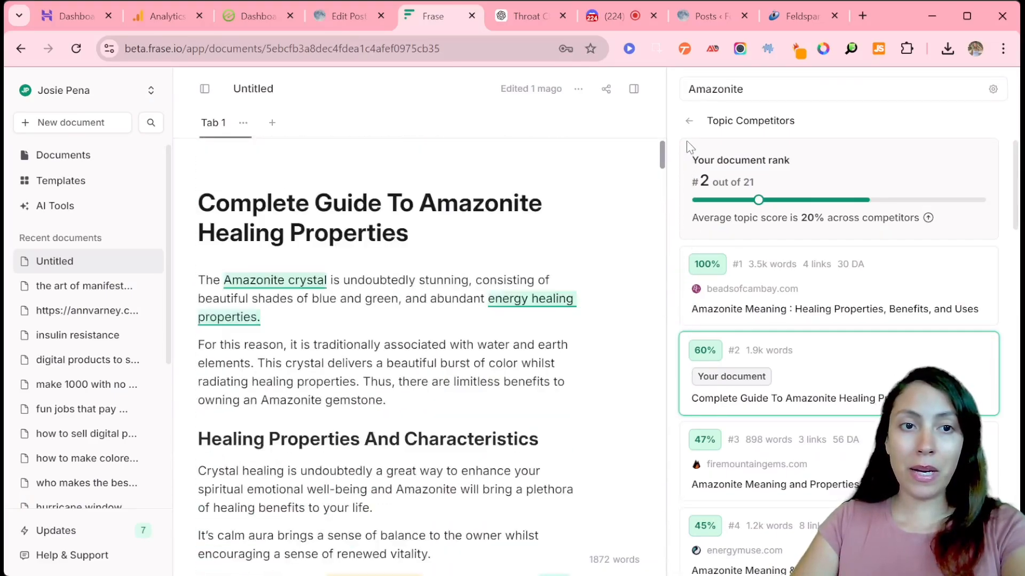
{"action": "left_click", "coordinate": [348, 19]}
{"action": "left_click_drag", "start_coordinate": [753, 143], "coordinate": [760, 136]}
{"action": "left_click", "coordinate": [394, 399]}
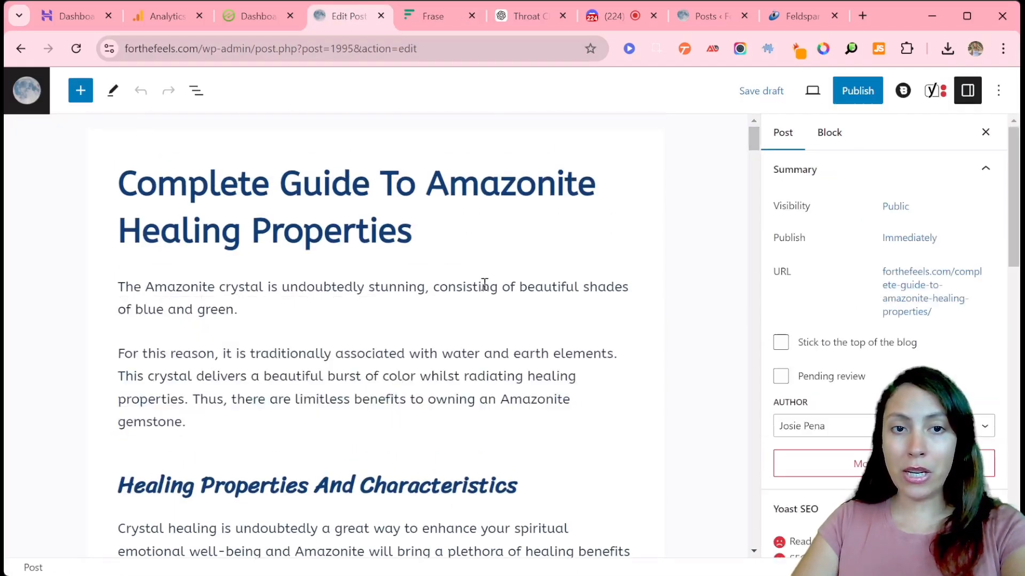
{"action": "triple_click", "coordinate": [483, 284]}
{"action": "double_click", "coordinate": [451, 399]}
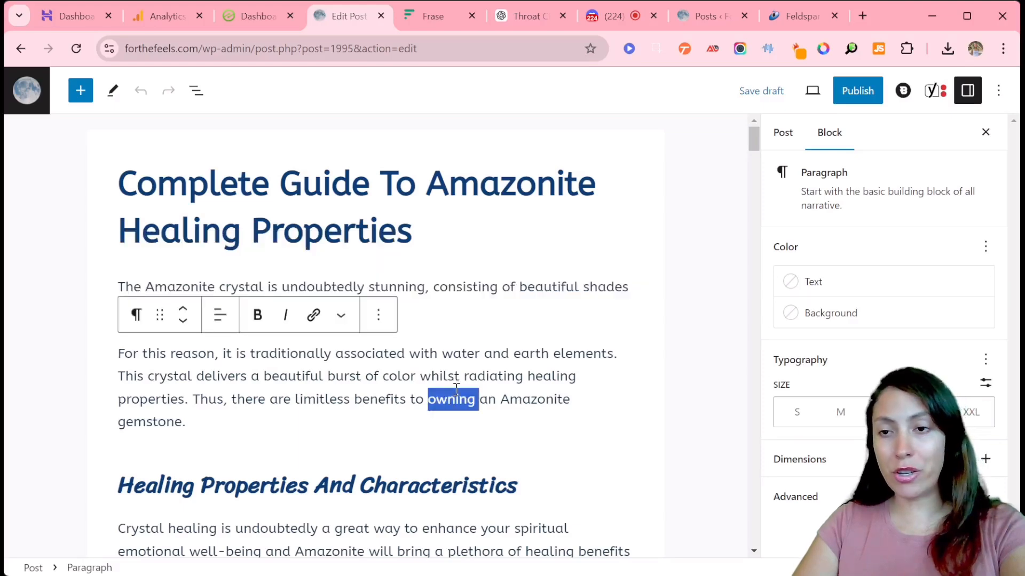
{"action": "triple_click", "coordinate": [457, 388]}
{"action": "mouse_move", "coordinate": [753, 136]}
{"action": "left_mouse_down"}
{"action": "mouse_move", "coordinate": [743, 487]}
{"action": "mouse_move", "coordinate": [753, 140]}
{"action": "left_mouse_up"}
{"action": "left_click", "coordinate": [372, 219]}
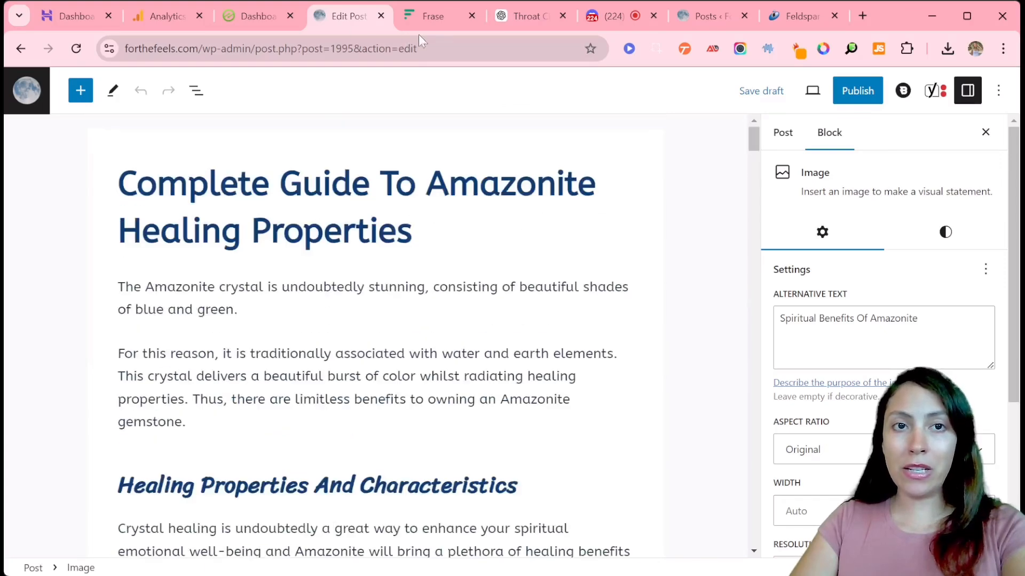
Compare the optimized introduction in Frase with the original one in the WordPress post, ending in Frase.
{"action": "left_click", "coordinate": [433, 17]}
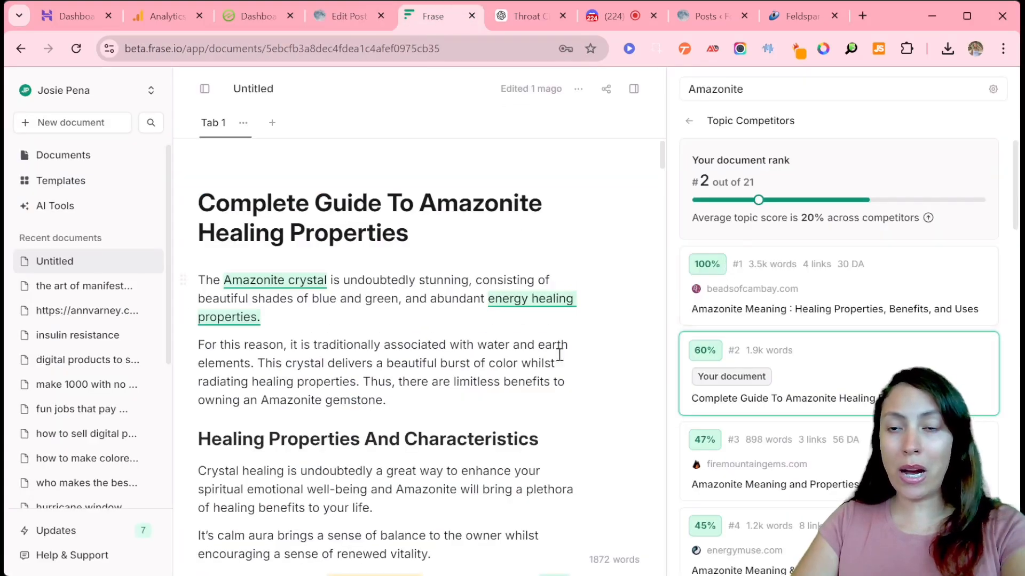
{"action": "left_click", "coordinate": [361, 19]}
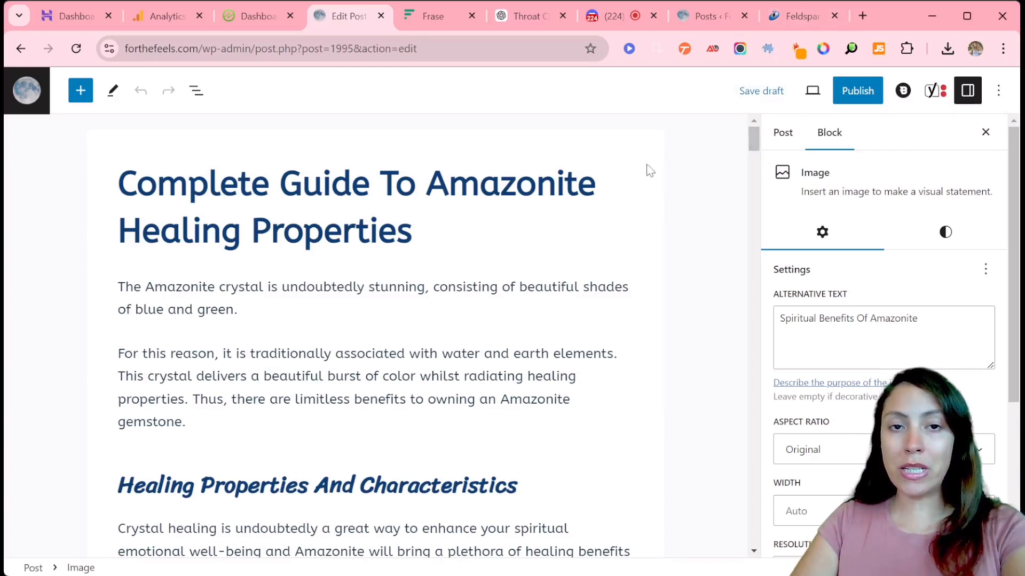
{"action": "left_click", "coordinate": [433, 17]}
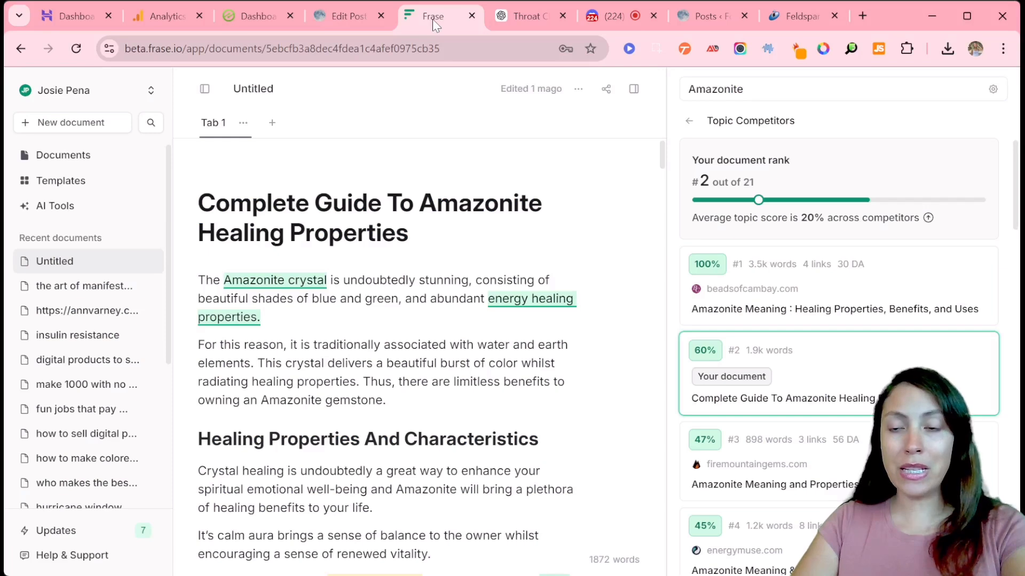